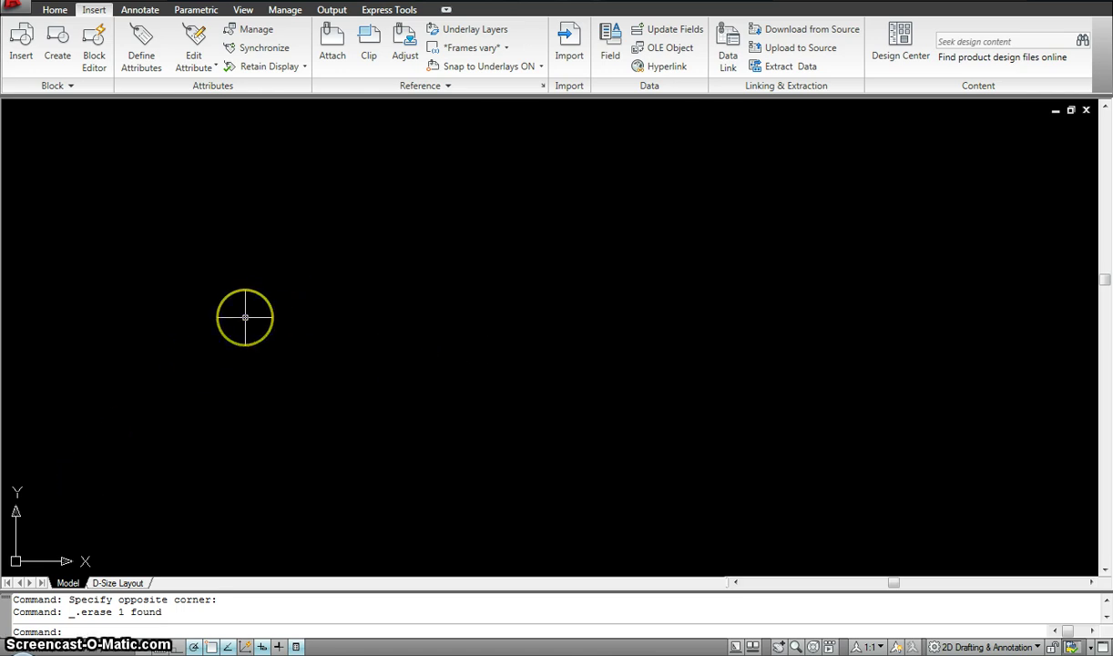
- Attach the First floor plan drawing as an xref at 0,0,0 and pan to view it
click(331, 45)
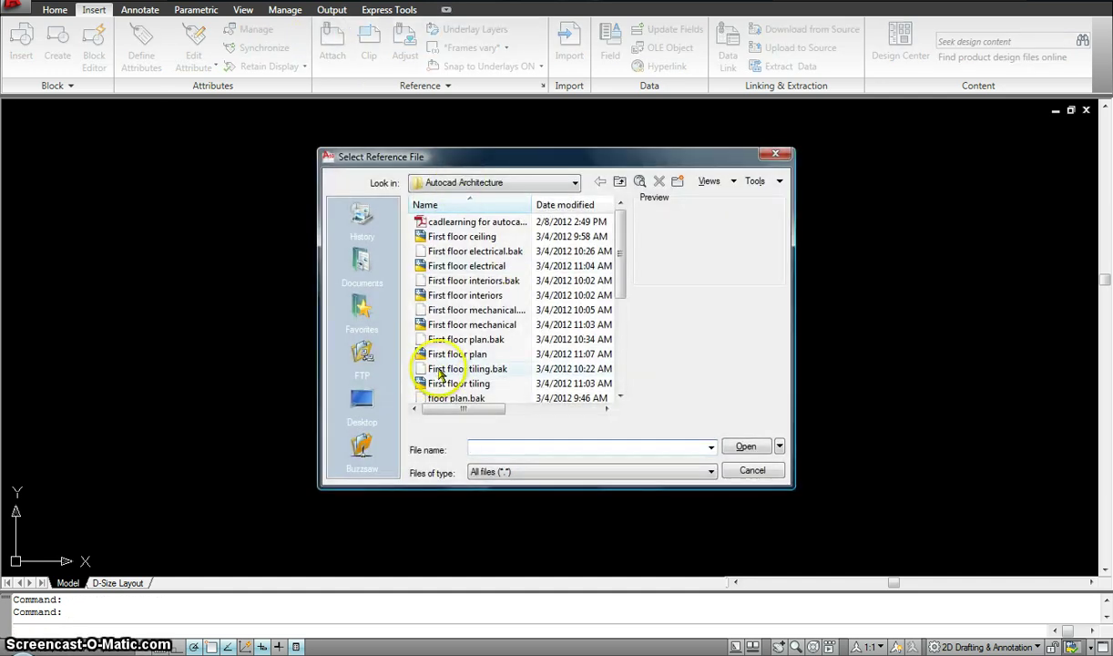
click(457, 353)
click(746, 448)
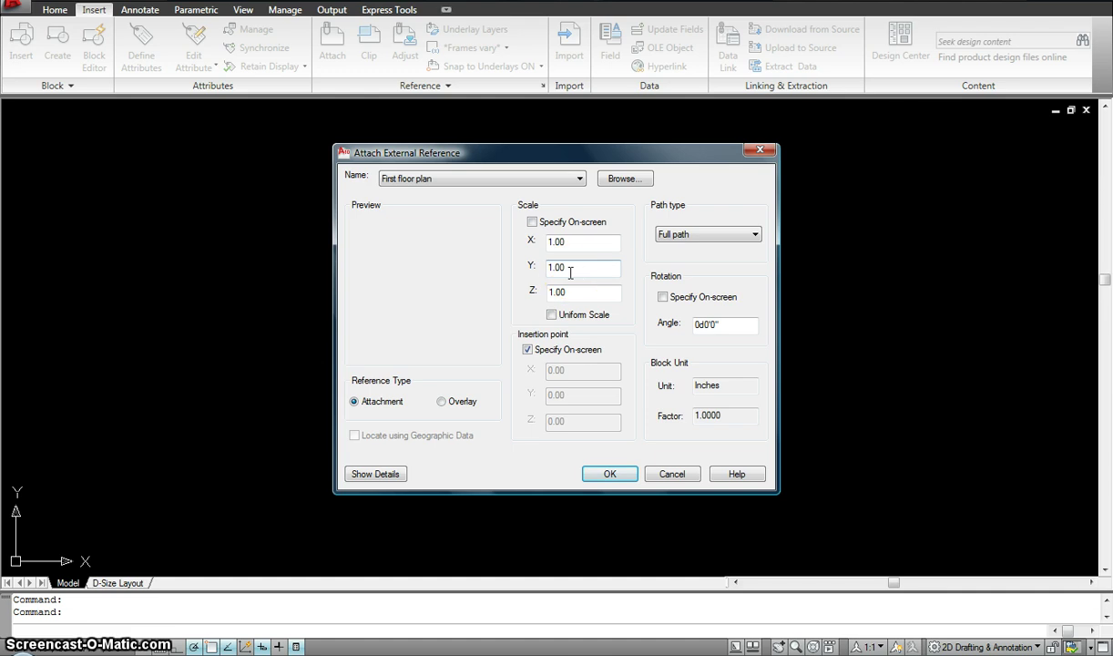
click(589, 473)
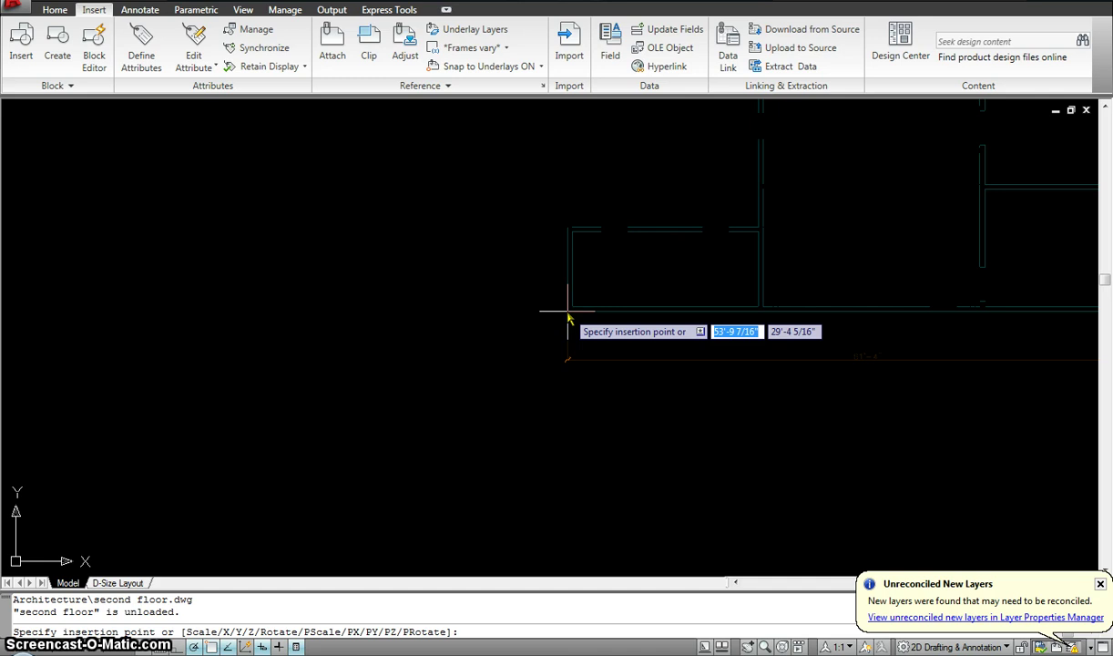
text(0)
key(Tab)
text(0)
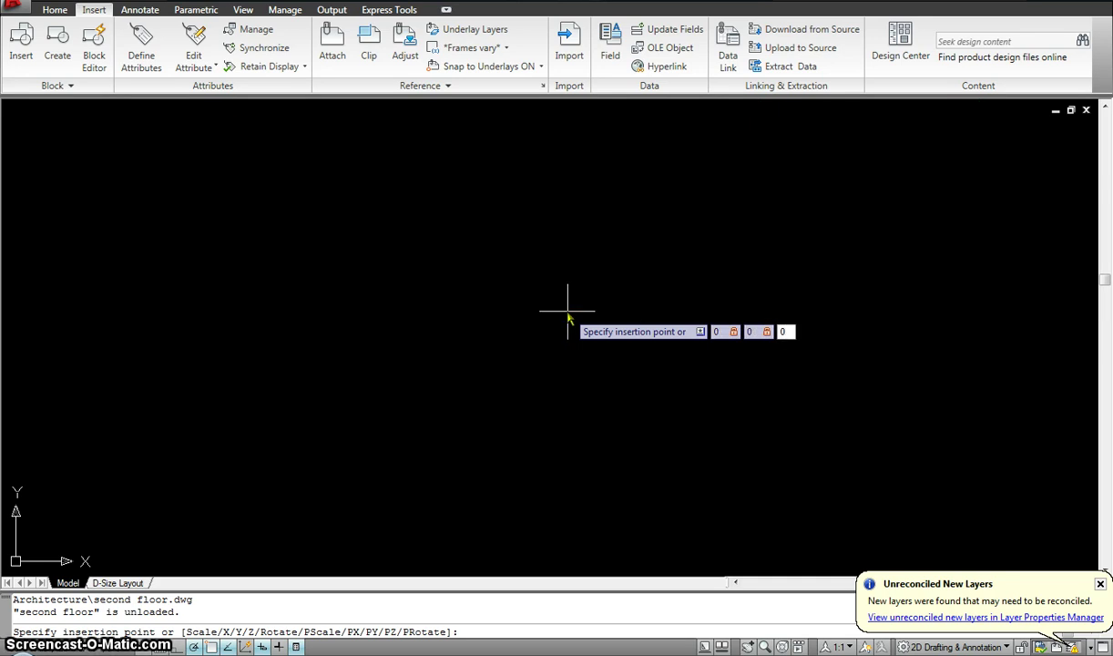
key(Return)
middle_drag(380, 236, 402, 165)
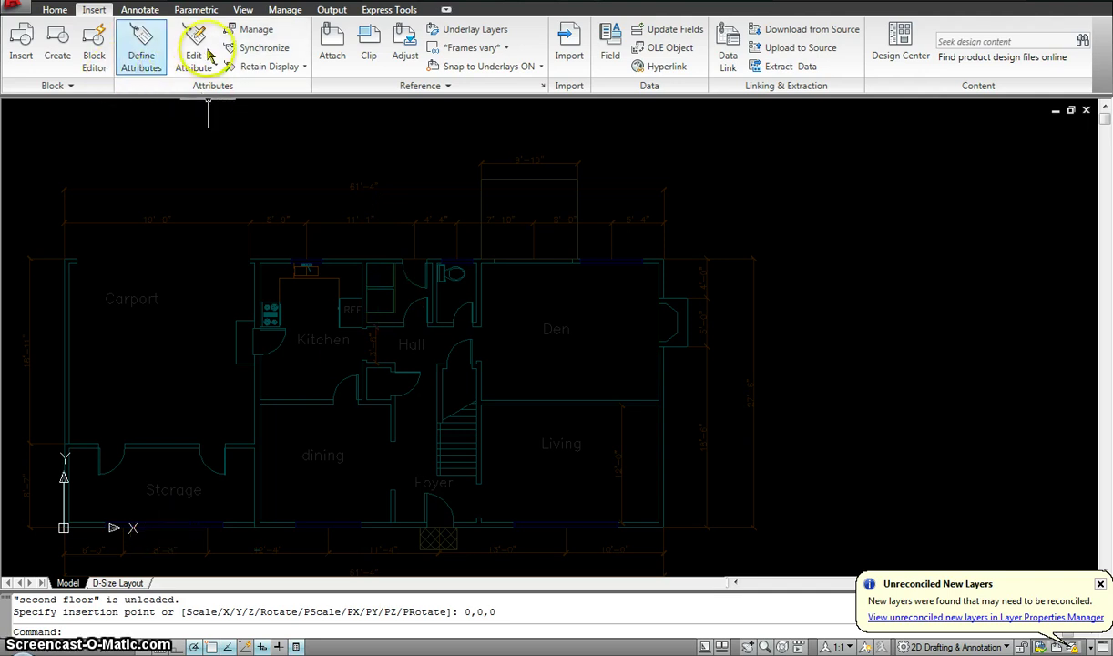
- Attach the second floor plan drawing as an xref at 0,0,0 and zoom out
click(332, 52)
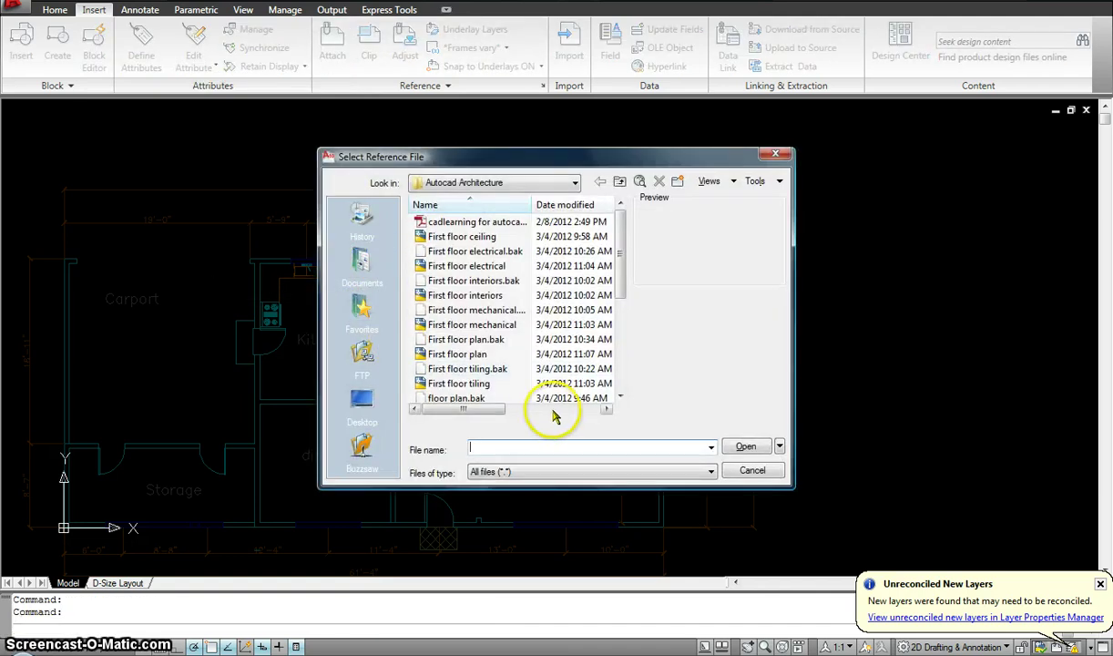
drag(623, 249, 622, 311)
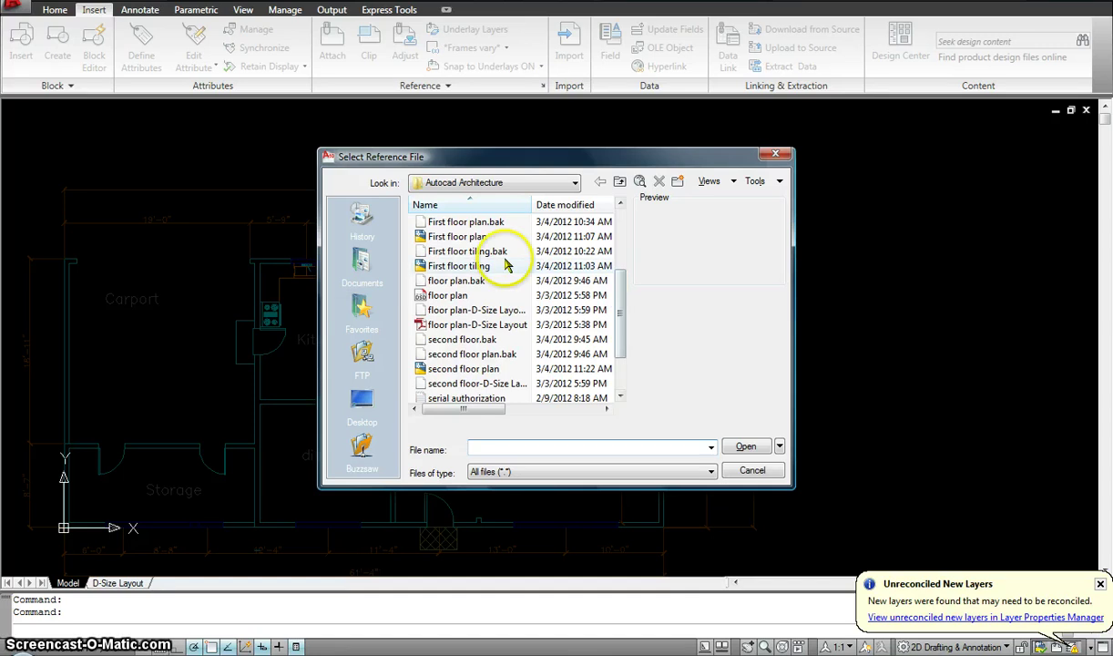
click(461, 370)
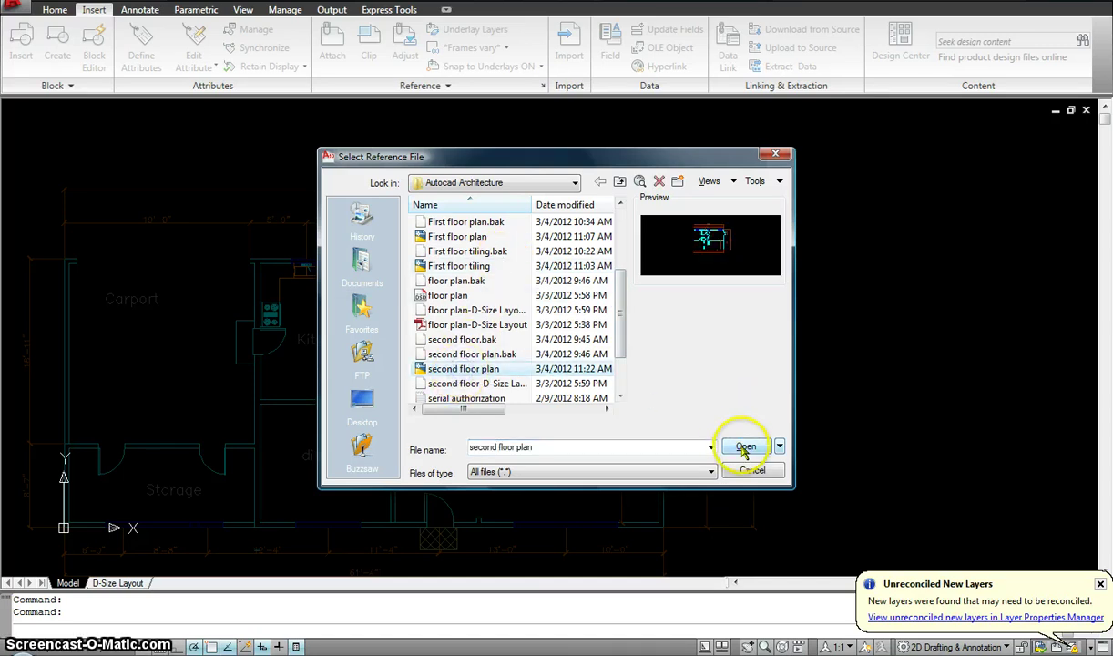
click(745, 446)
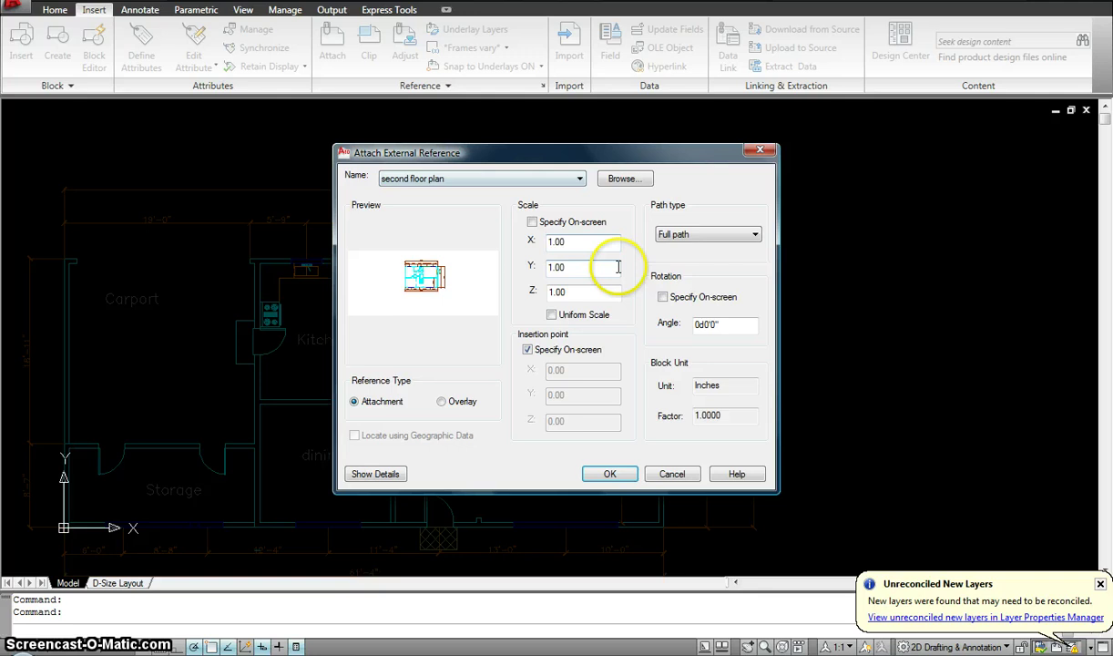
click(610, 473)
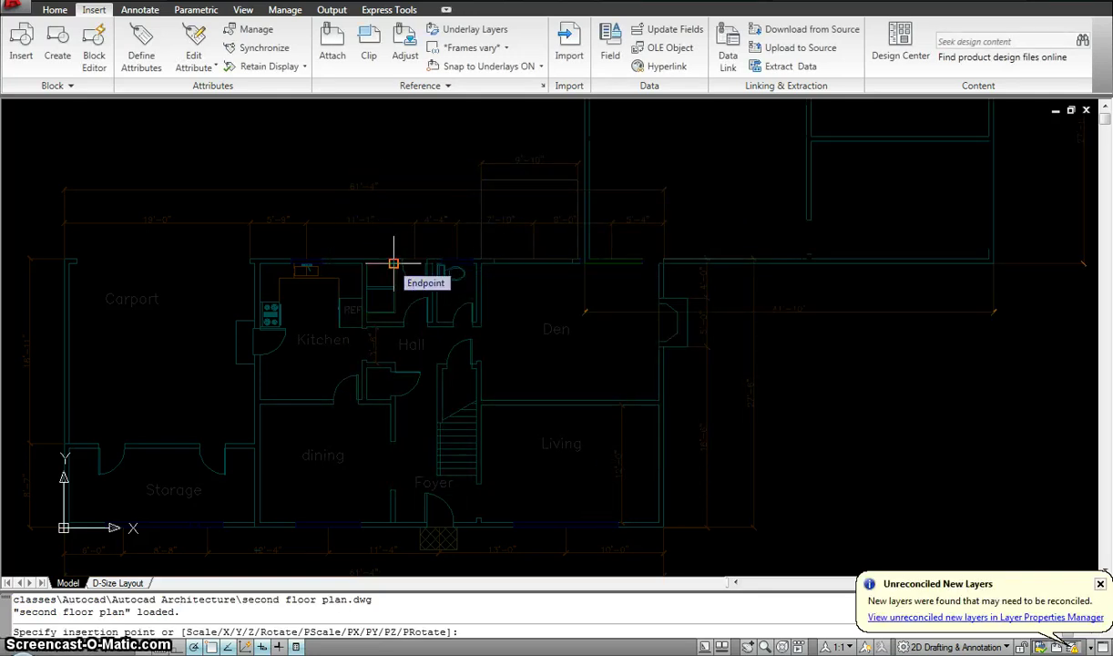
text(0,0,)
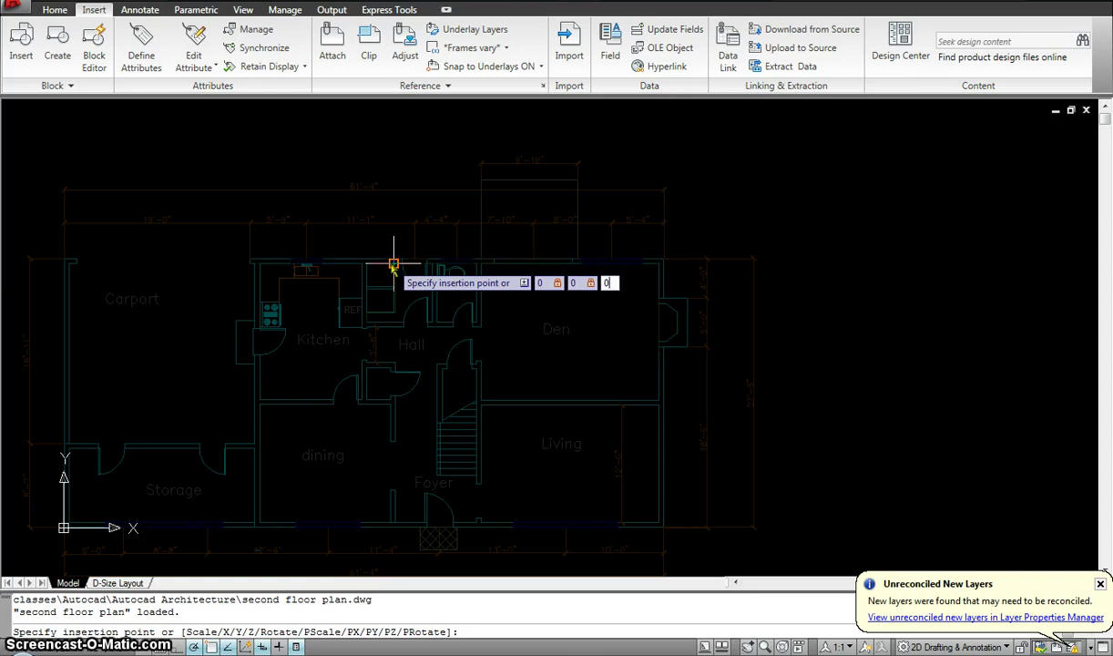
text(0)
key(Return)
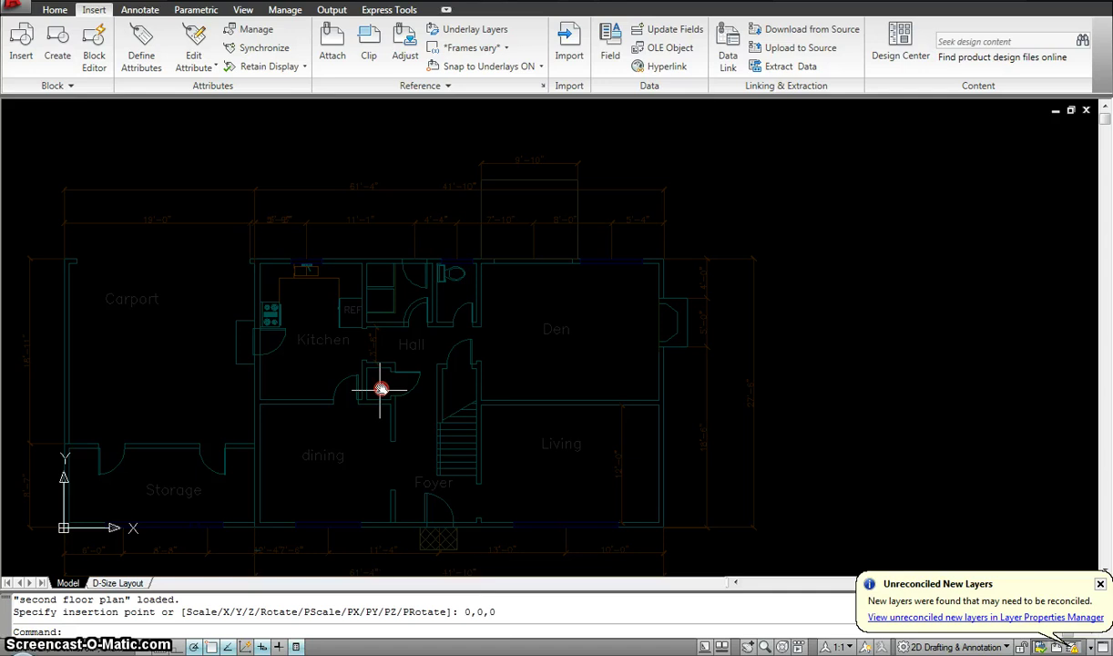
scroll(380, 389, down, 2)
key(Escape)
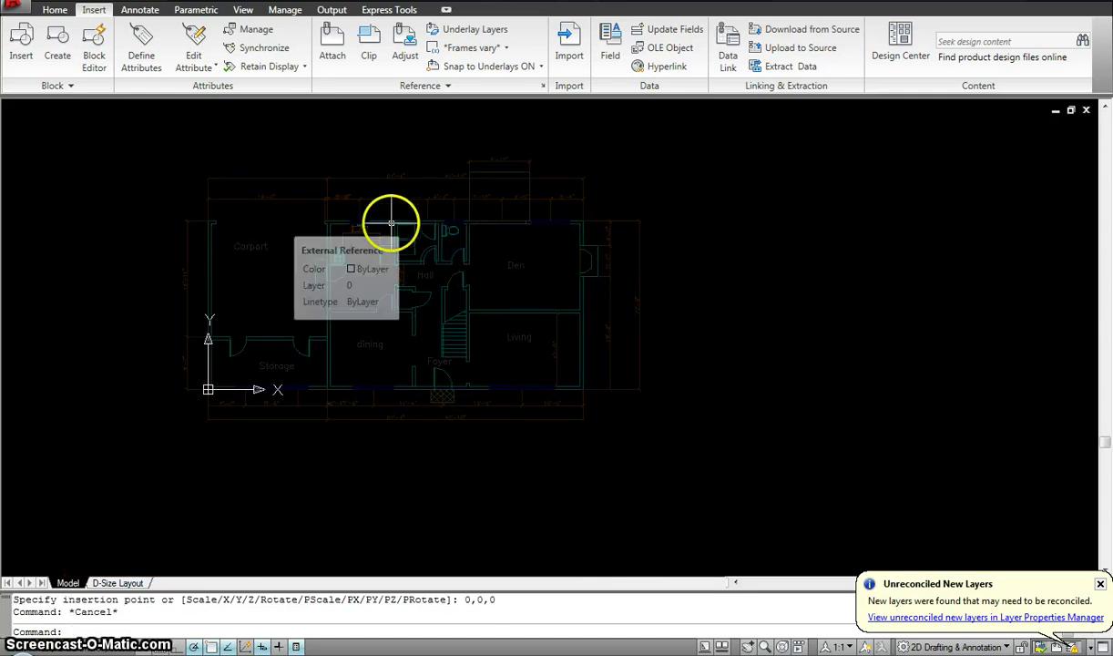
click(211, 300)
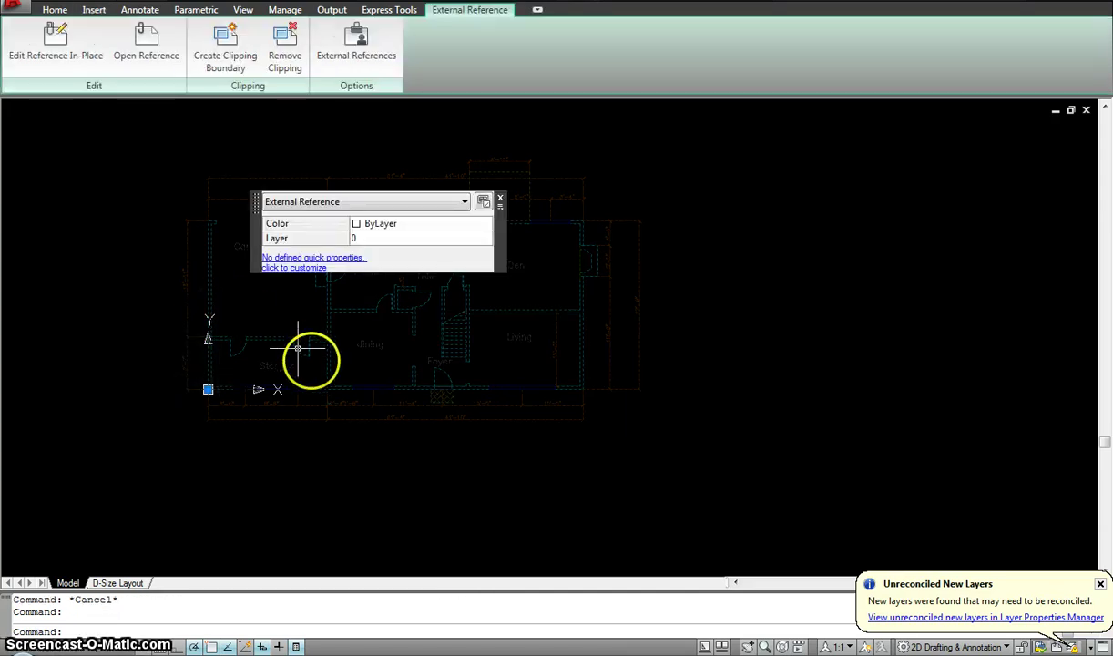
key(Escape)
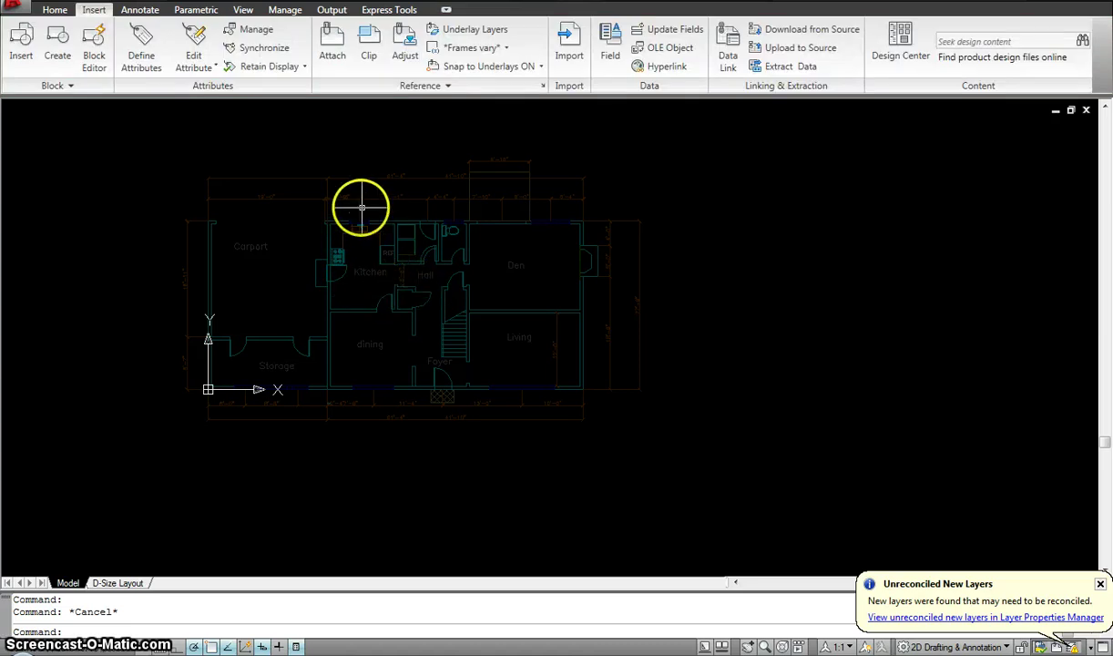
click(303, 153)
click(640, 438)
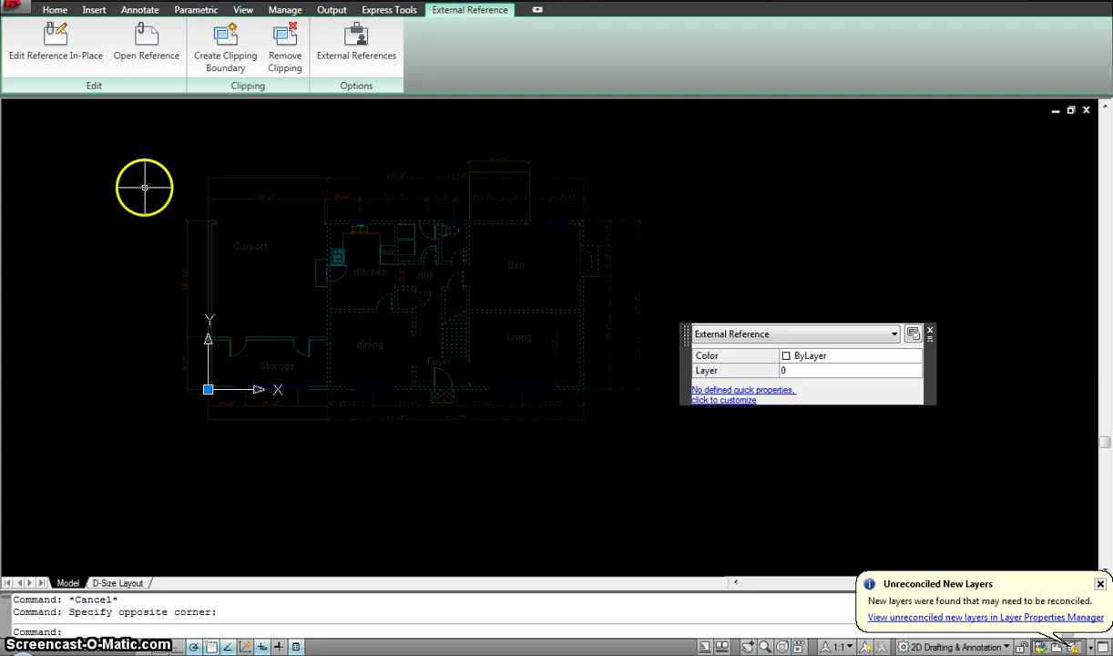
key(Escape)
text(m)
key(Return)
text(p)
key(Return)
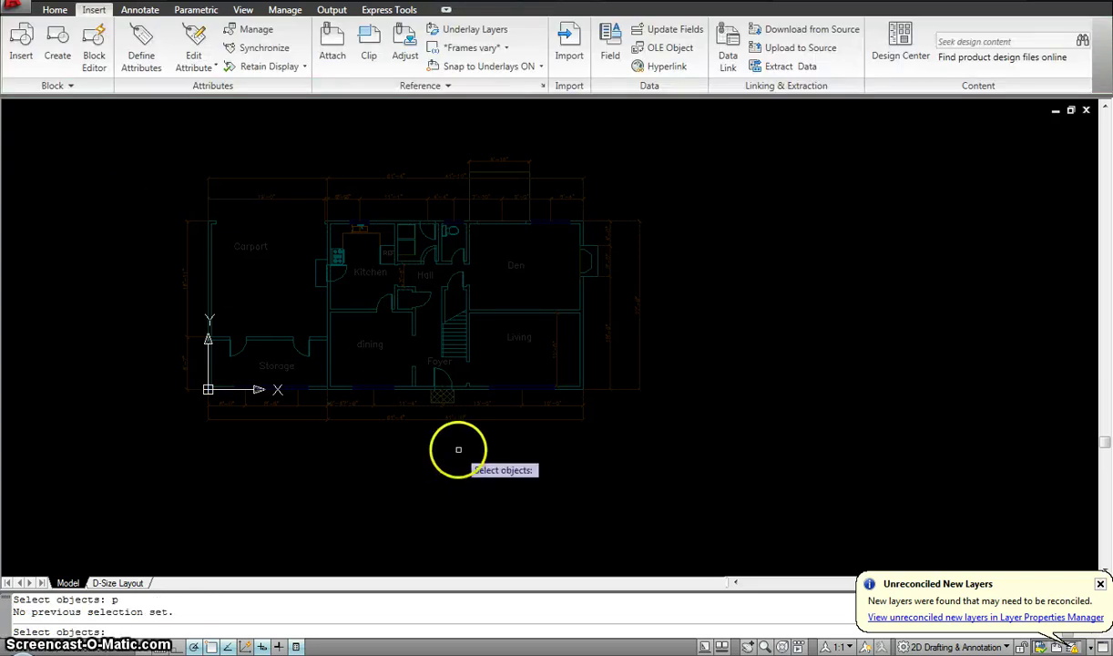
key(Return)
click(411, 470)
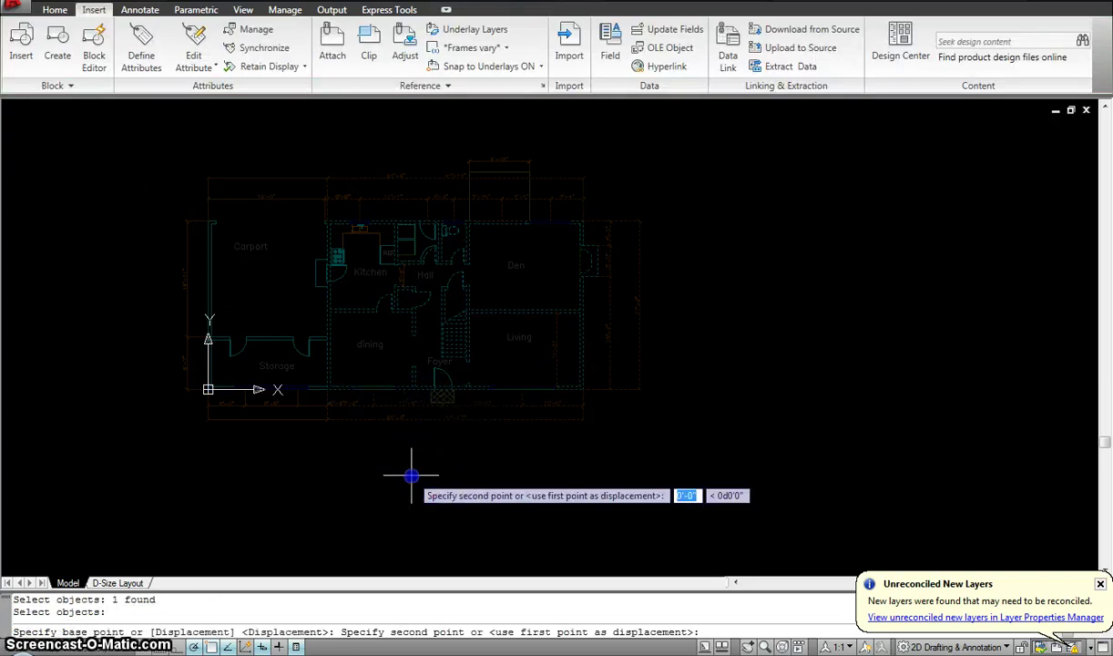
click(540, 471)
key(Escape)
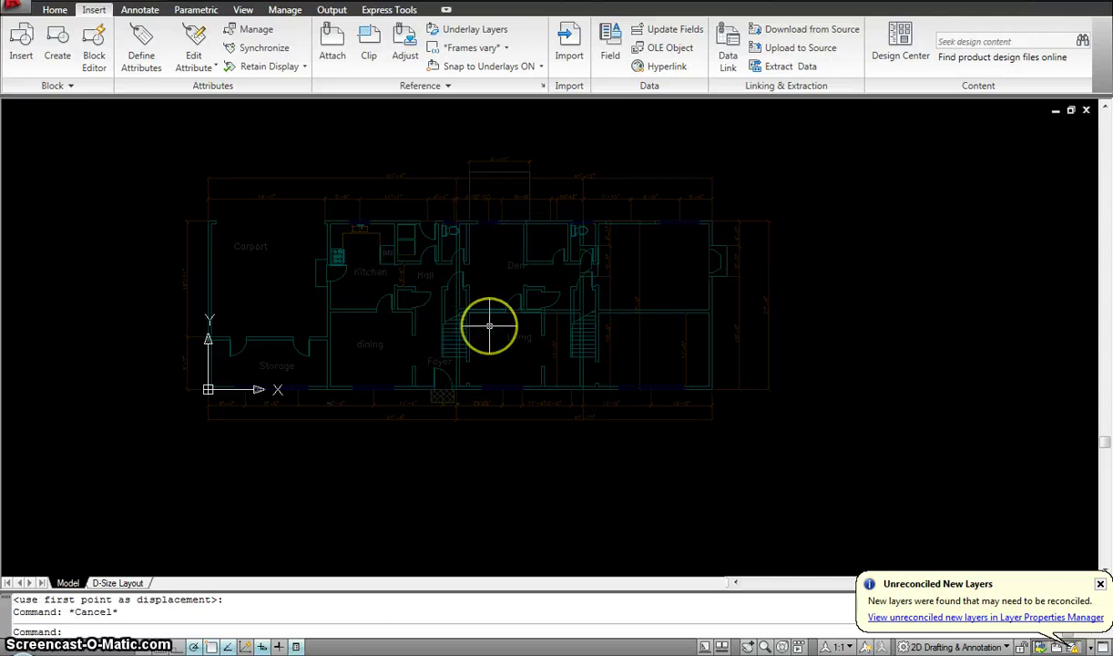
key(ctrl+z)
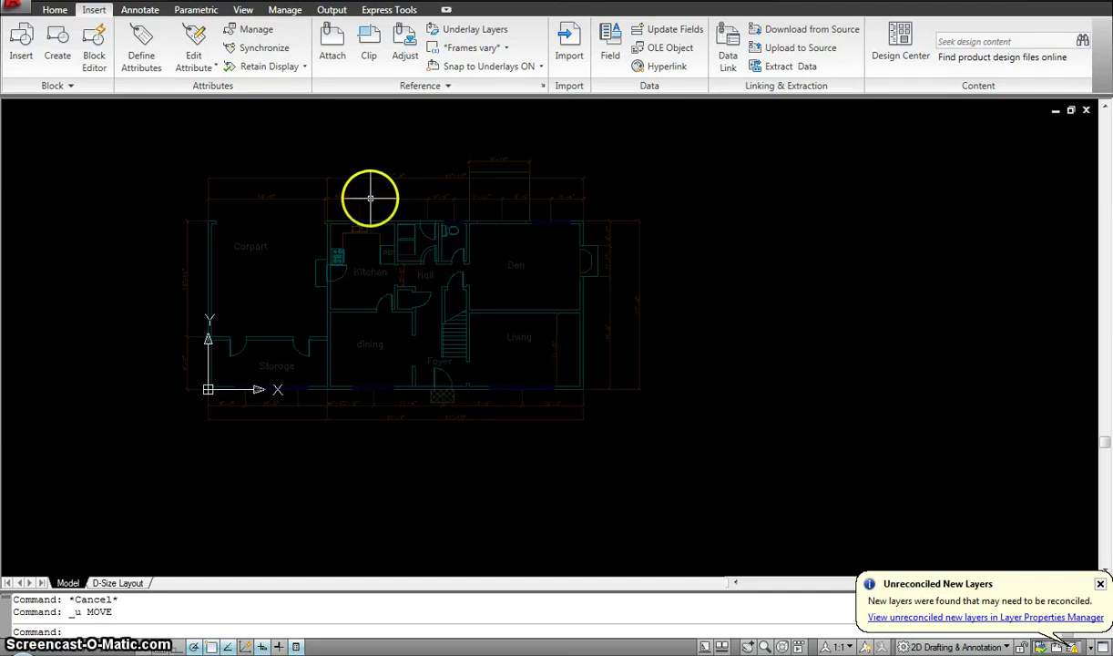
- Set A-Walls as the current layer in the Layer Properties Manager and close it
click(70, 12)
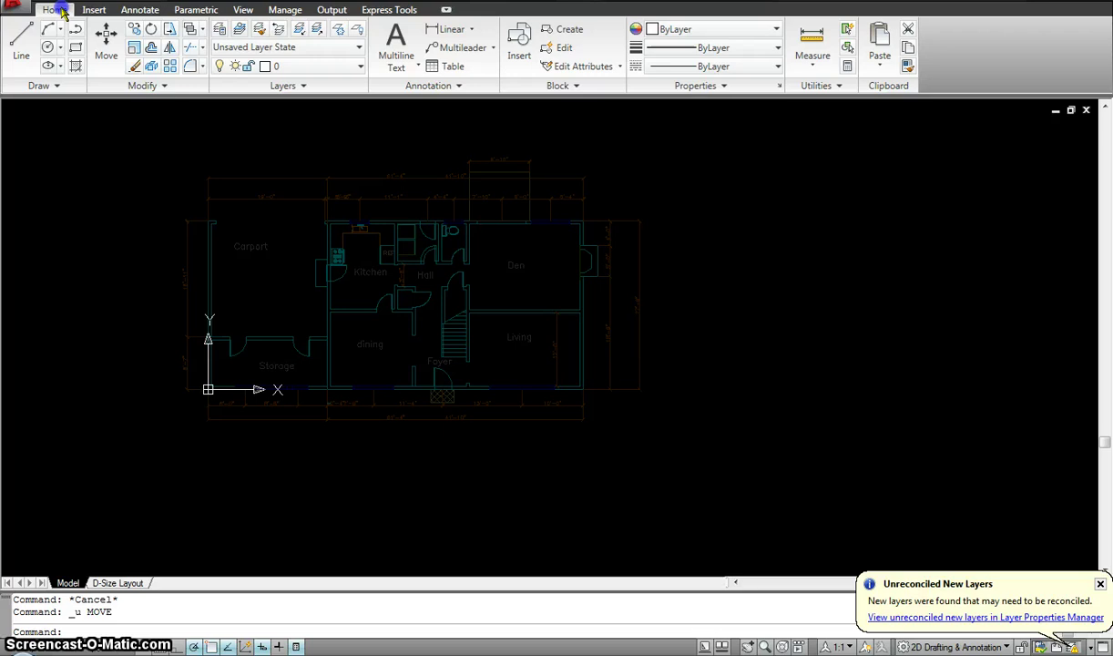
click(218, 30)
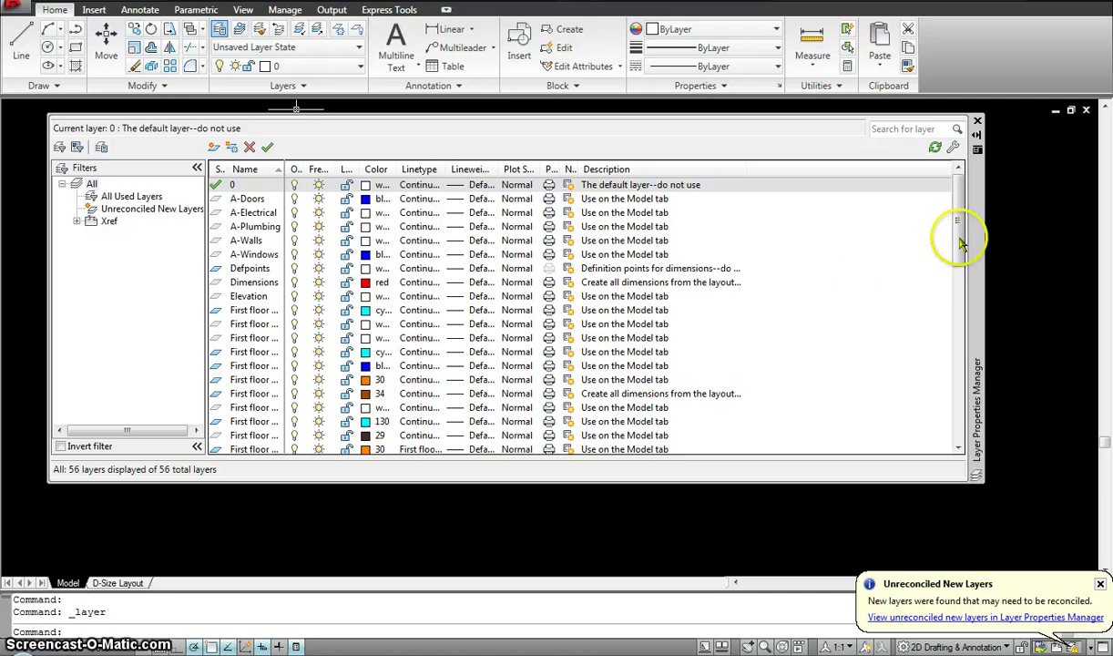
drag(958, 236, 920, 415)
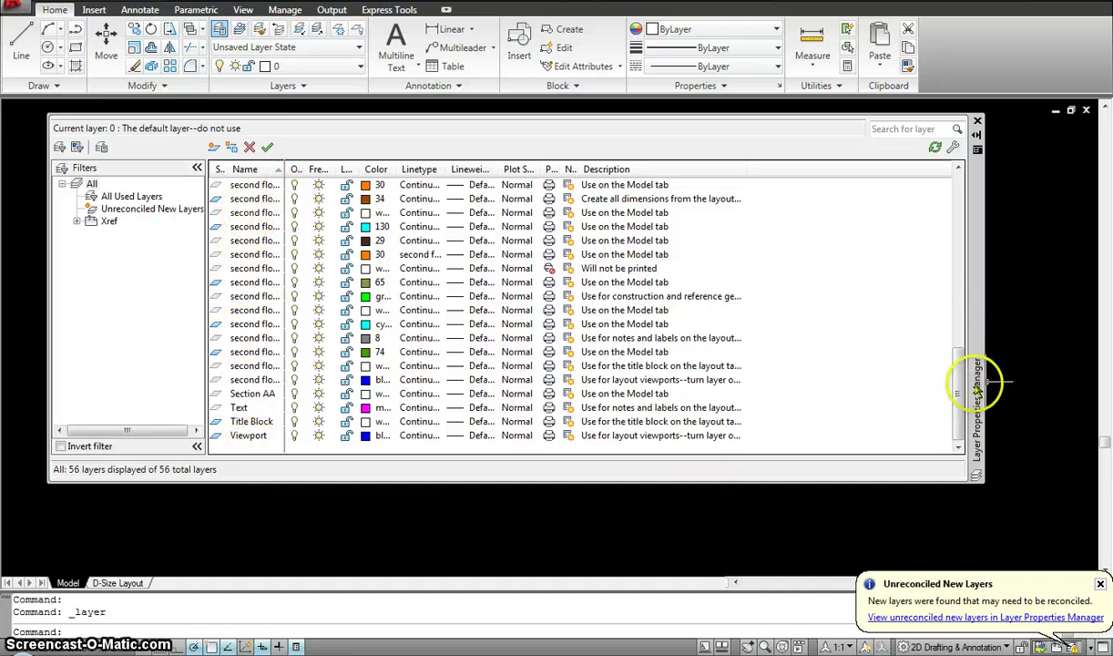
drag(956, 387, 915, 193)
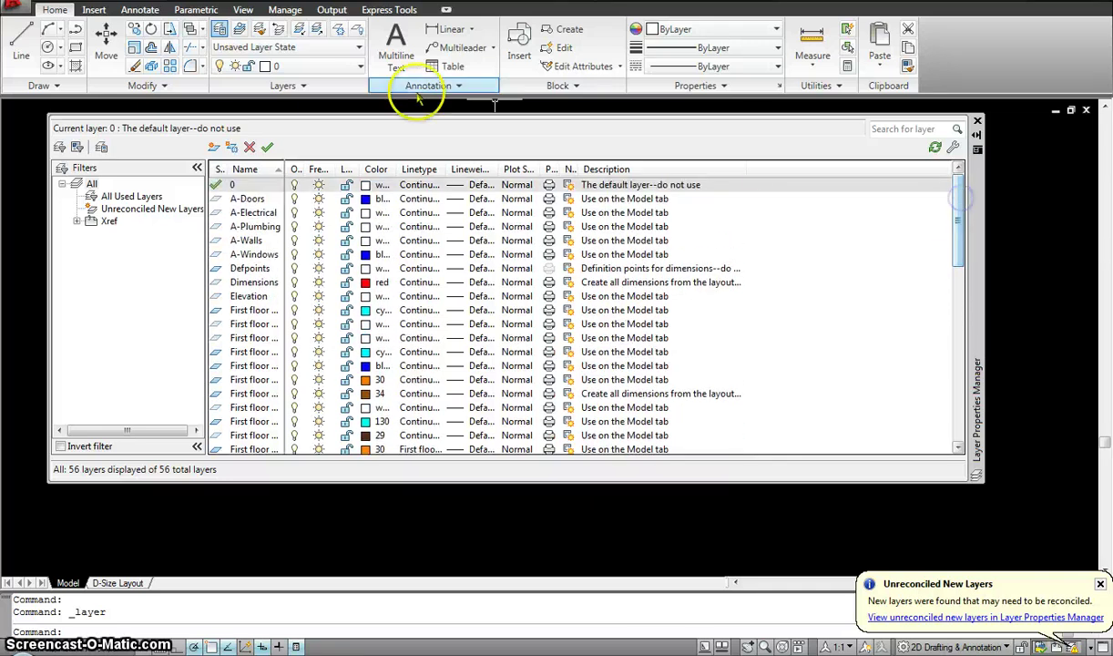
click(250, 242)
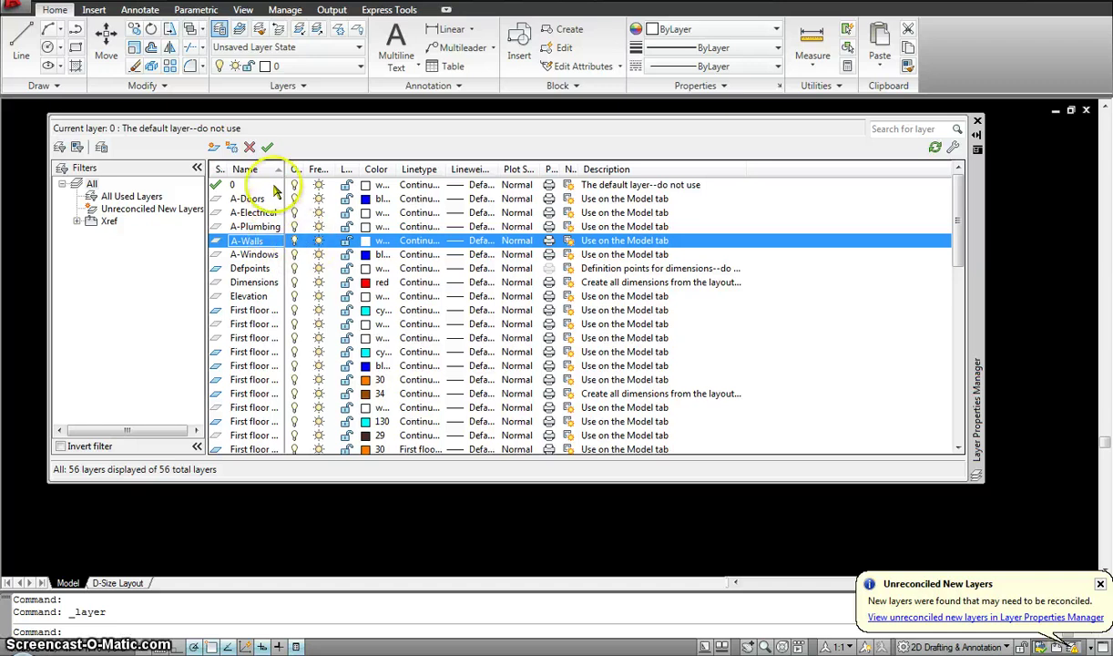
click(267, 146)
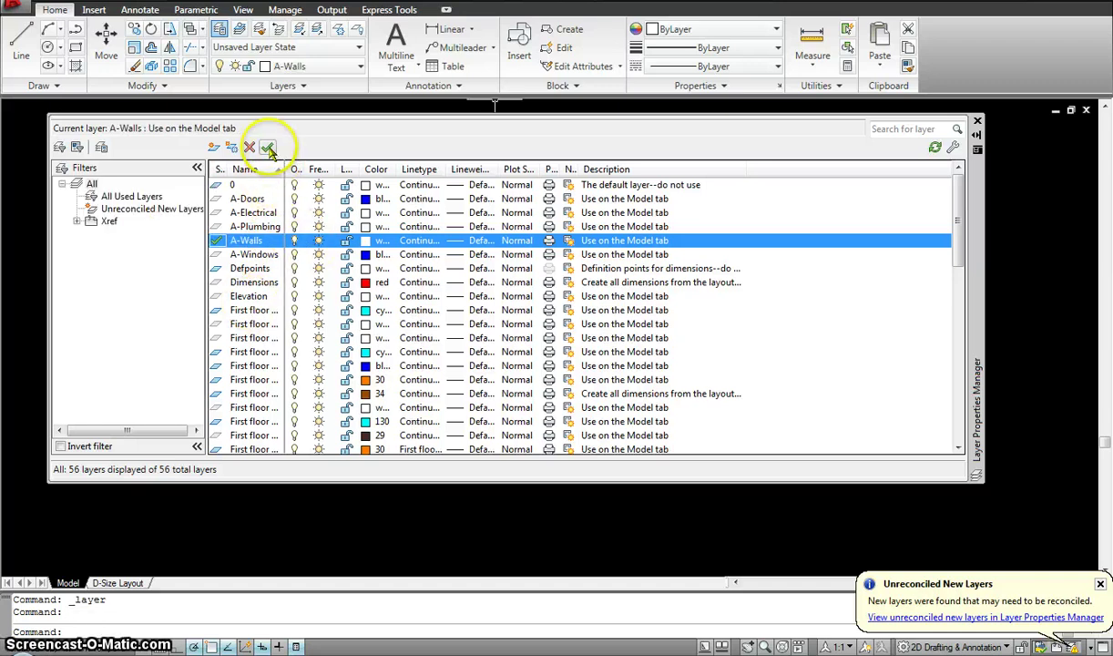
click(977, 121)
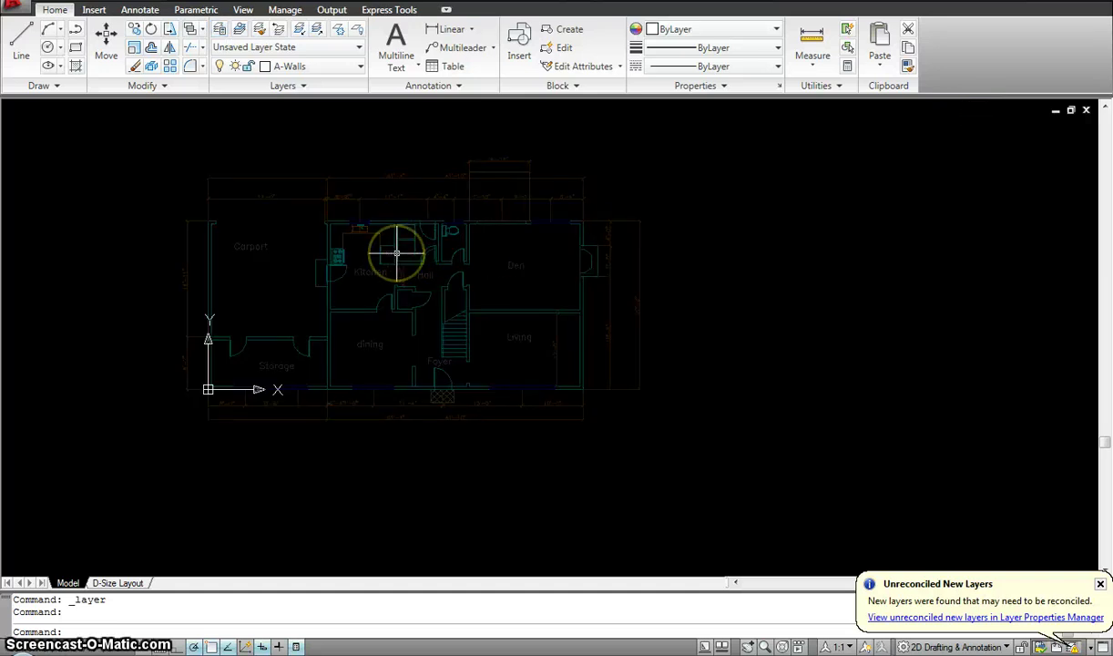
- Trace the exterior walls with a closed rectangular LINE outline
mouse_move(396, 253)
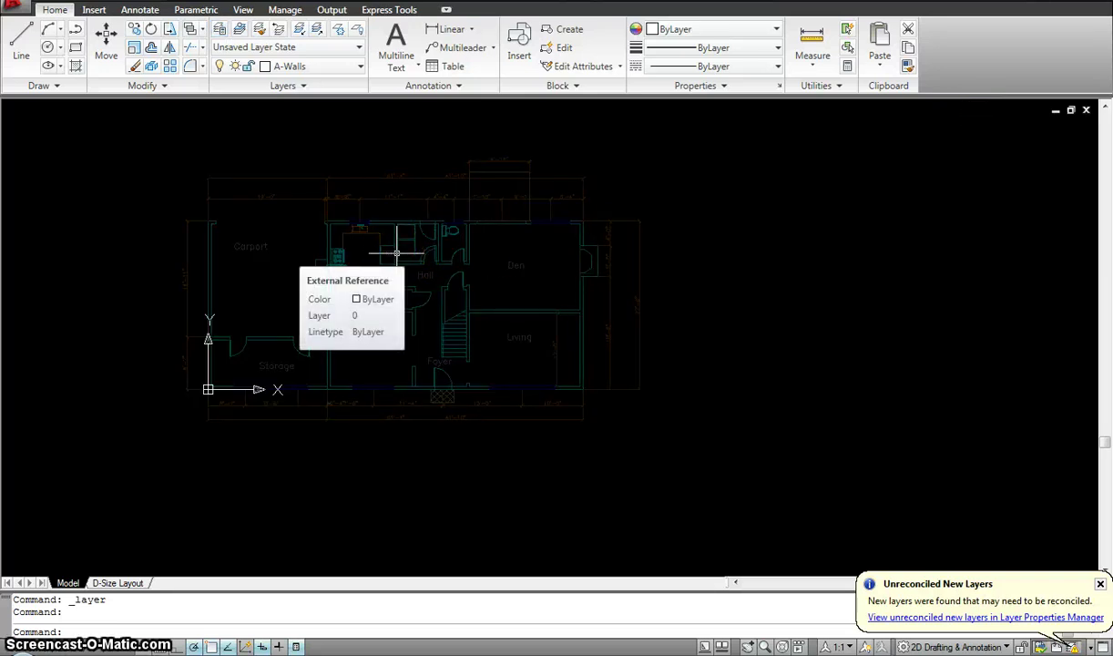
text(l)
key(Return)
click(327, 221)
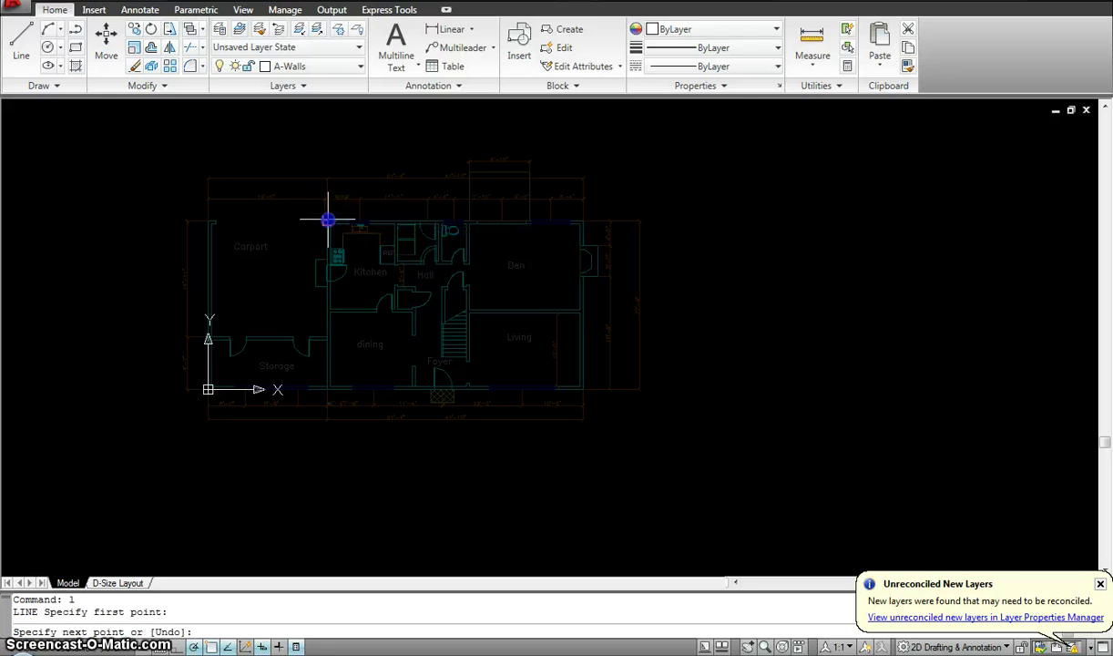
click(327, 389)
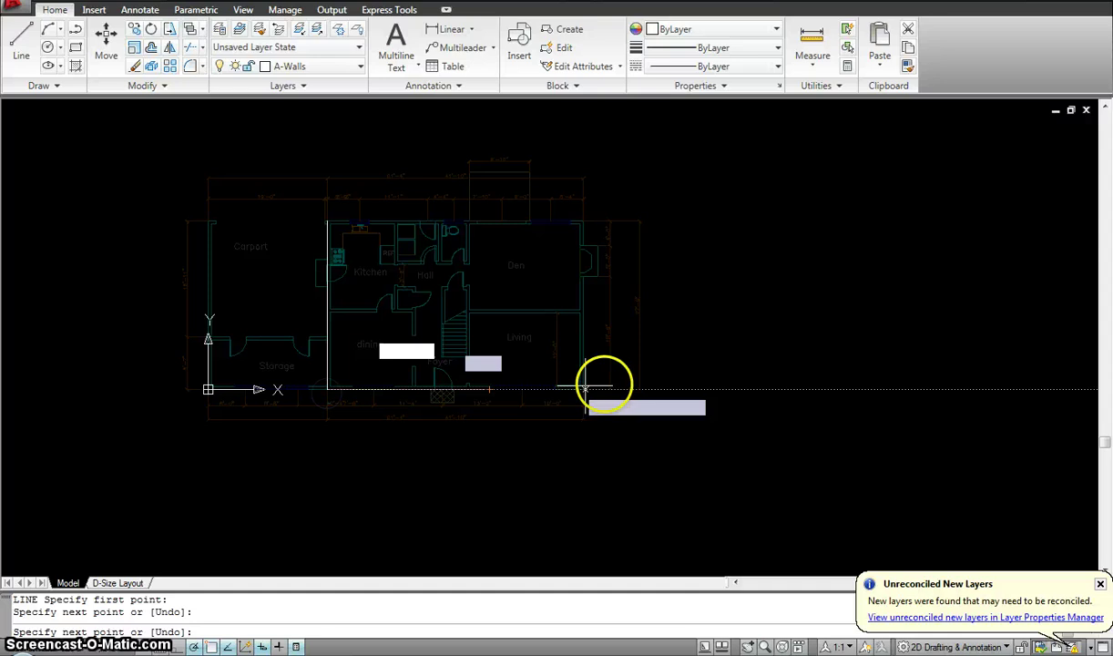
click(583, 389)
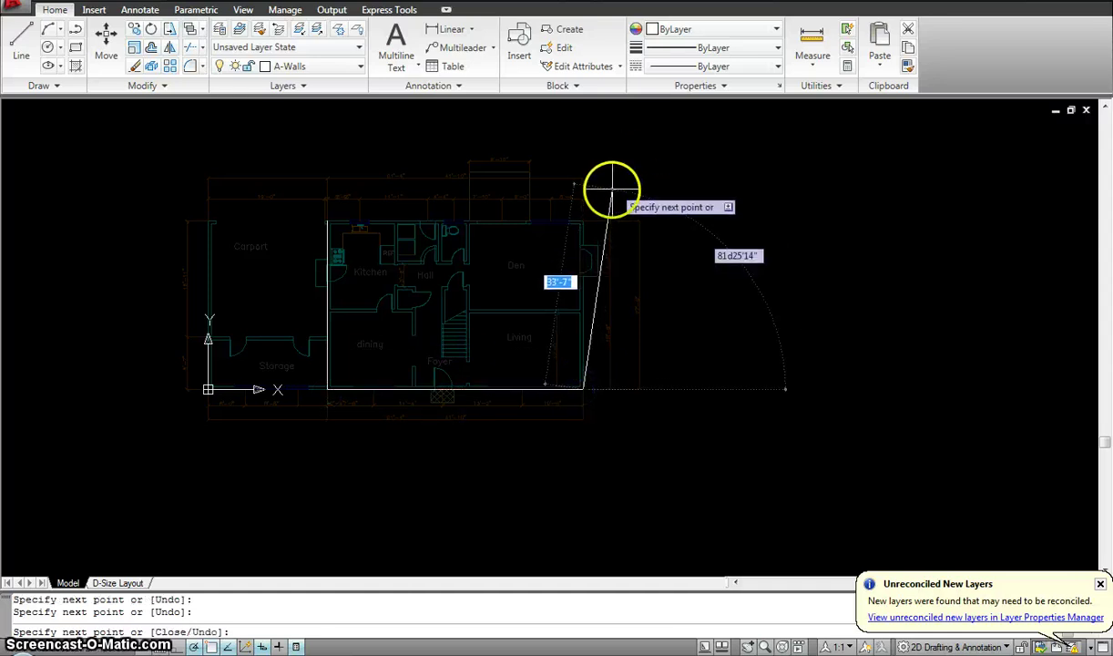
click(583, 221)
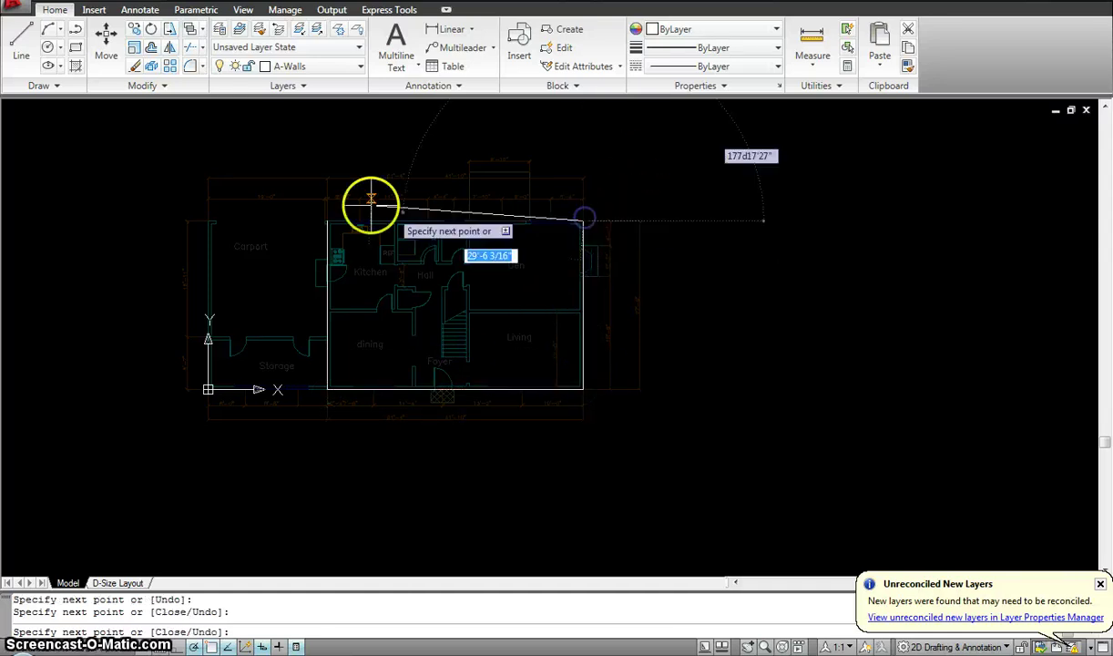
click(327, 221)
key(Escape)
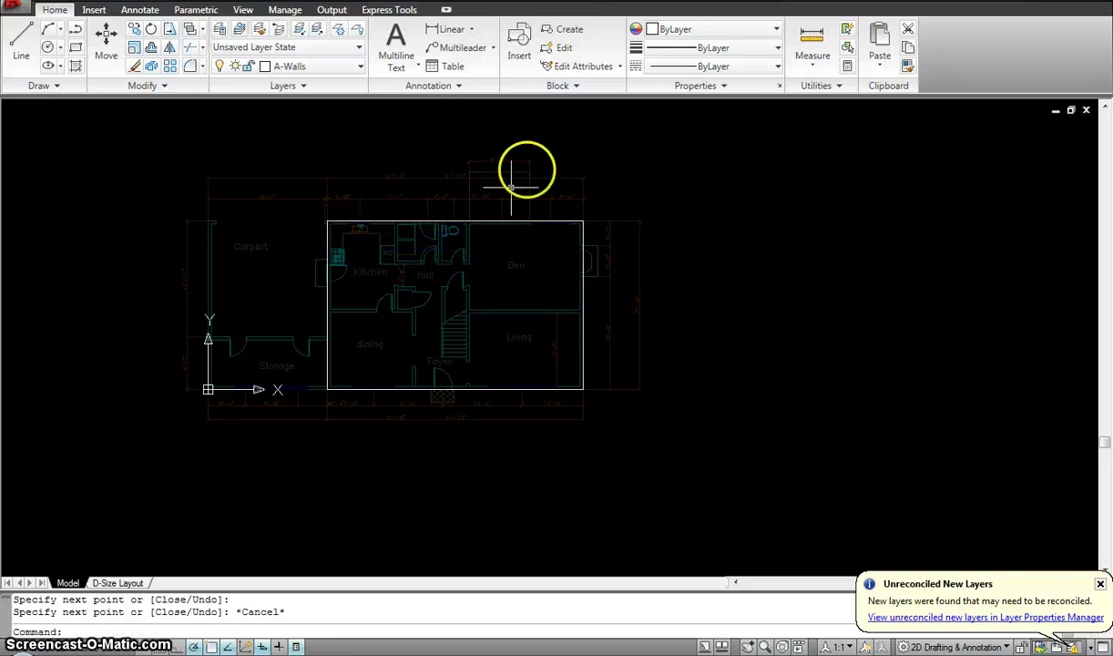
- Offset the outline's top edge inward by a distance picked from two points
text(o)
key(Return)
scroll(472, 211, up, 2)
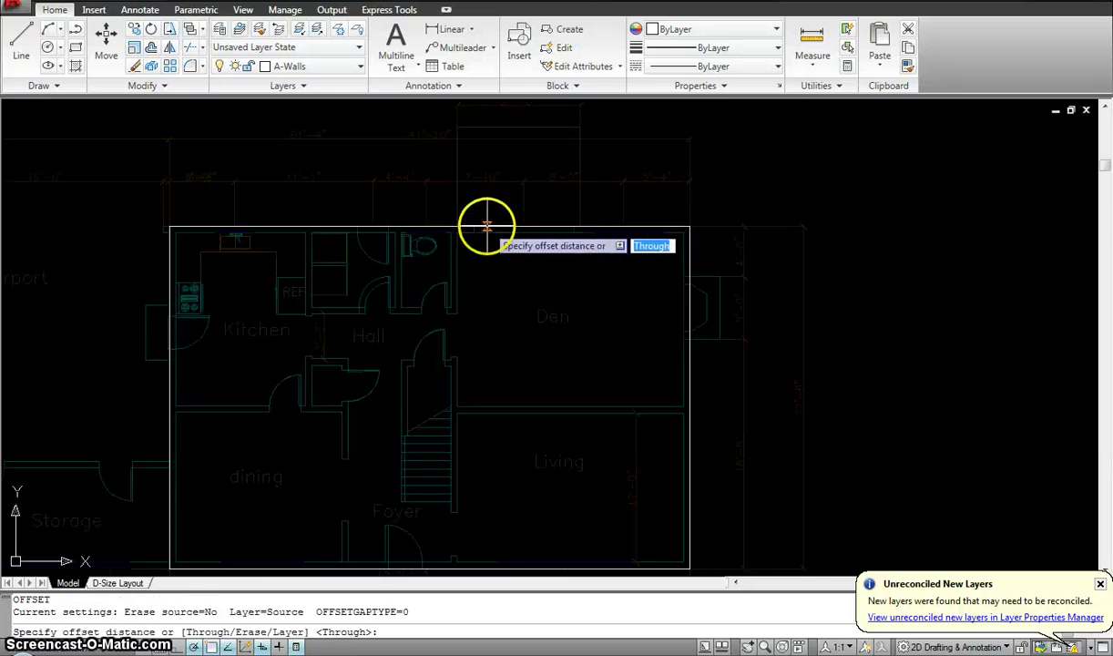
click(487, 229)
click(487, 235)
click(492, 225)
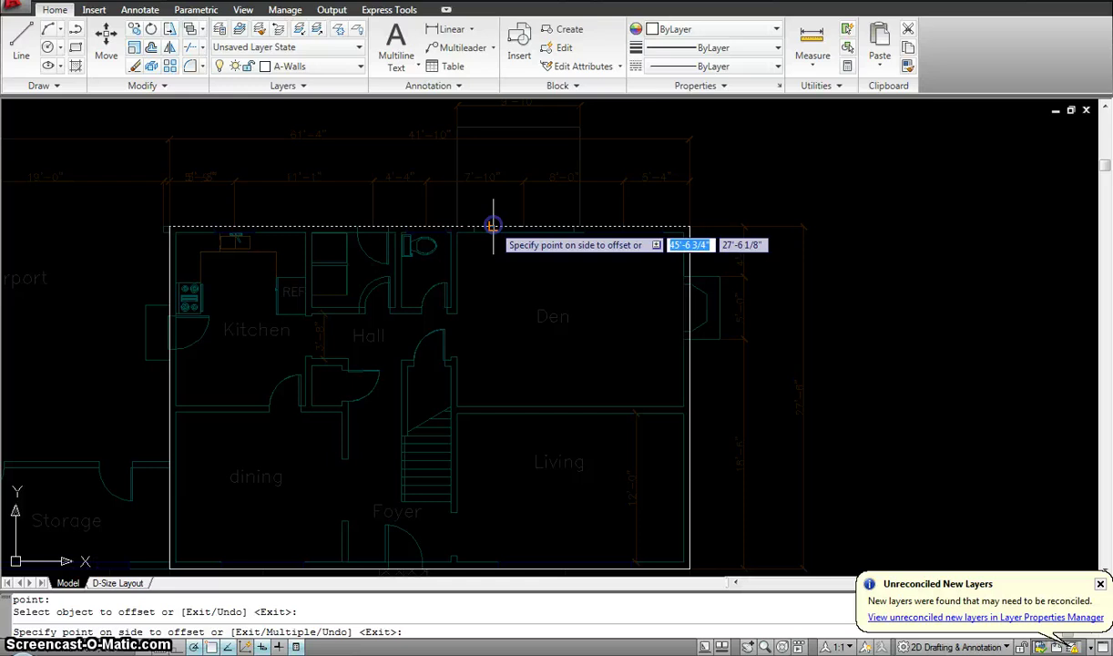
click(492, 232)
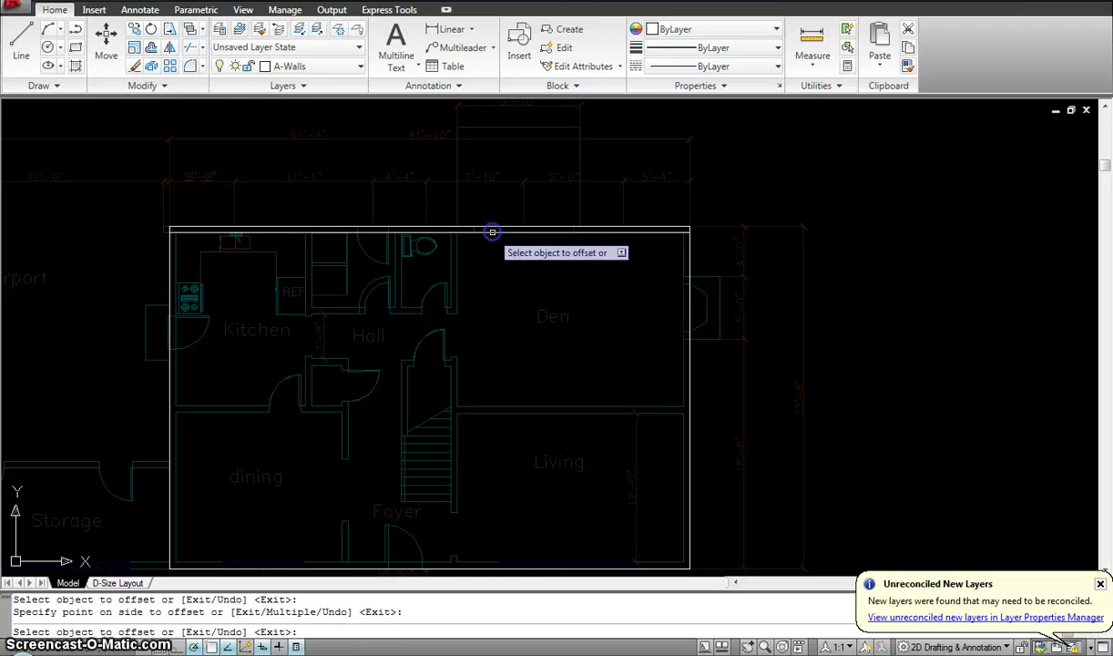
- Offset the left, bottom and right outline edges inward to double the exterior walls
click(169, 262)
click(192, 280)
scroll(323, 298, down, 4)
scroll(310, 364, up, 3)
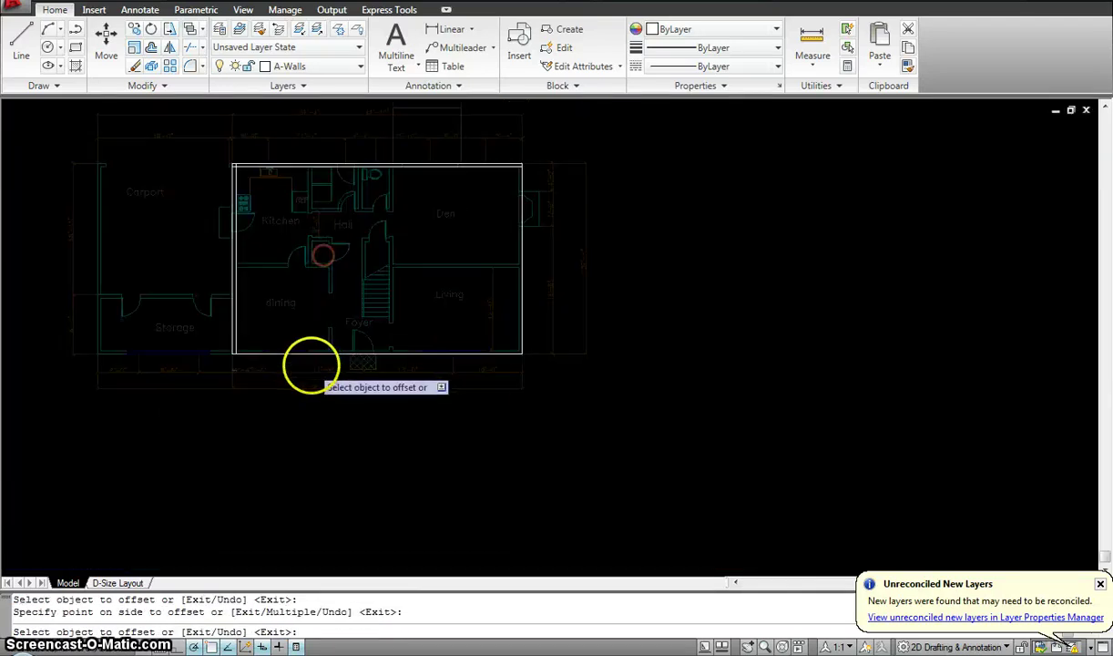
click(322, 352)
click(323, 322)
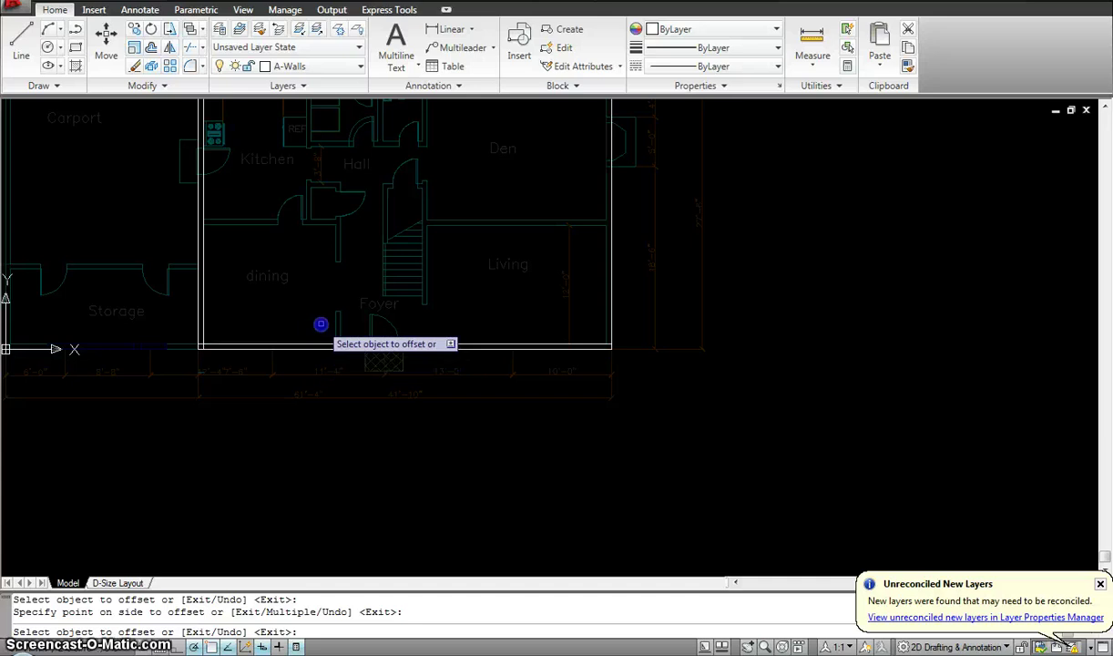
click(611, 265)
click(574, 256)
key(Escape)
- Draw the Den's bottom wall from the right exterior wall and its side wall up to the top
scroll(566, 256, down, 3)
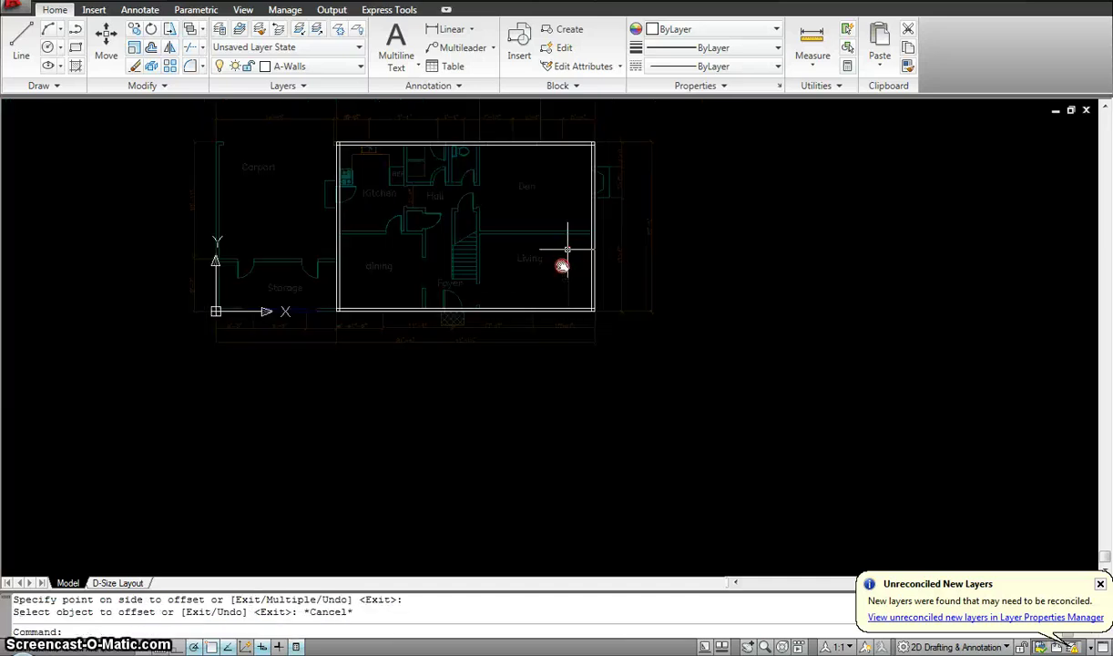
middle_drag(566, 256, 537, 347)
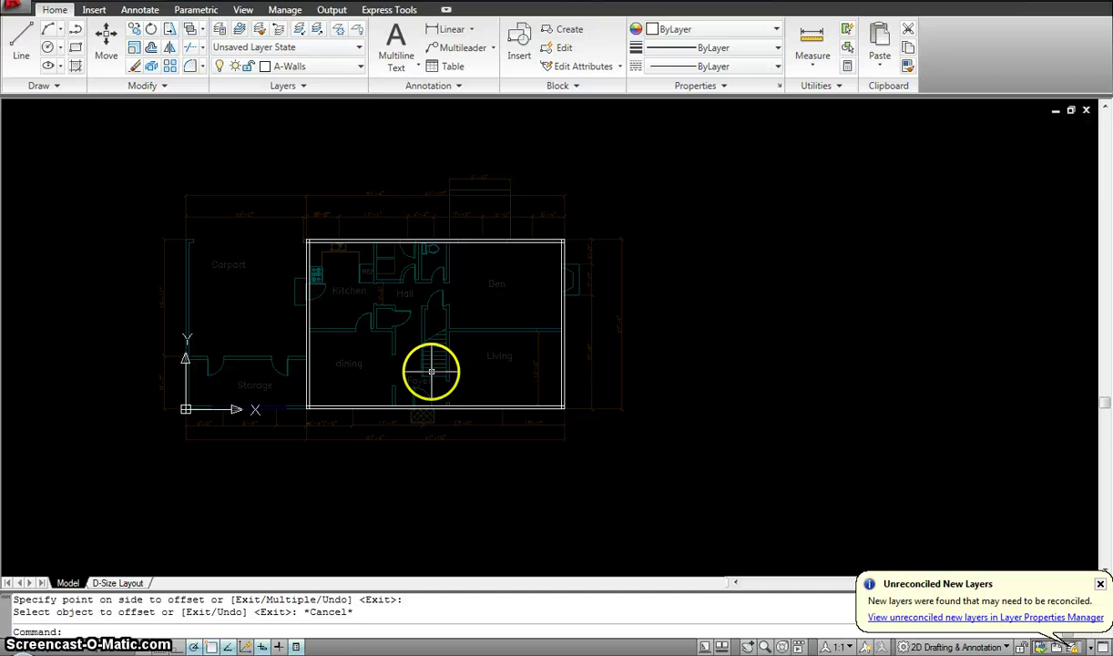
text(l)
key(Return)
click(562, 327)
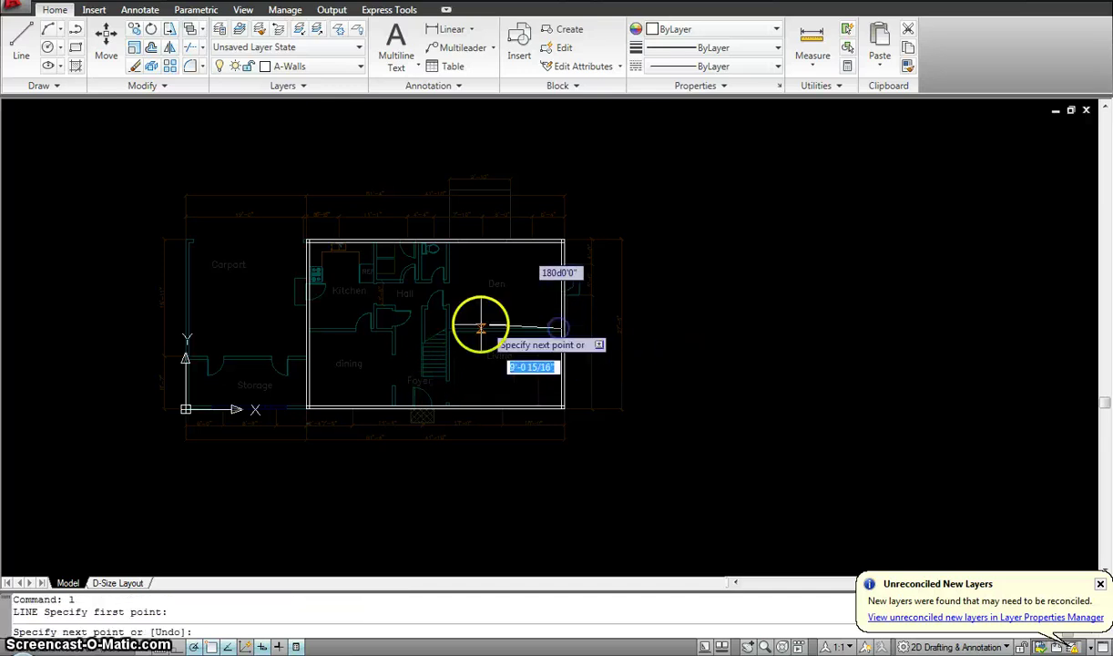
click(448, 328)
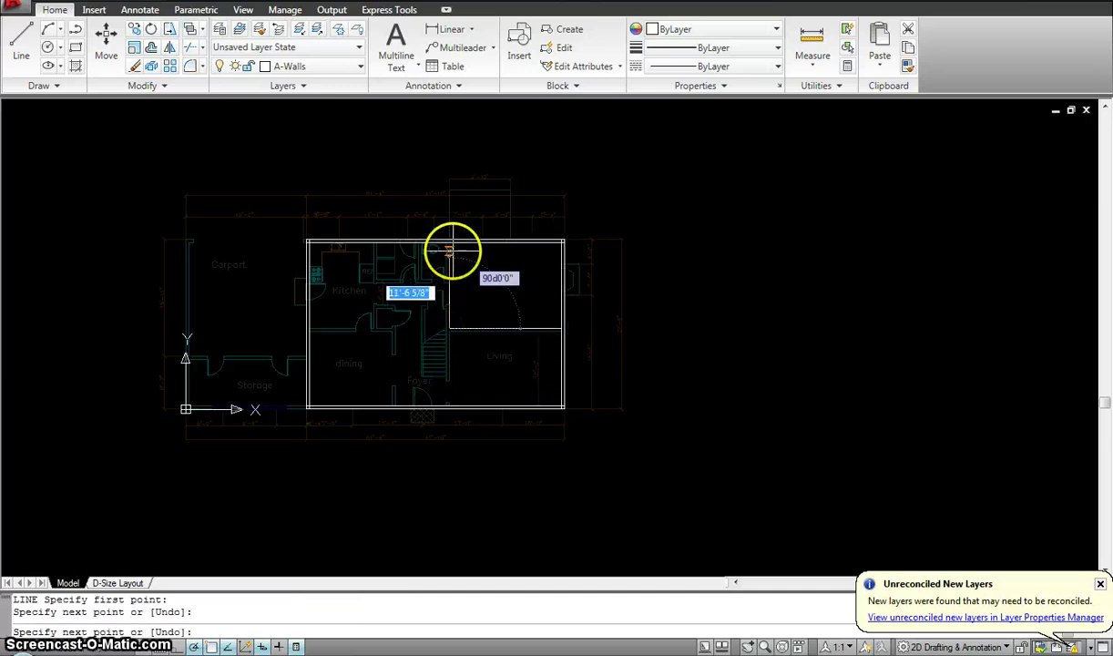
scroll(452, 242, up, 3)
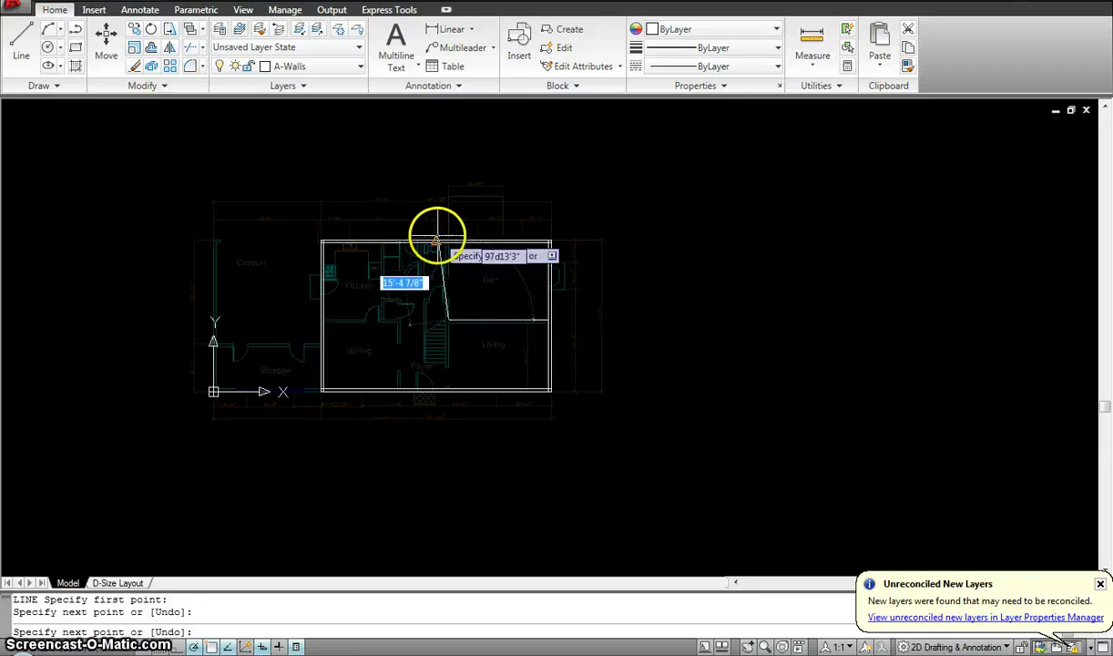
click(446, 238)
key(Escape)
- Draw the bath wall down from the top wall and across to the Den wall
key(Return)
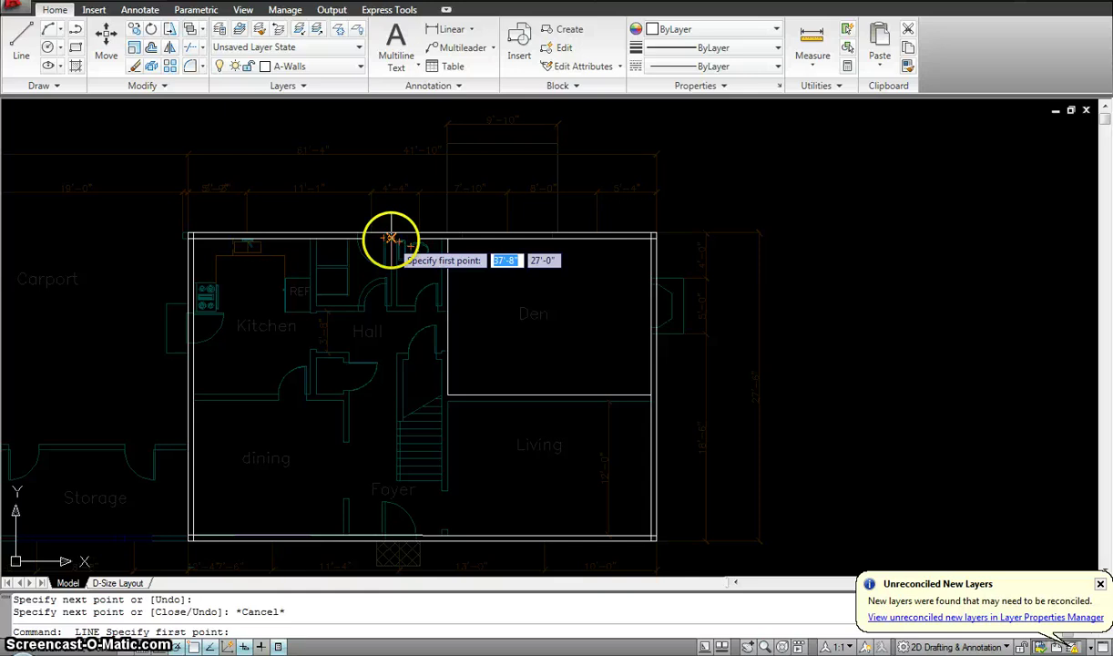
click(392, 240)
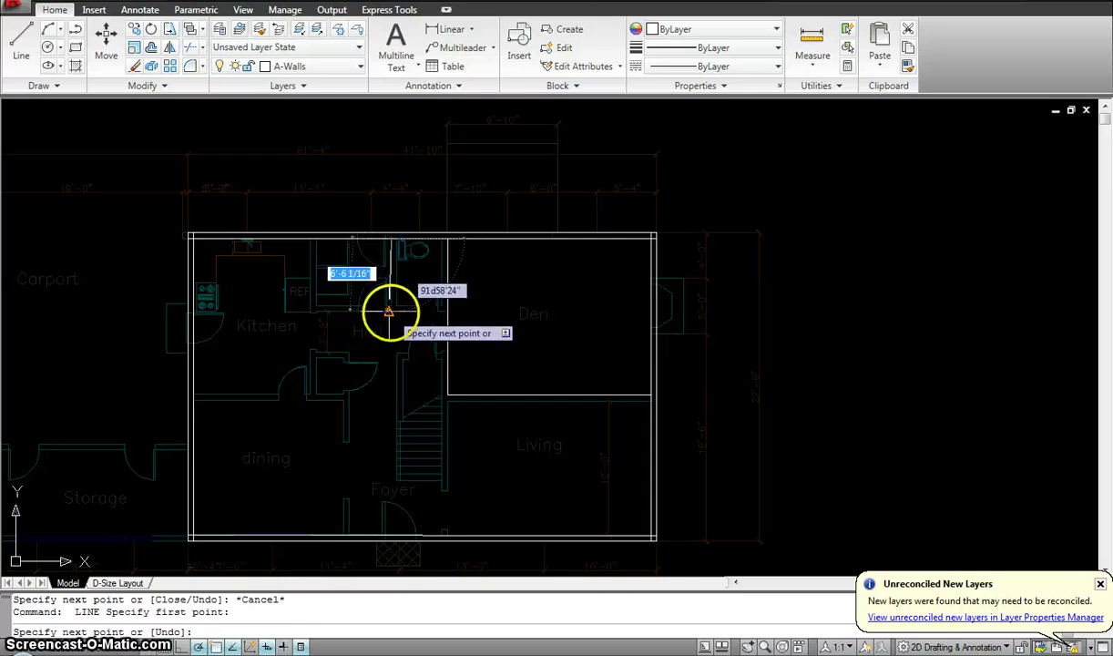
scroll(391, 312, up, 3)
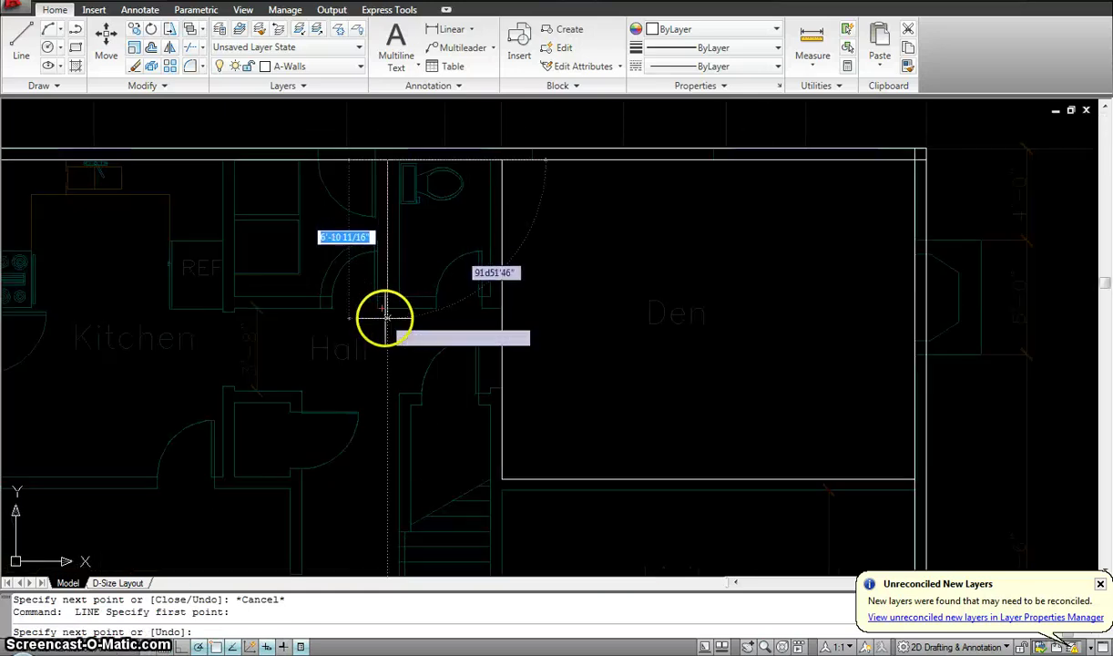
click(386, 316)
click(500, 317)
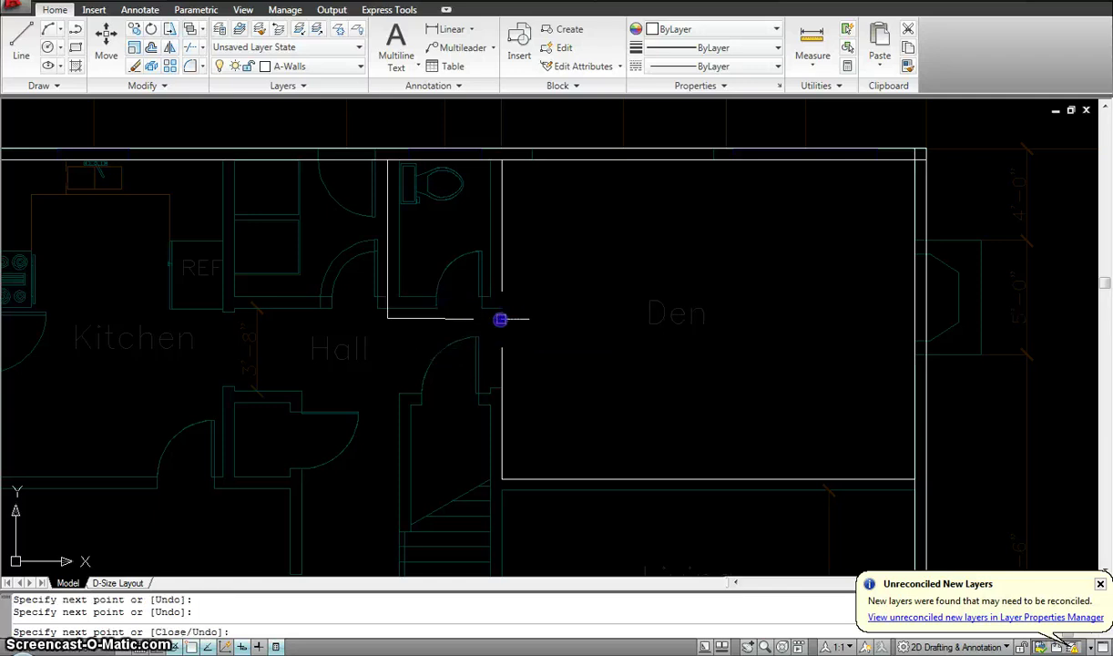
key(Escape)
scroll(525, 309, down, 2)
- Offset the Den's bottom wall, Den's left wall and bath wall by 4
text(o)
key(Return)
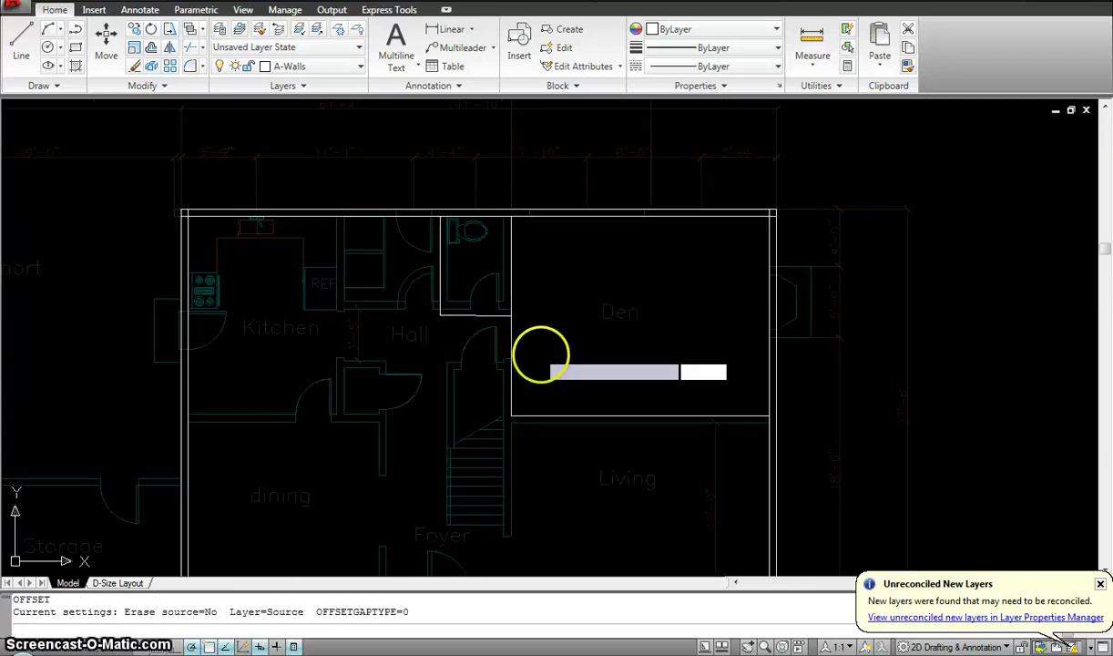
text(4)
key(Return)
click(541, 415)
click(540, 436)
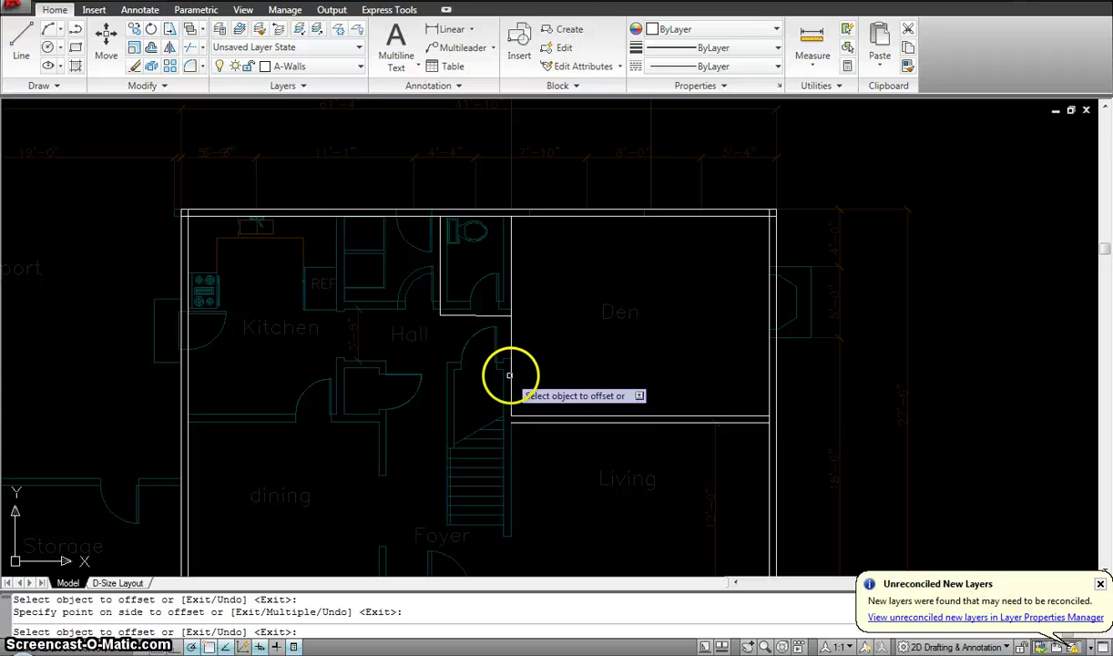
click(510, 377)
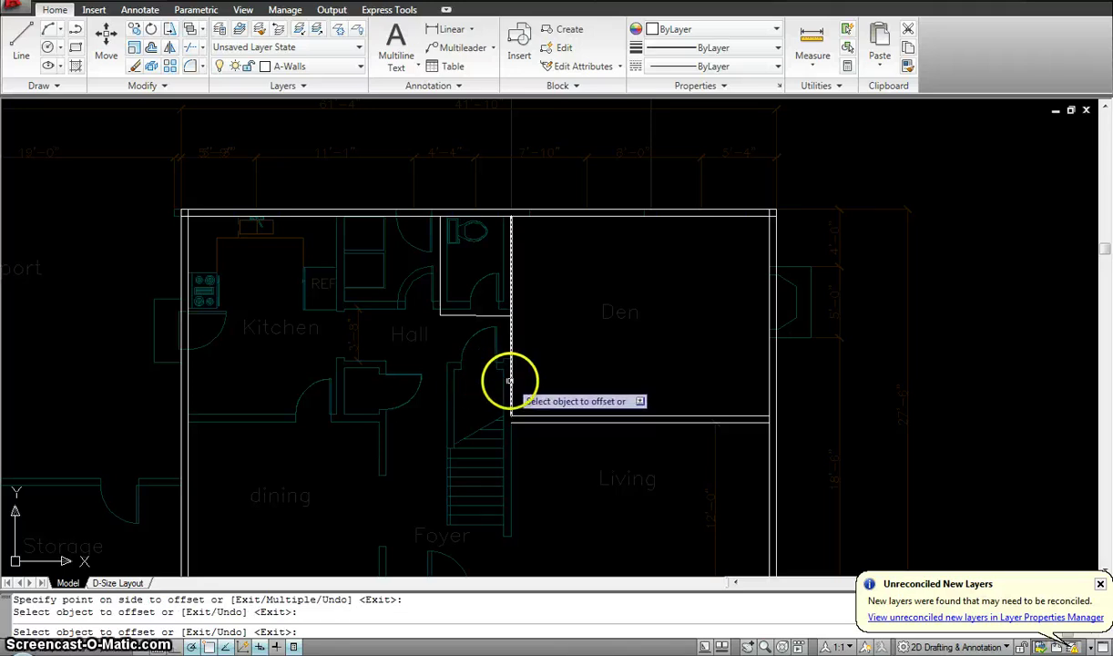
click(474, 380)
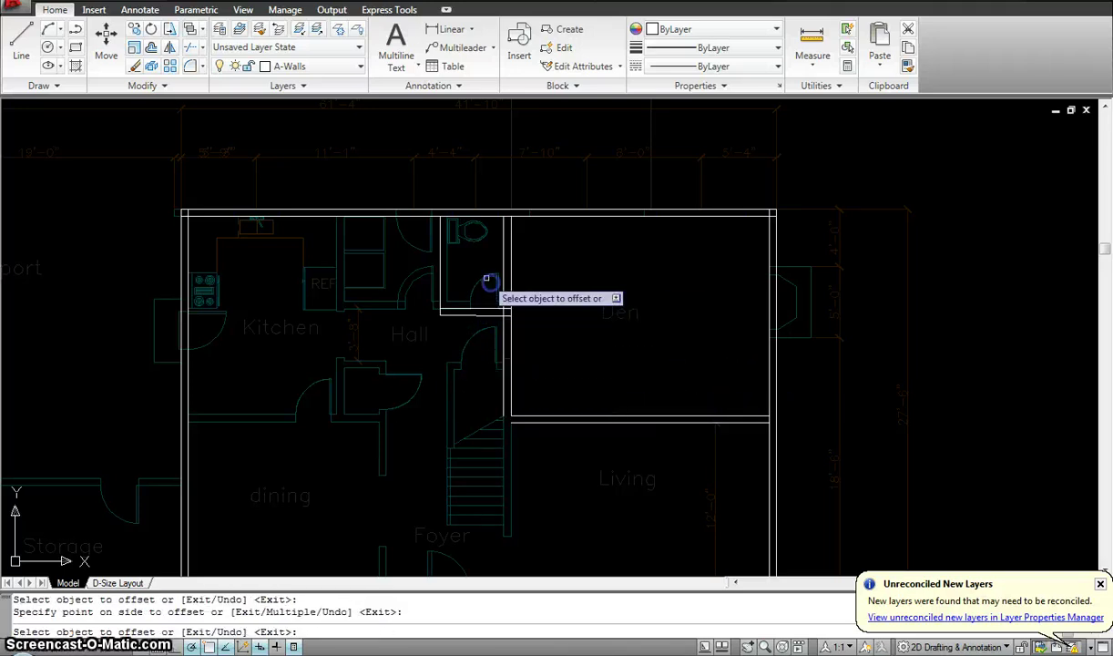
click(441, 273)
click(492, 287)
key(Escape)
scroll(515, 292, down, 4)
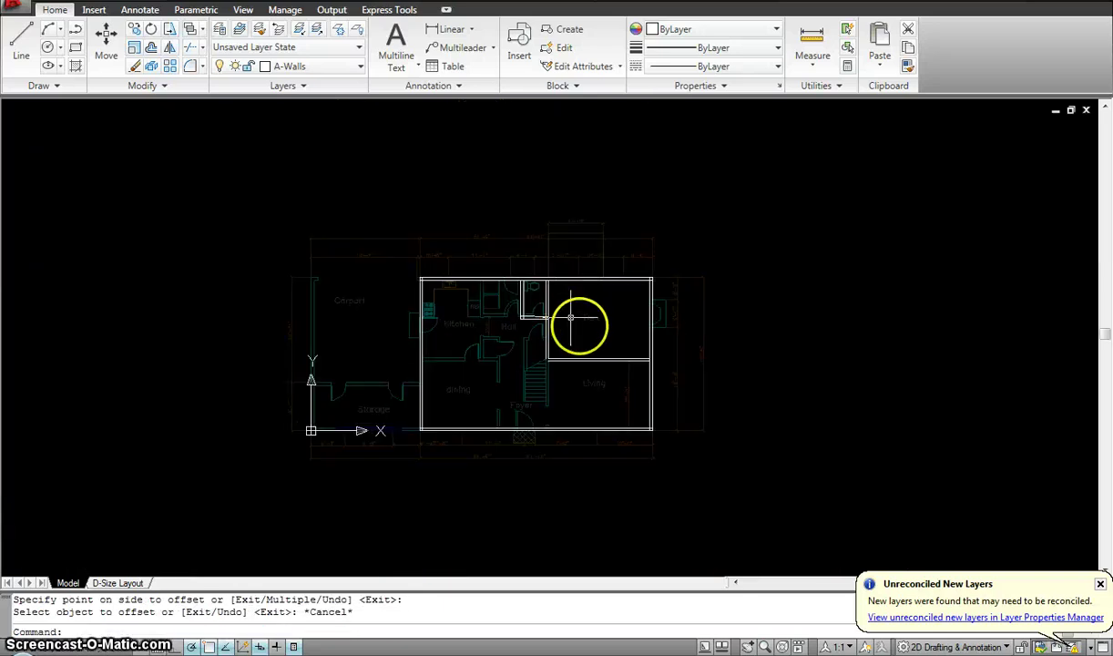
middle_drag(574, 325, 522, 243)
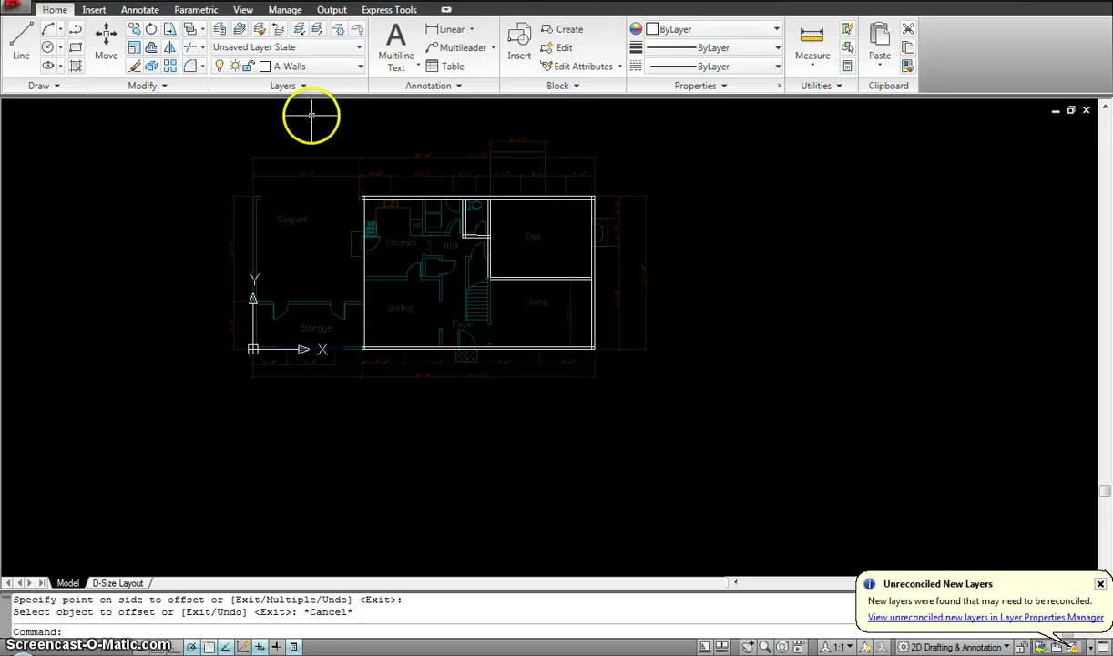
click(99, 9)
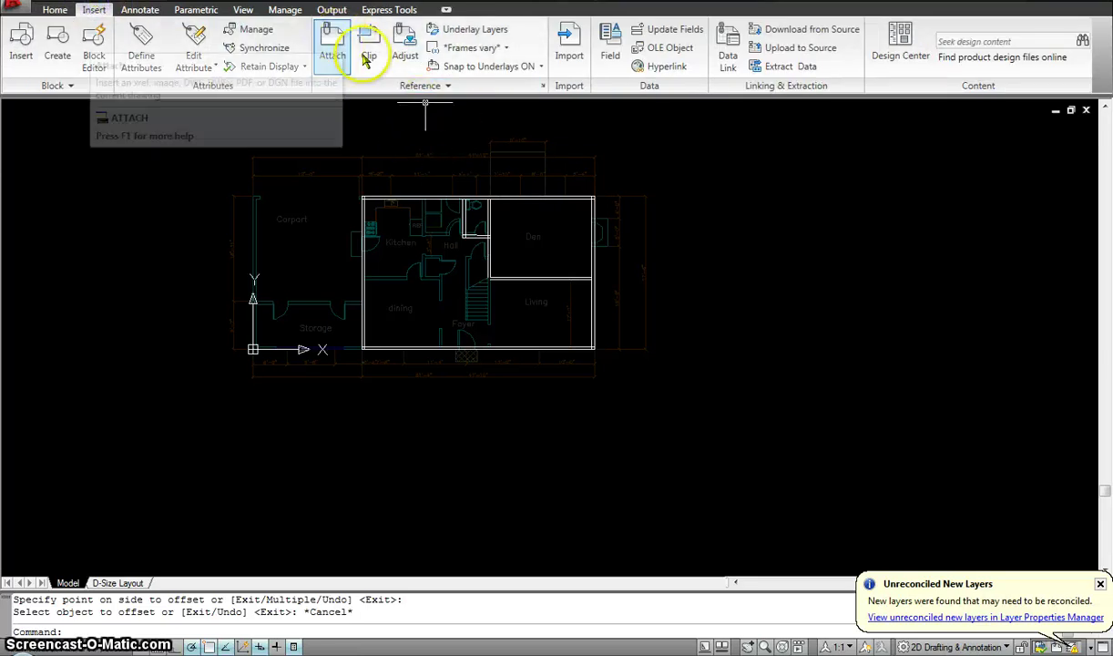
key(Escape)
key(Escape)
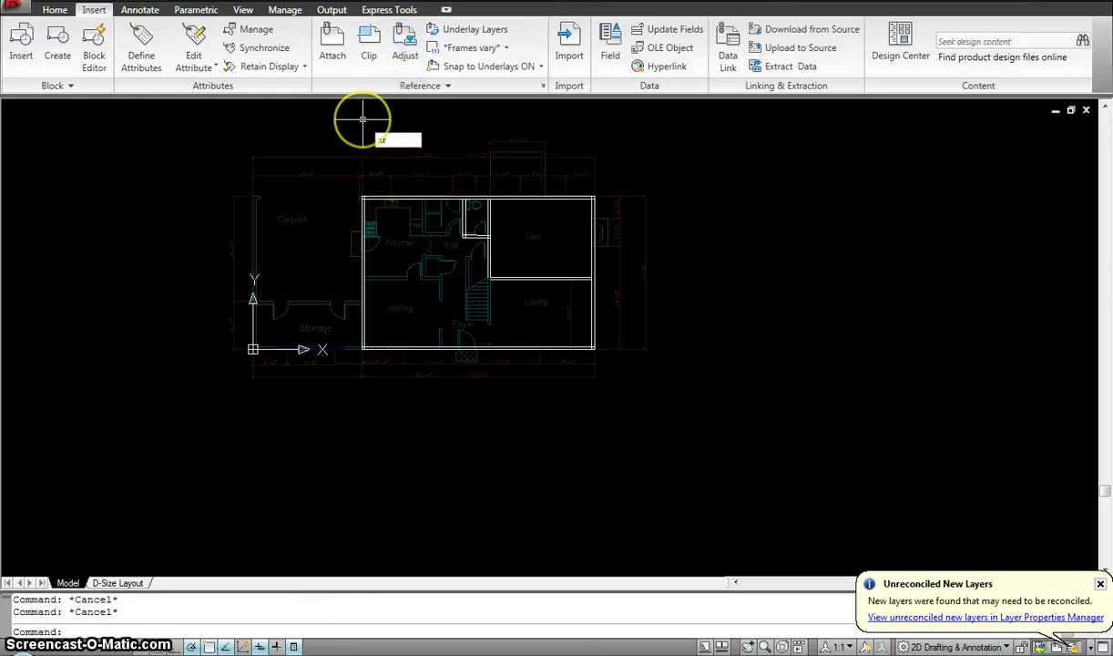
- Open External References with XR, then unload and reload the second floor plan reference
text(xr)
key(Return)
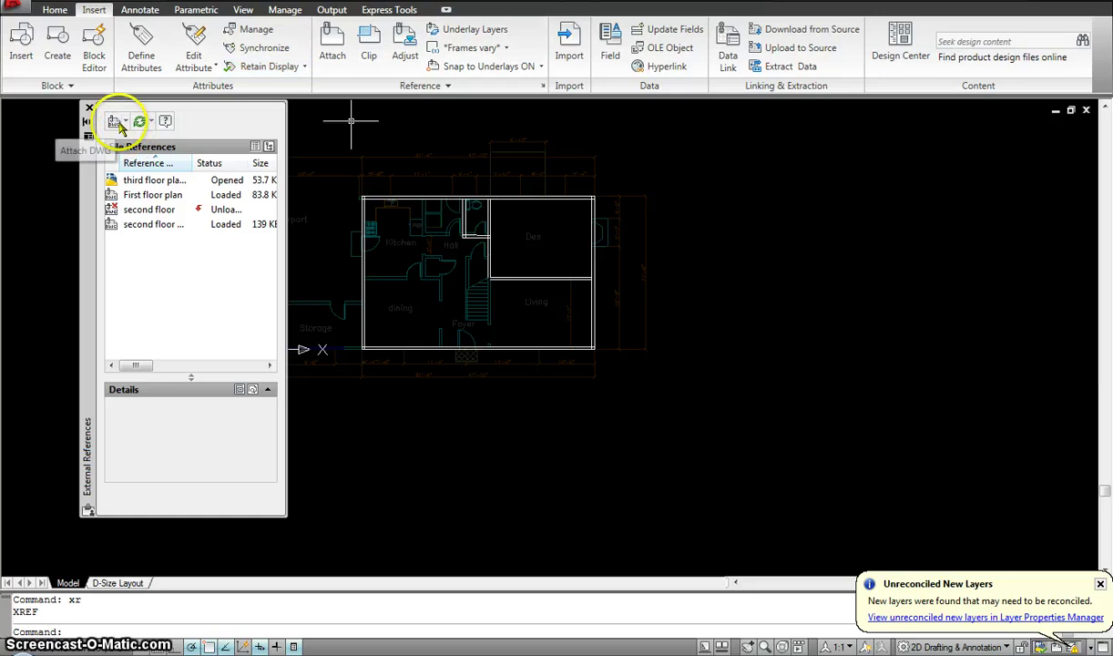
click(145, 226)
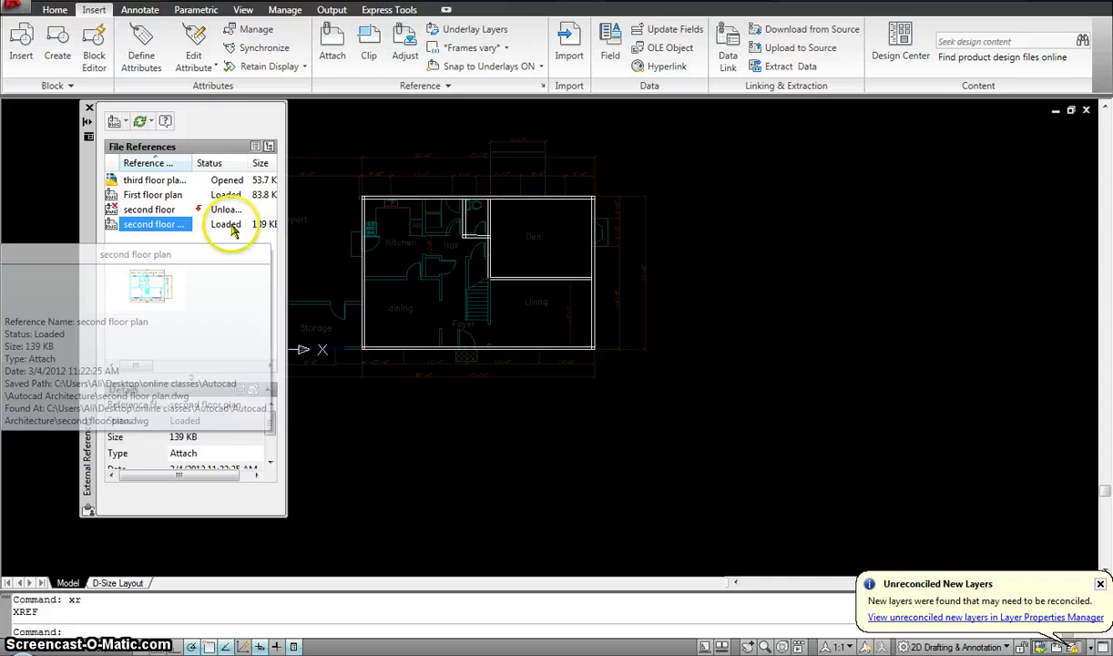
right_click(182, 229)
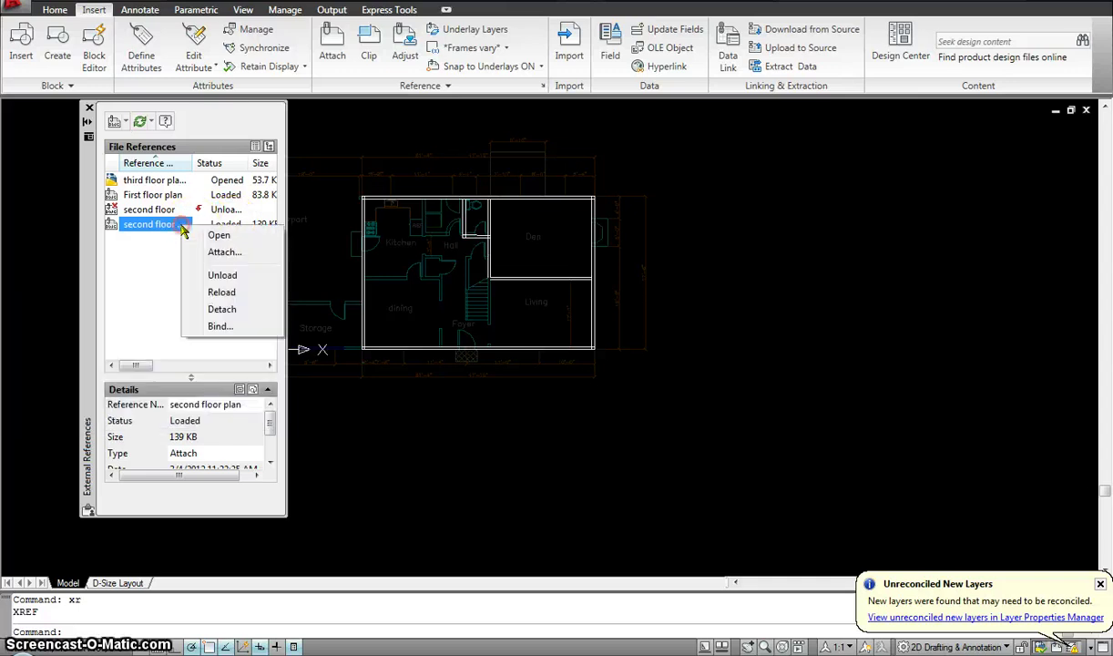
click(213, 276)
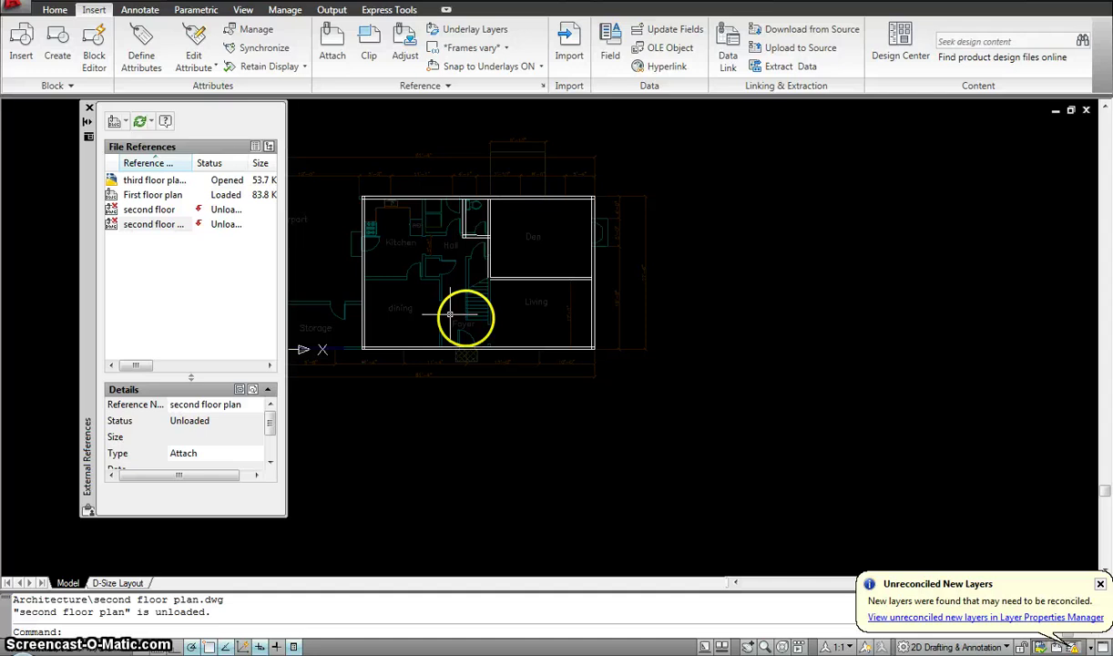
right_click(159, 228)
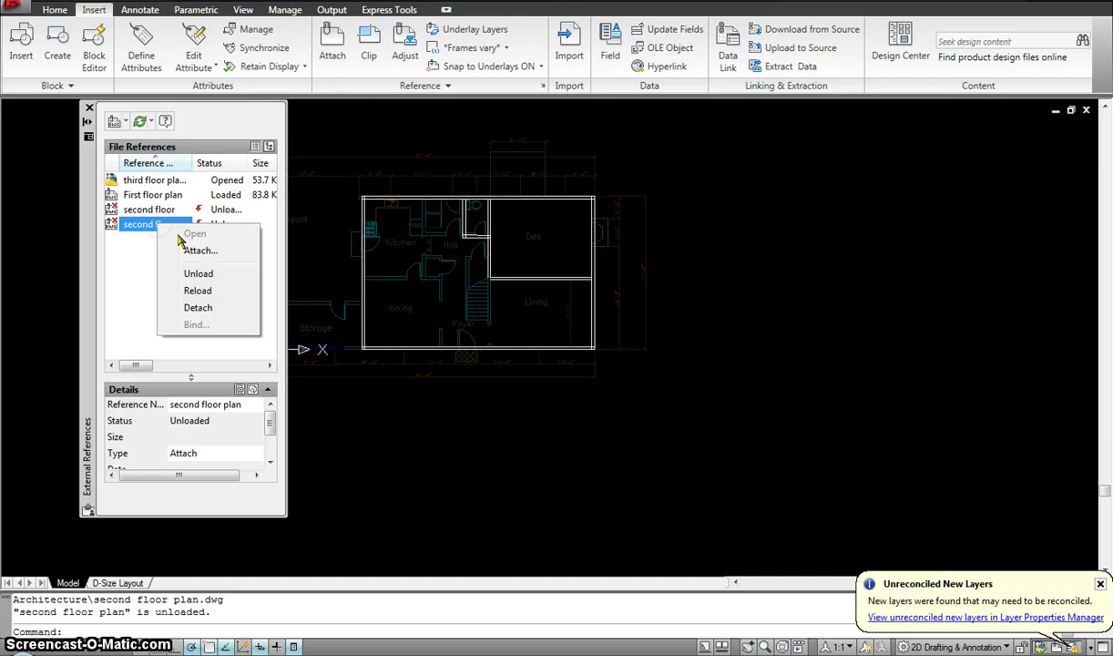
click(196, 291)
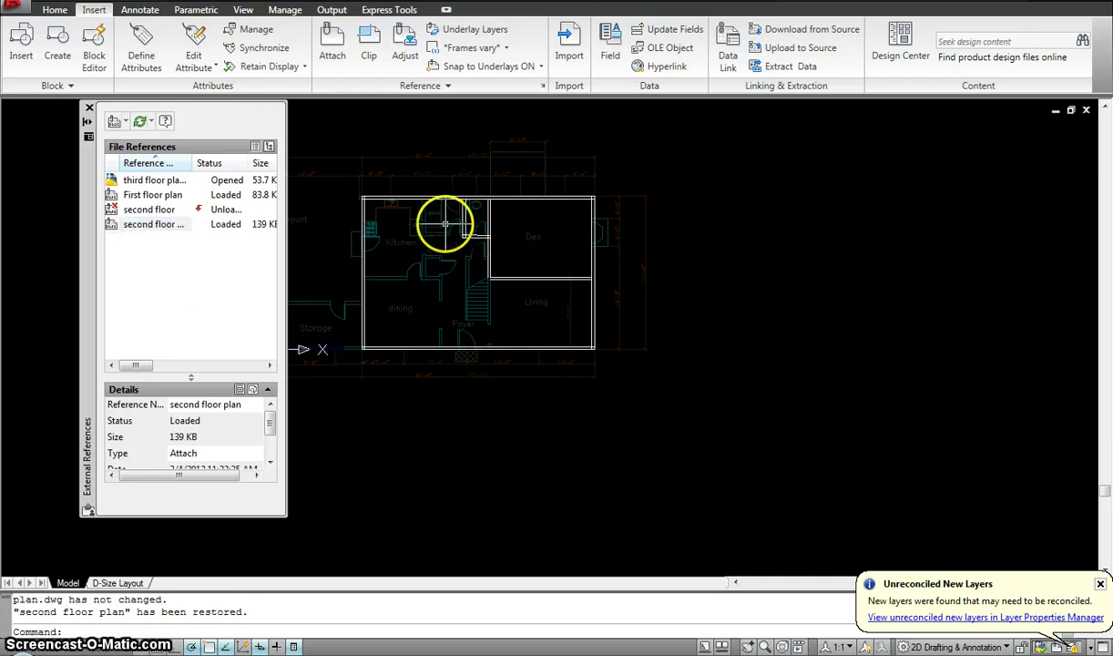
- Unload and then reload the First floor plan reference
mouse_move(451, 222)
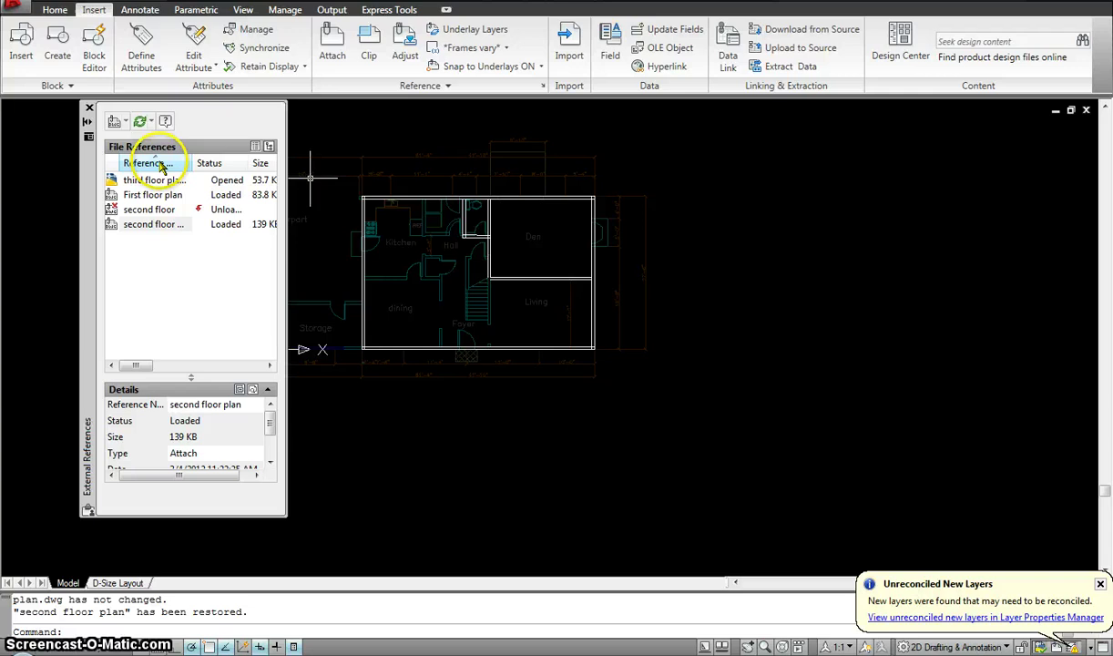
click(152, 195)
right_click(152, 201)
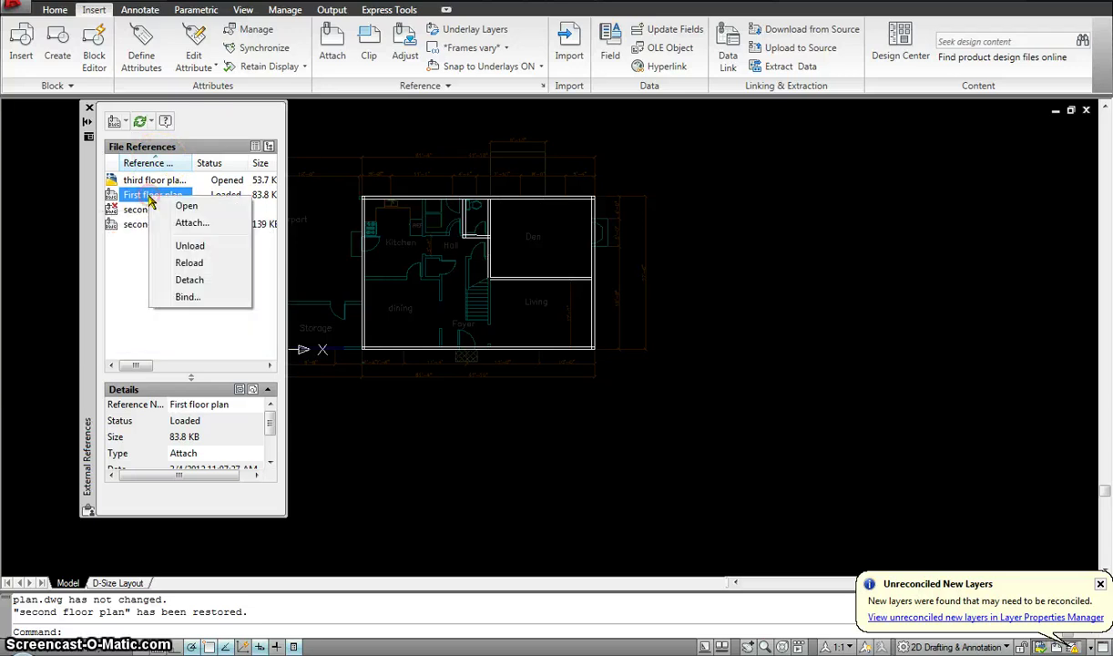
click(182, 245)
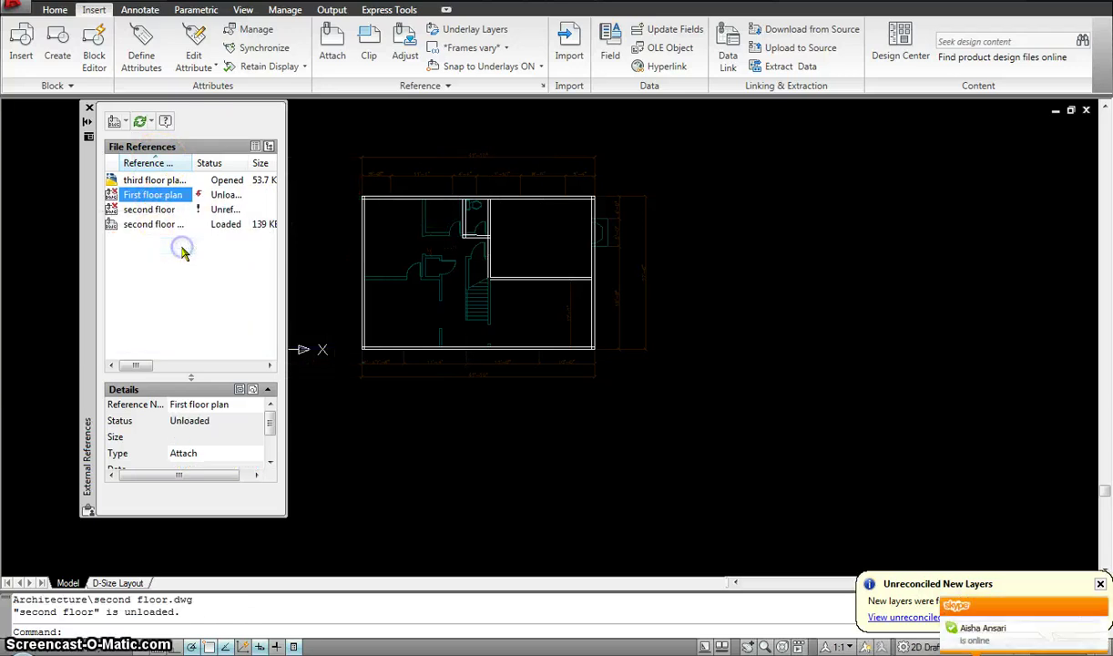
right_click(148, 198)
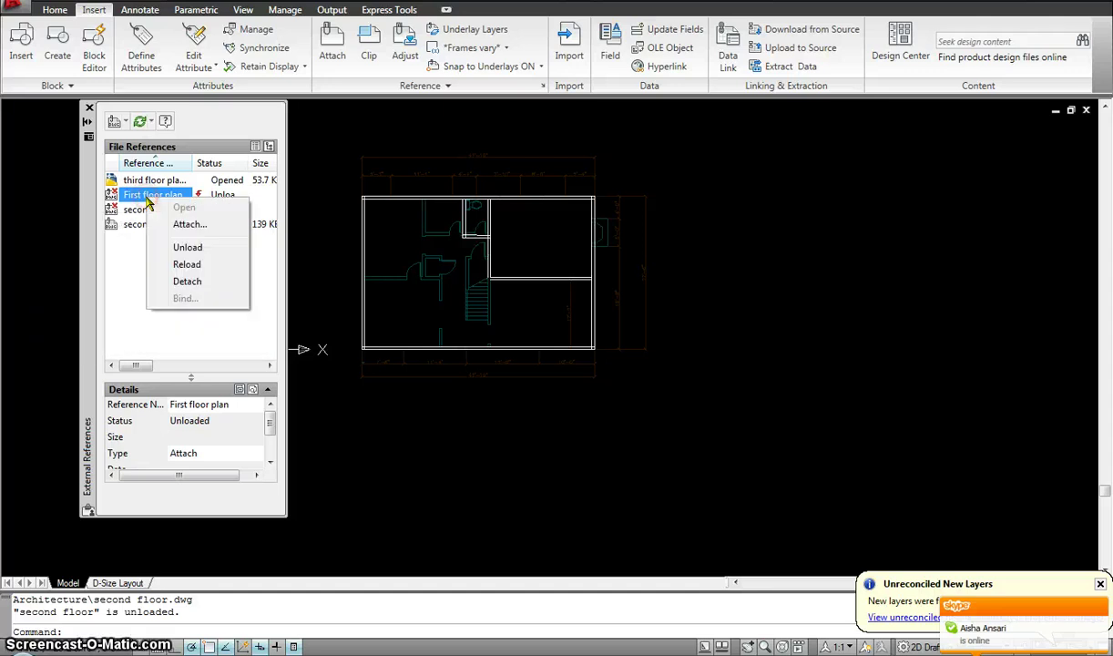
click(186, 264)
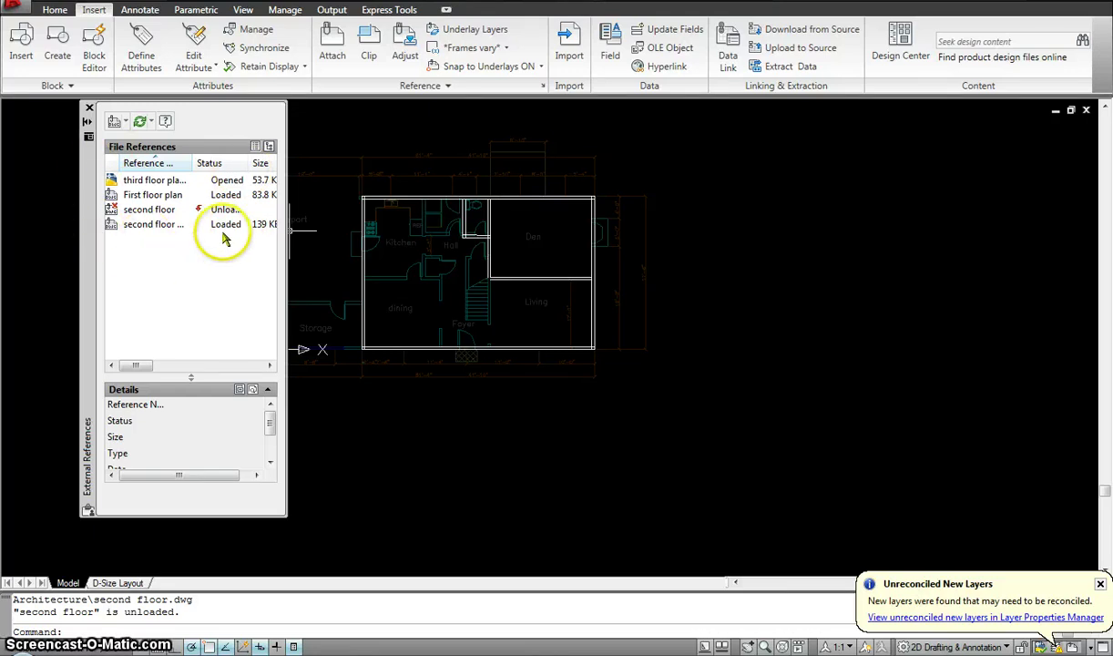
- Detach the First floor plan reference from the drawing
click(137, 199)
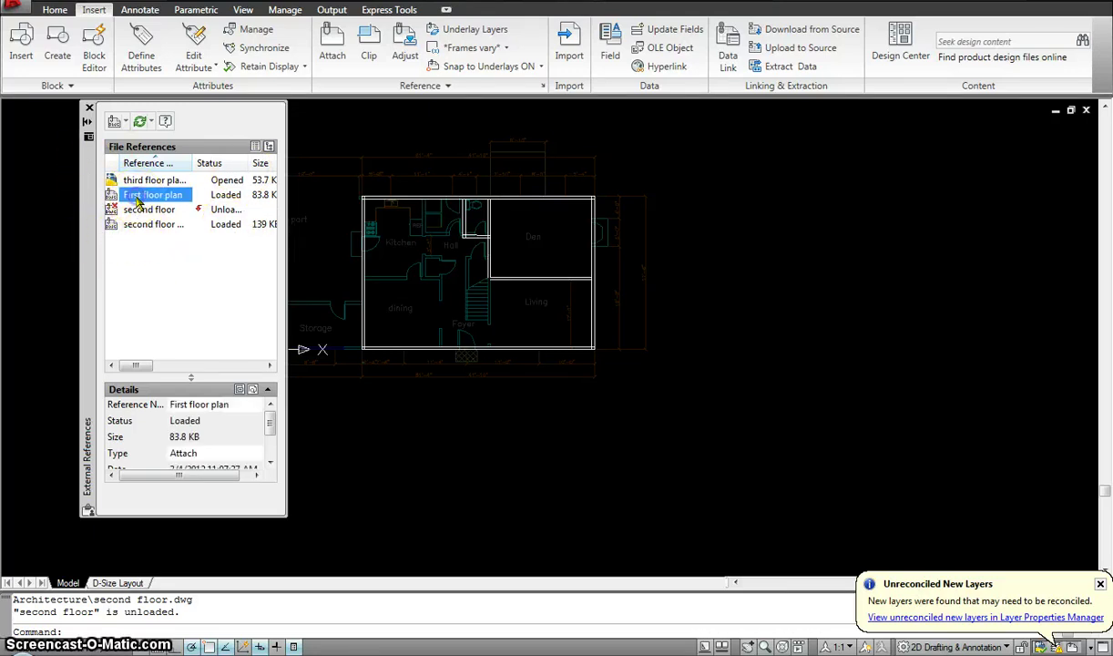
right_click(137, 201)
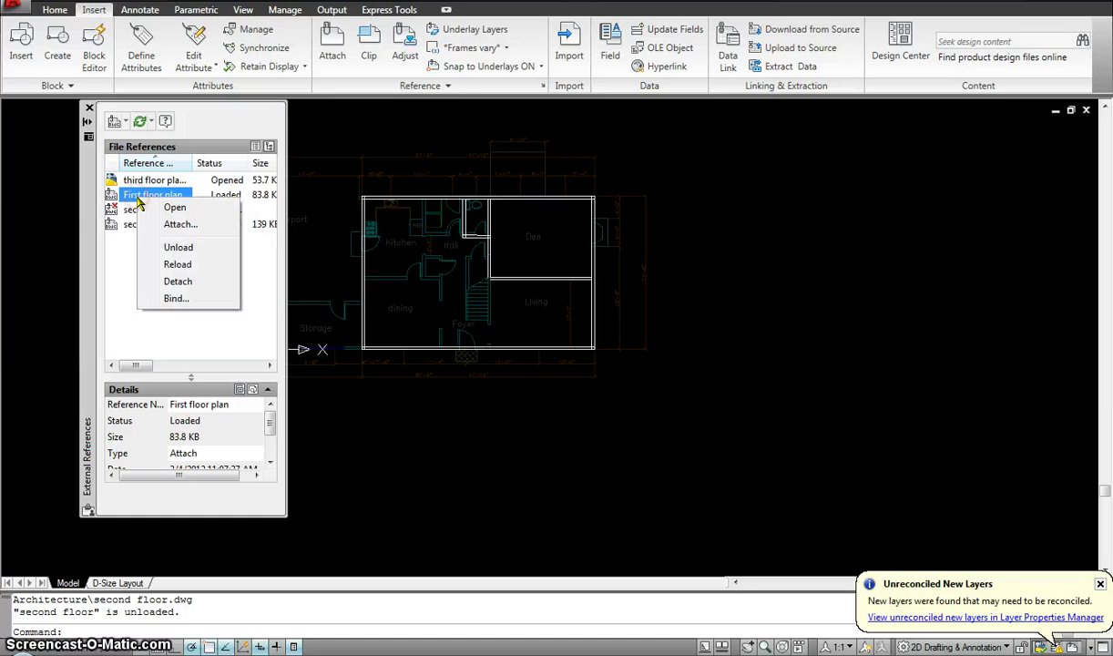
click(181, 282)
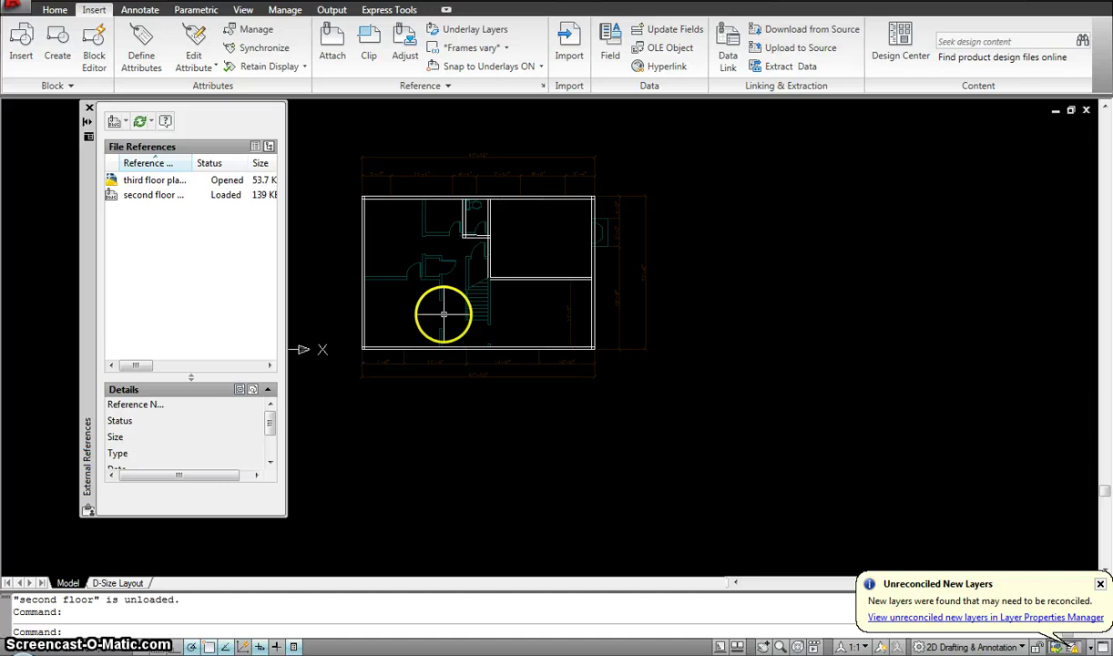
- Re-attach First floor plan via Attach DWG at insertion point 0,0,0
click(114, 123)
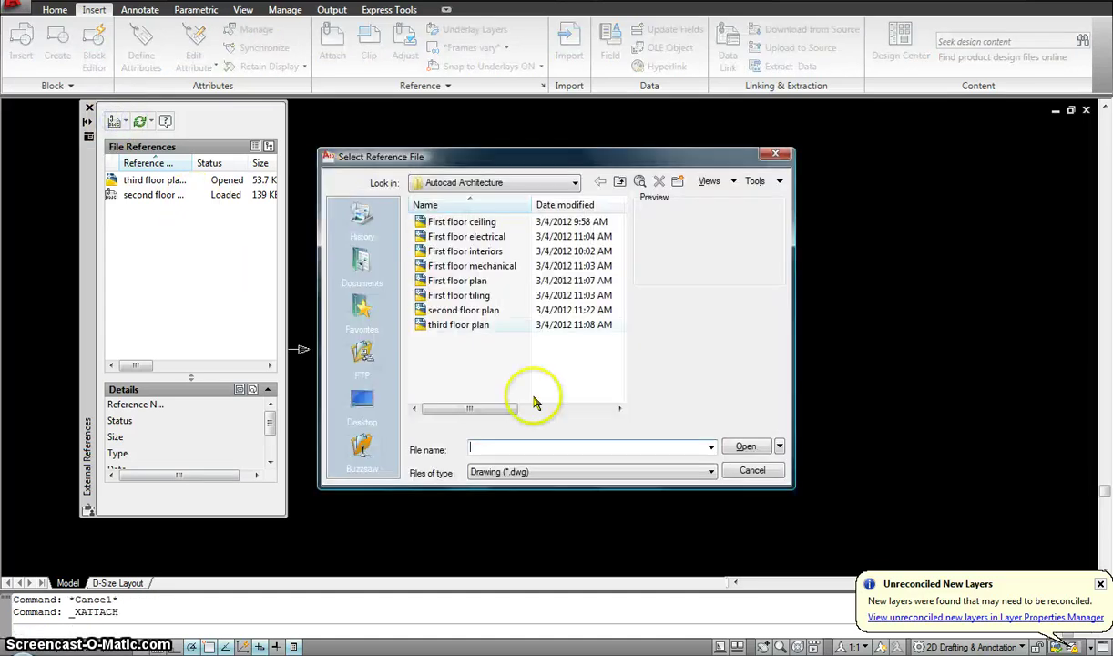
click(448, 285)
click(746, 446)
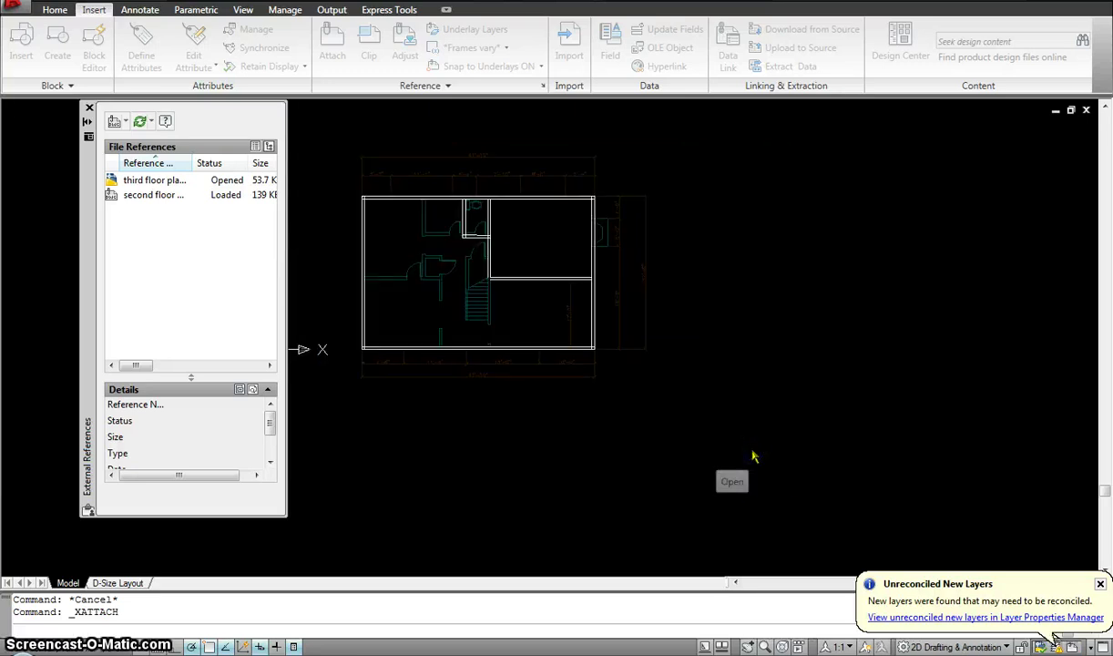
click(609, 473)
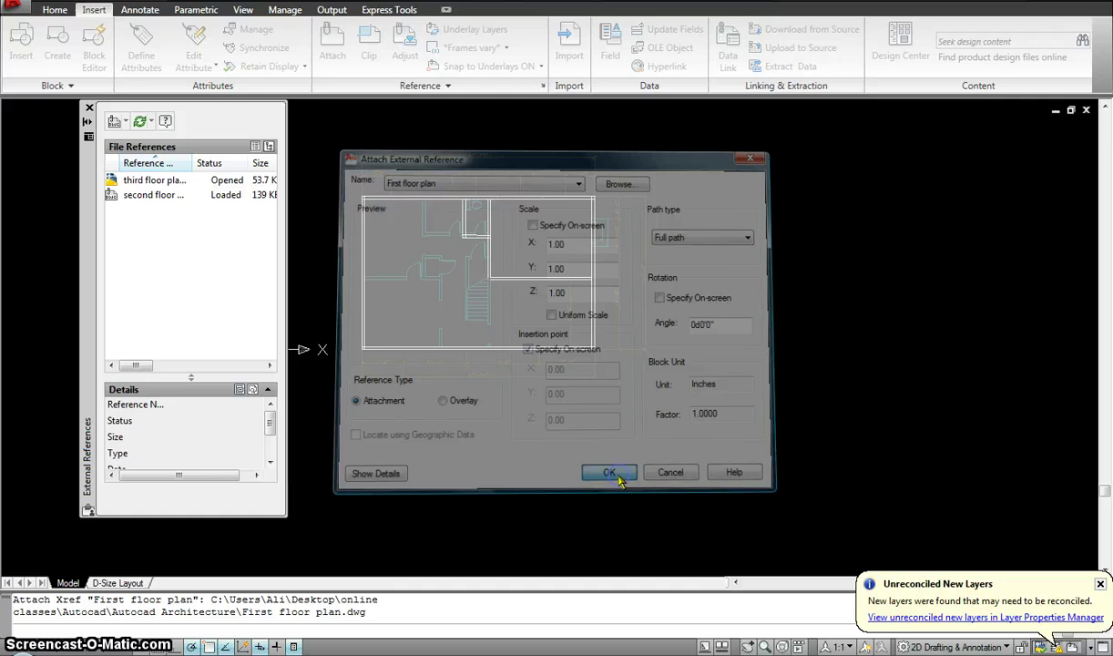
text(0,0,)
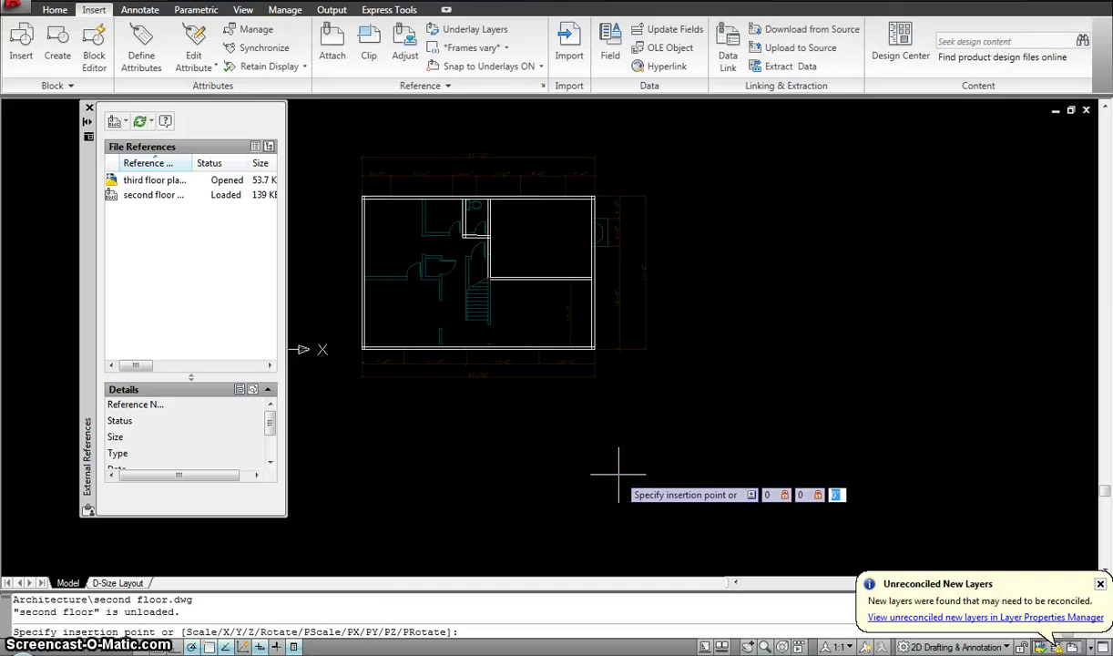
key(Return)
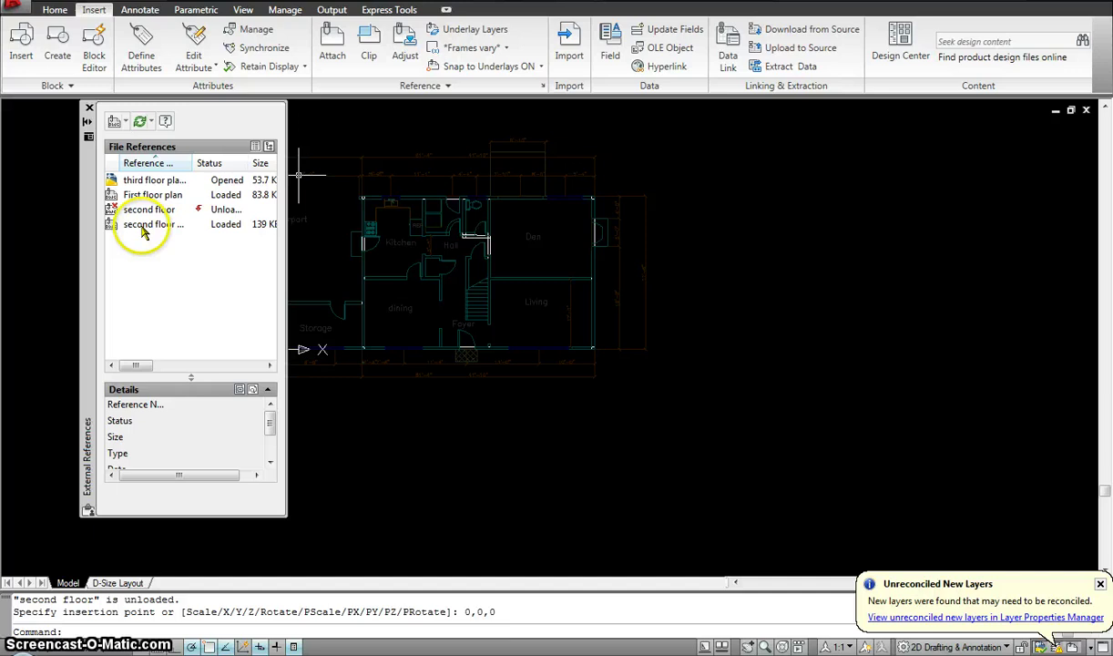
- Dismiss the First floor plan's palette menu, then select the xref in the drawing for Quick Properties
click(148, 196)
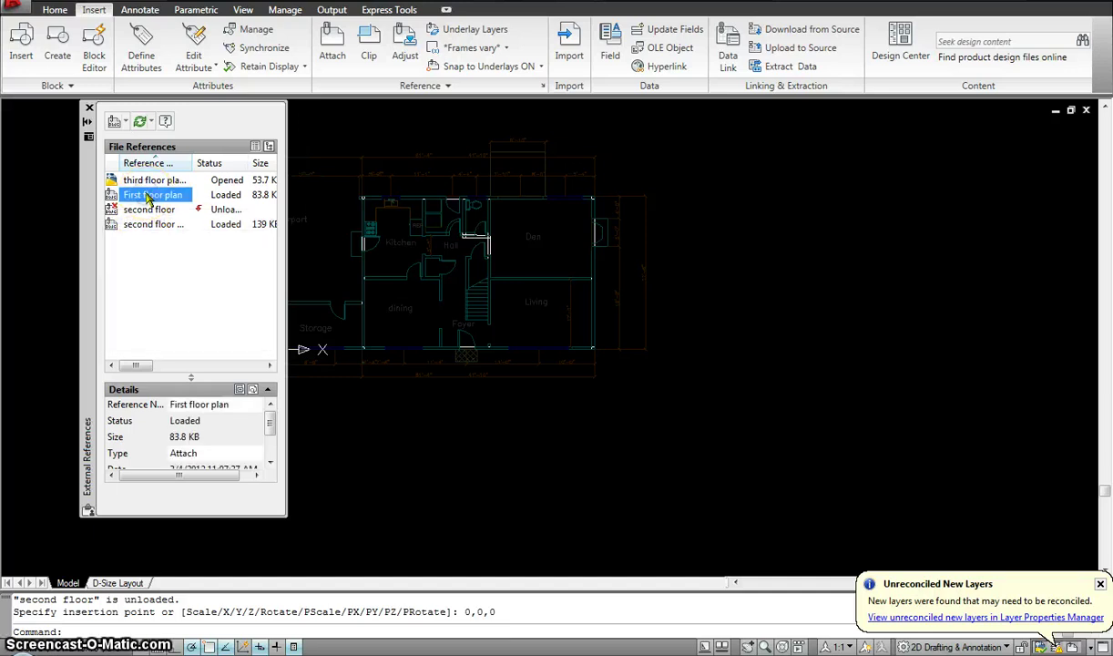
right_click(149, 196)
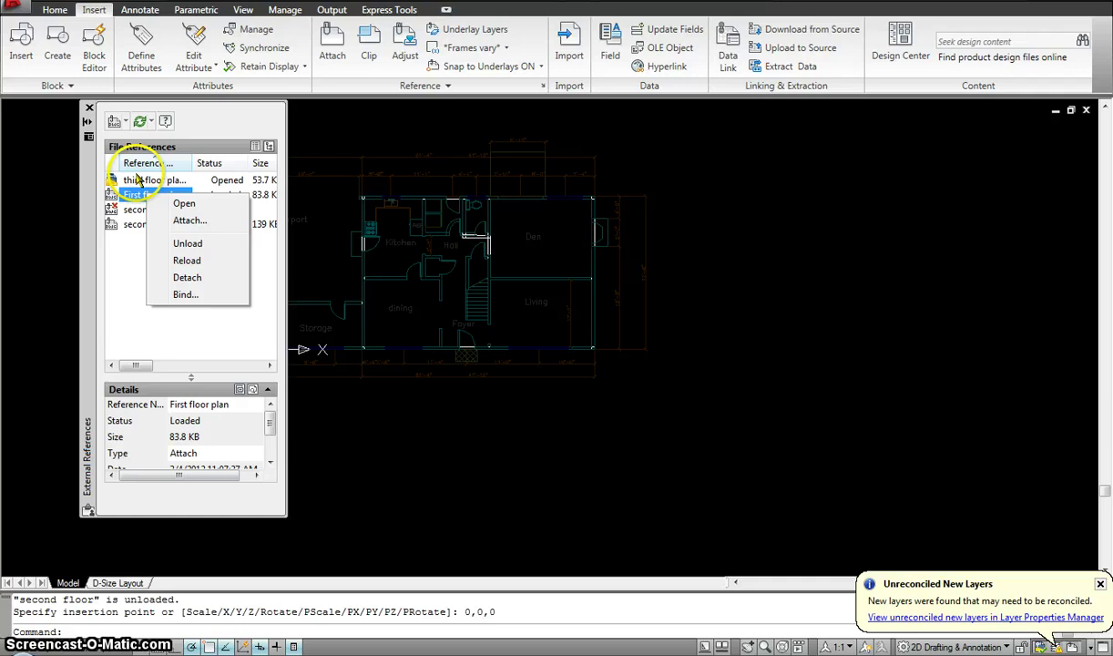
click(134, 298)
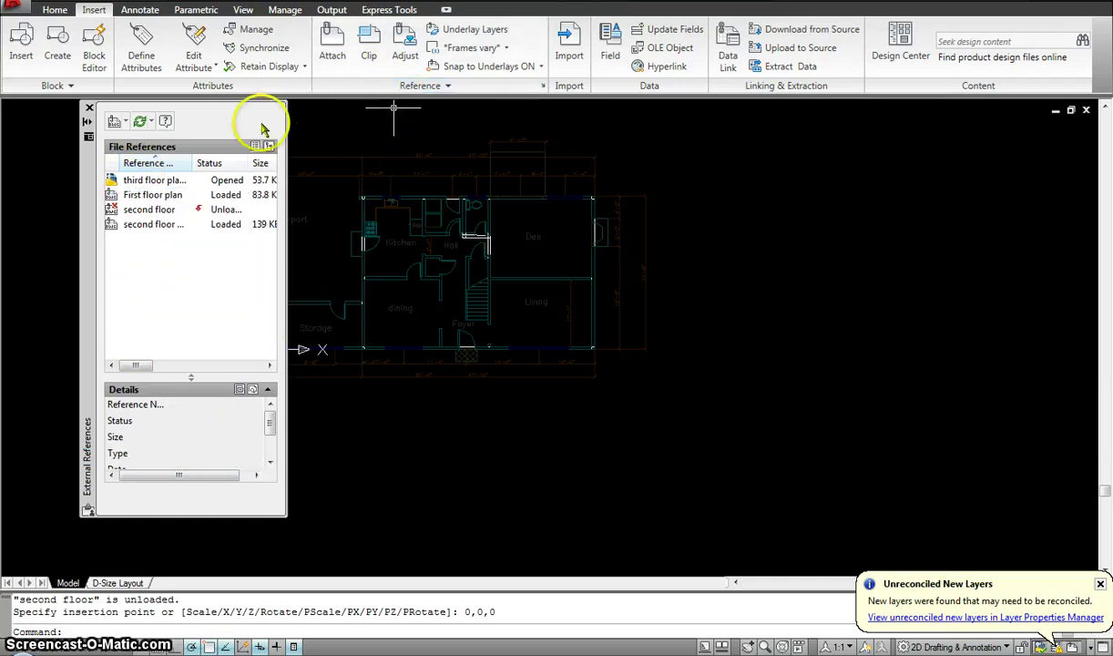
click(324, 307)
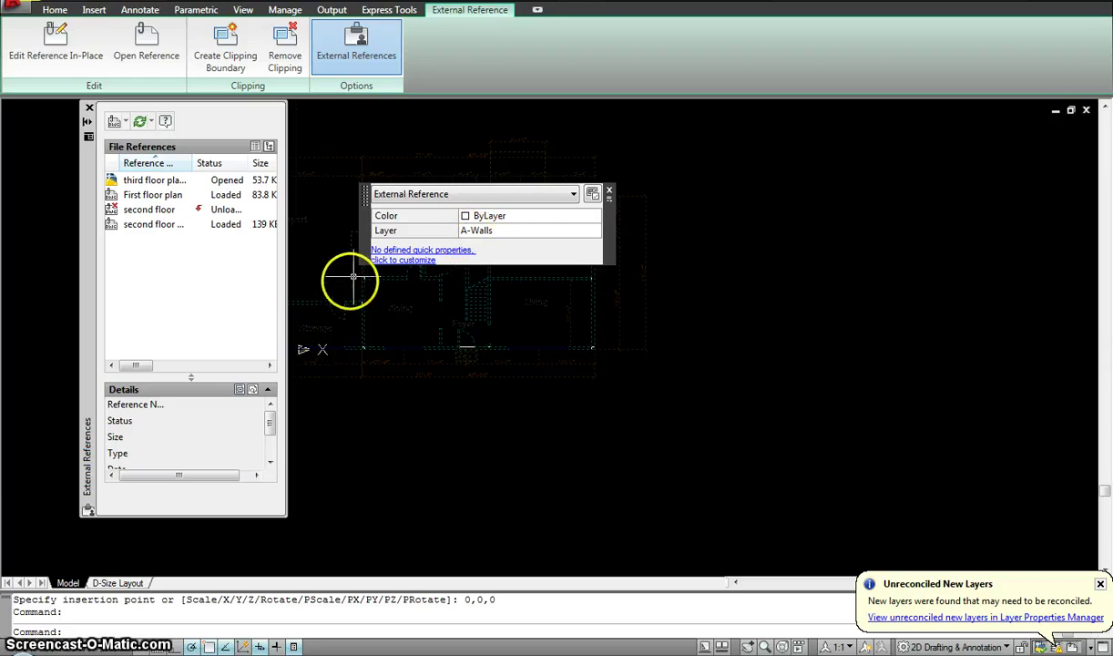
- Close Quick Properties, then reselect the floor-plan xref to reach its clipping tools
click(609, 189)
middle_drag(677, 320, 714, 325)
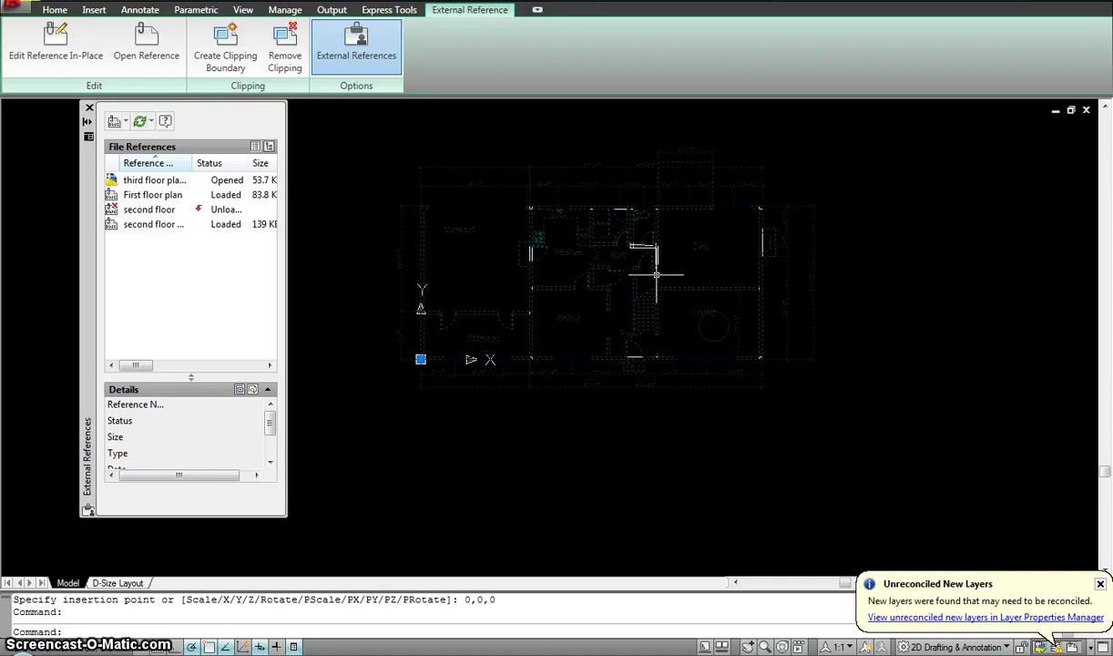
key(Escape)
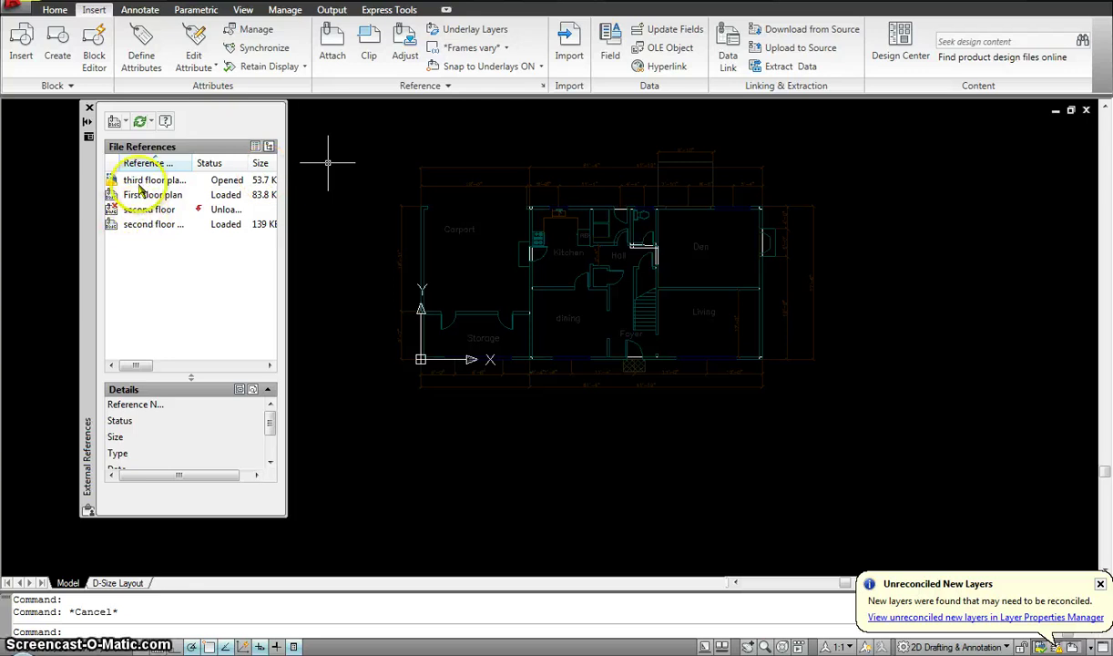
mouse_move(139, 201)
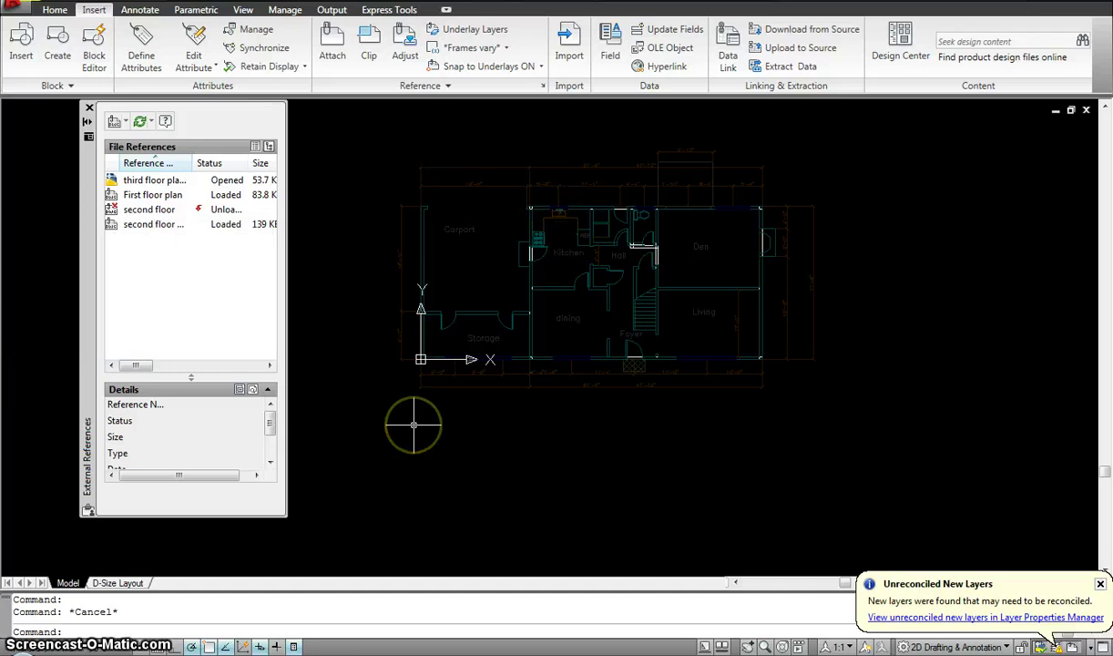
click(421, 218)
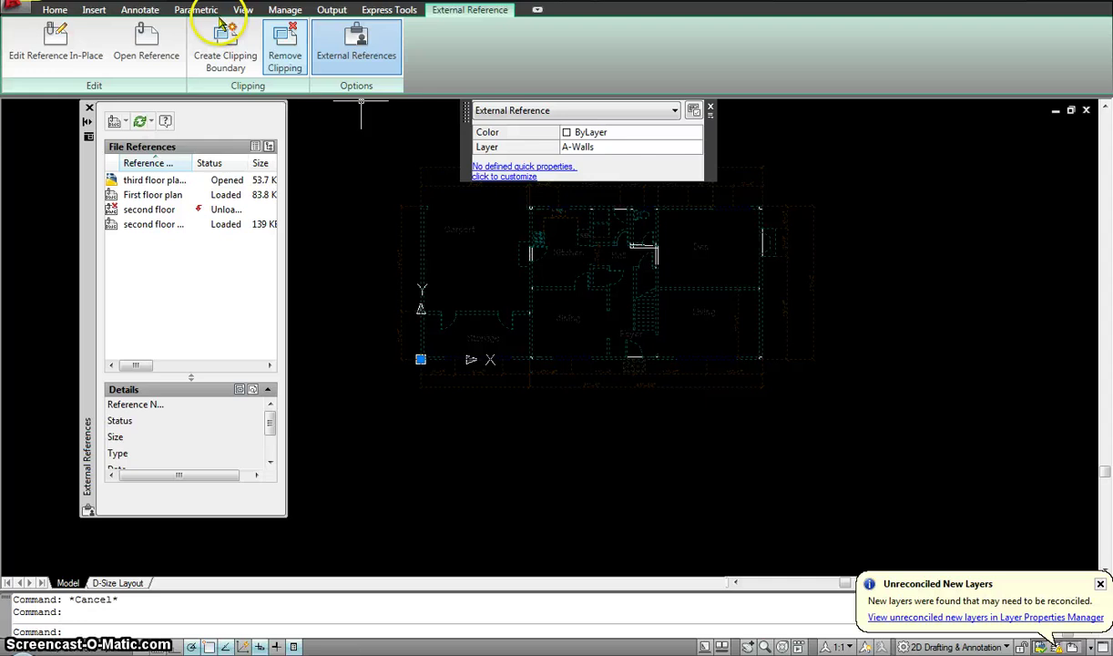
click(225, 41)
- Clip the floor-plan xref with a rectangular boundary drawn between two corners
click(497, 173)
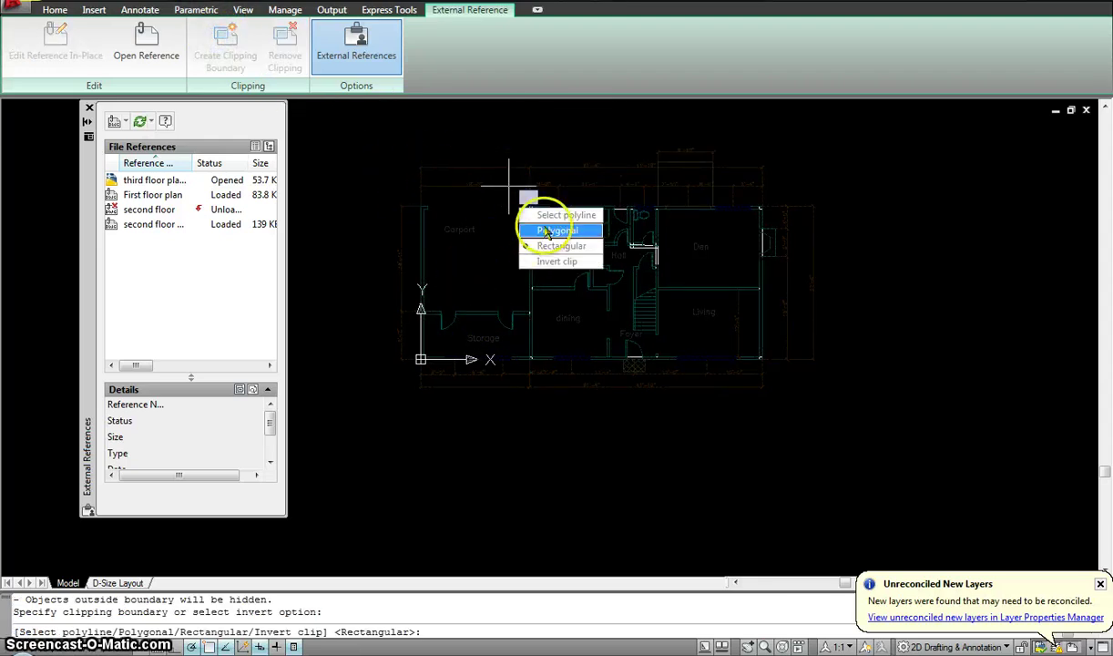
click(558, 246)
click(378, 159)
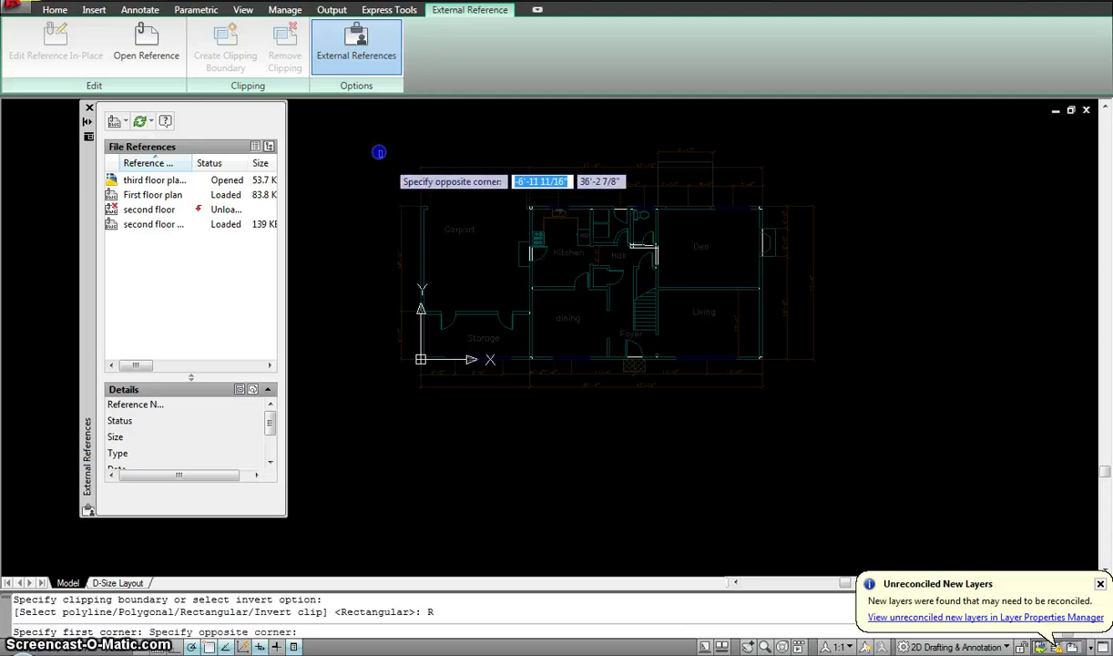
click(602, 447)
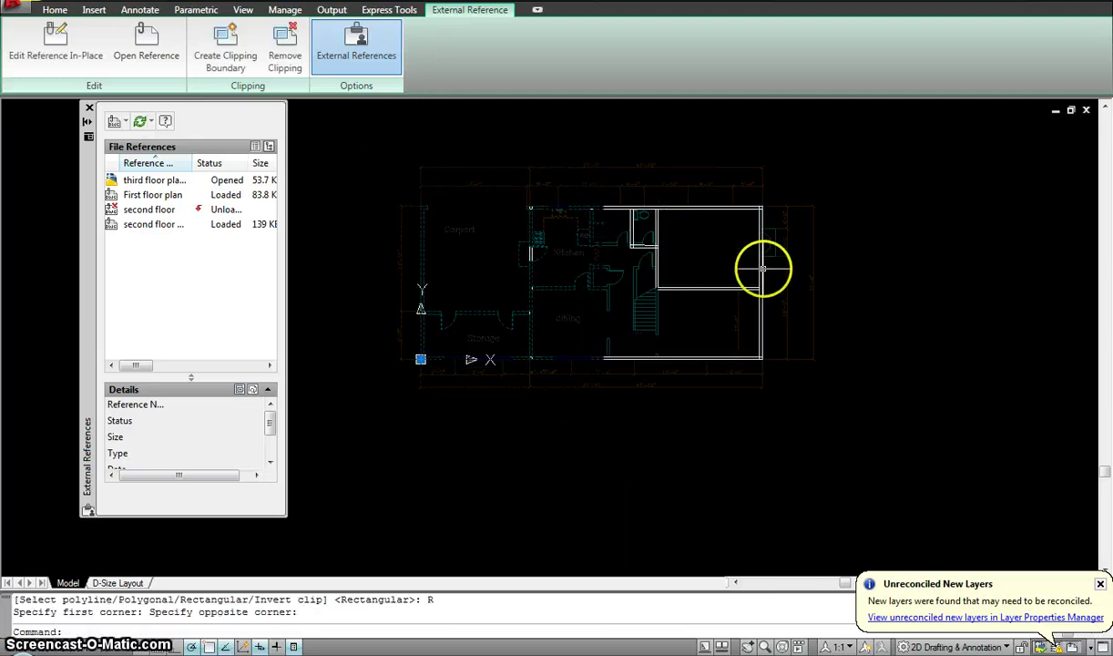
- Undo the rectangular clip to restore the full plan, then reselect the xref
mouse_move(763, 268)
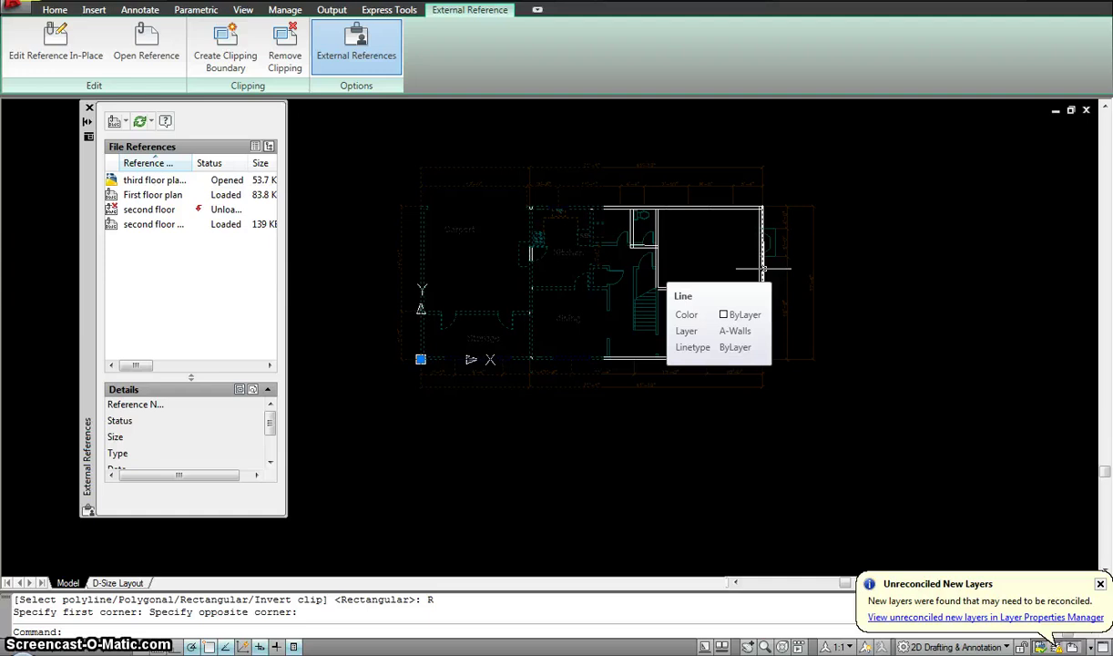
click(763, 268)
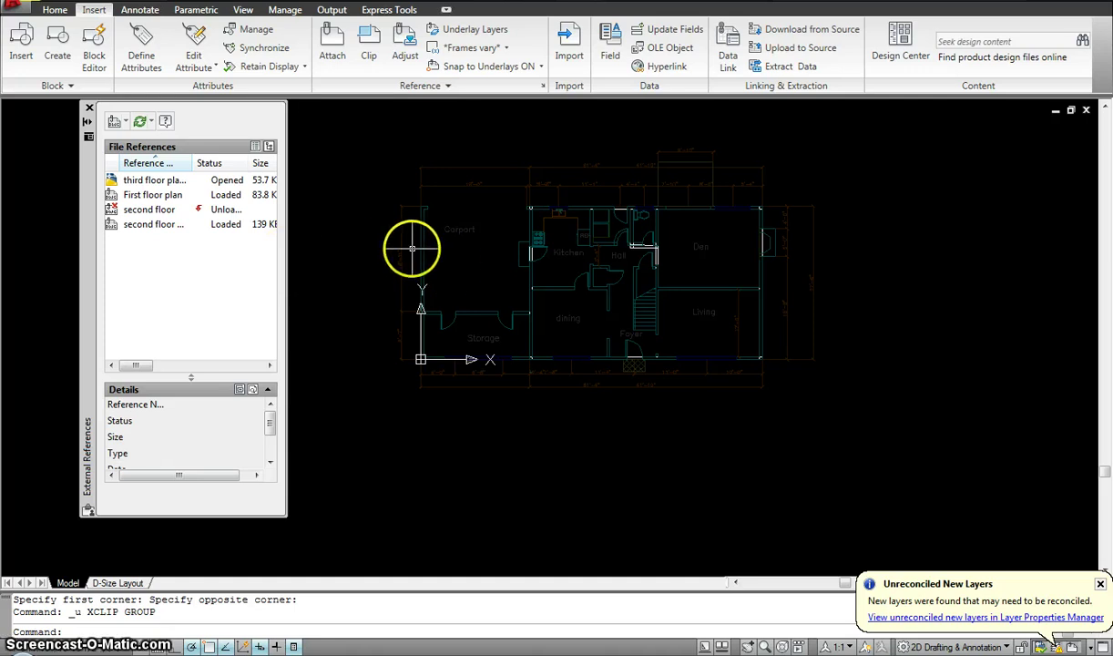
mouse_move(421, 244)
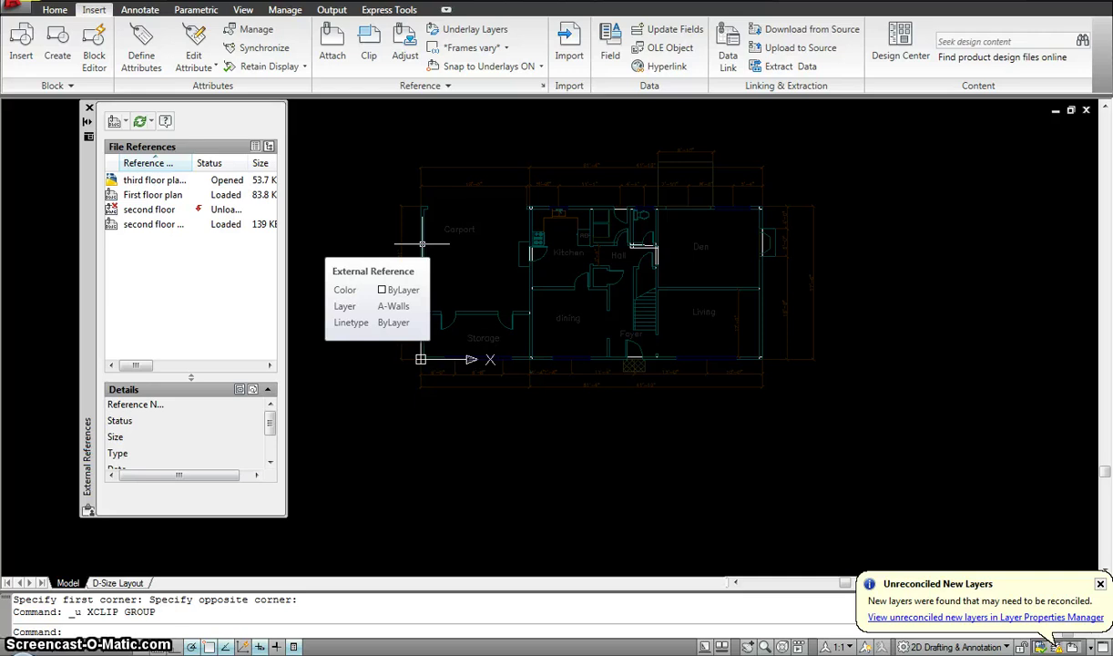
click(422, 244)
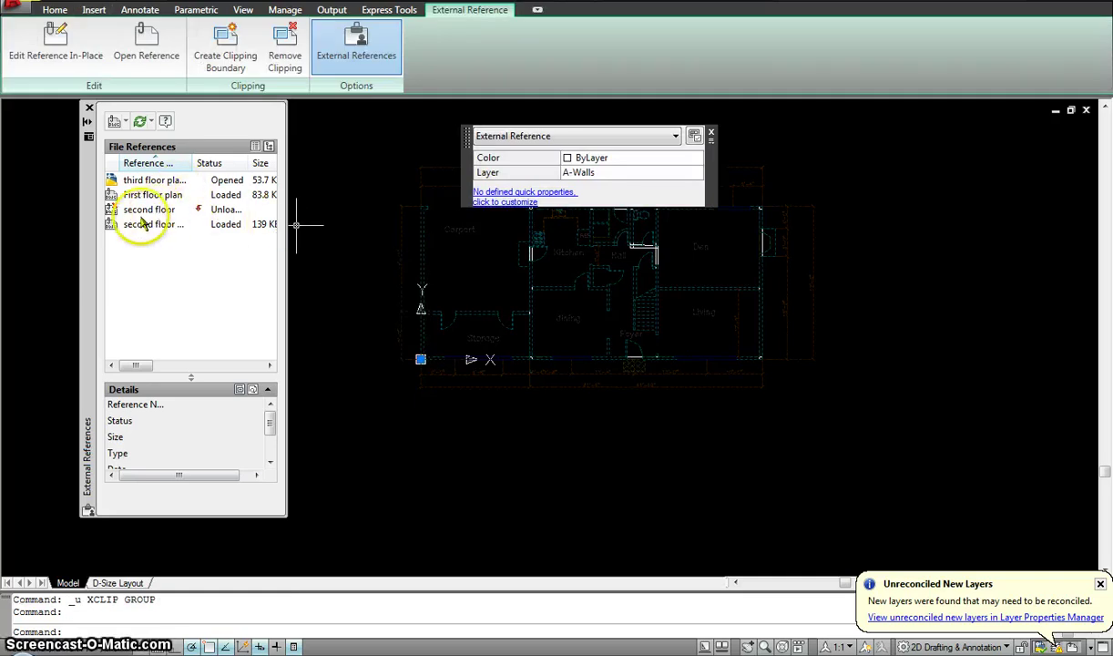
- Unload the First floor plan and second floor plan xrefs in External References
right_click(146, 196)
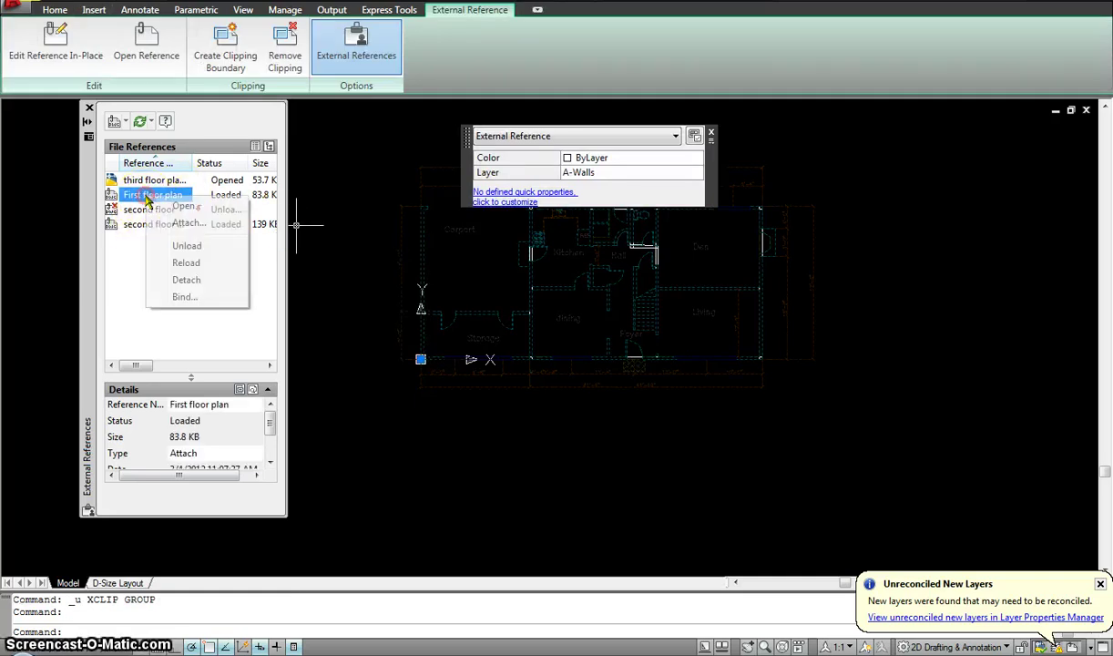
click(183, 248)
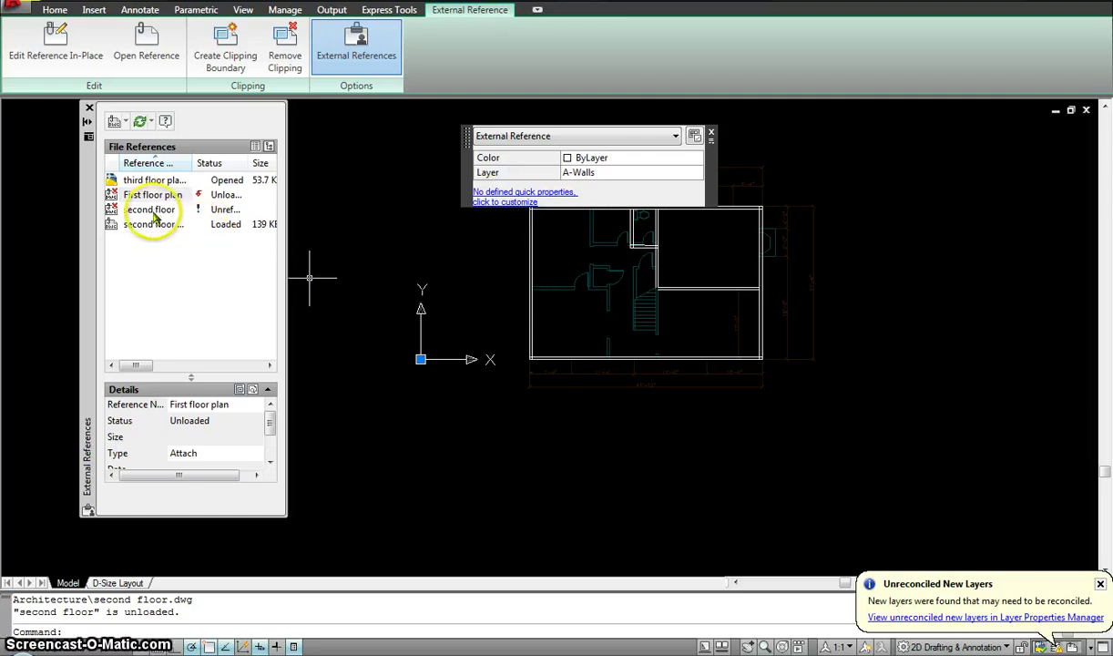
click(151, 224)
right_click(152, 225)
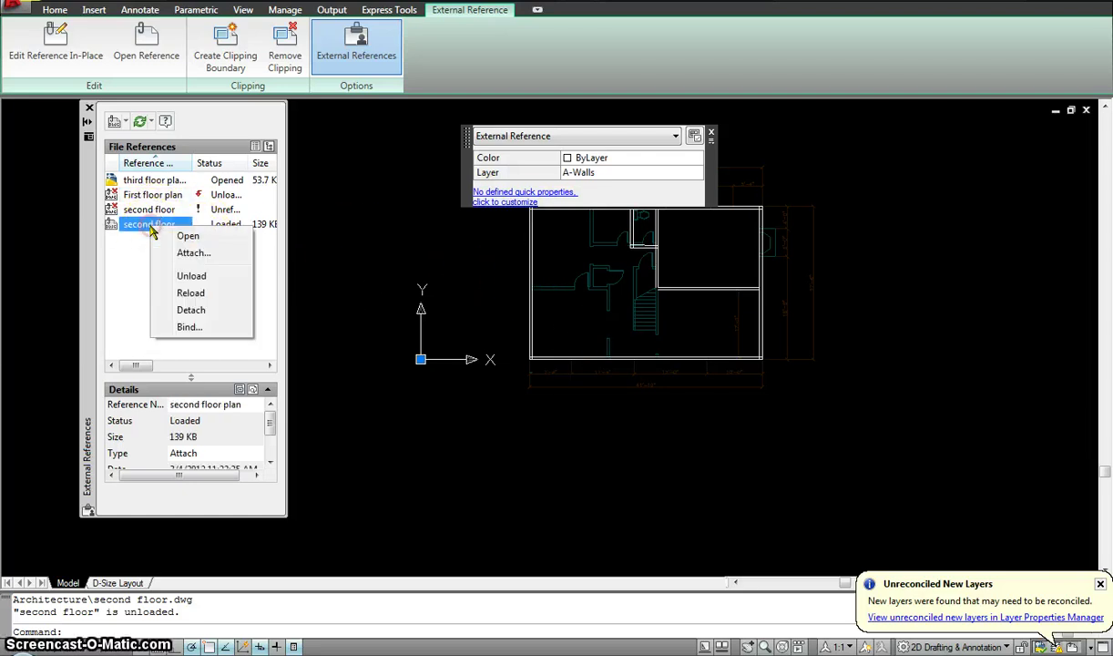
click(188, 278)
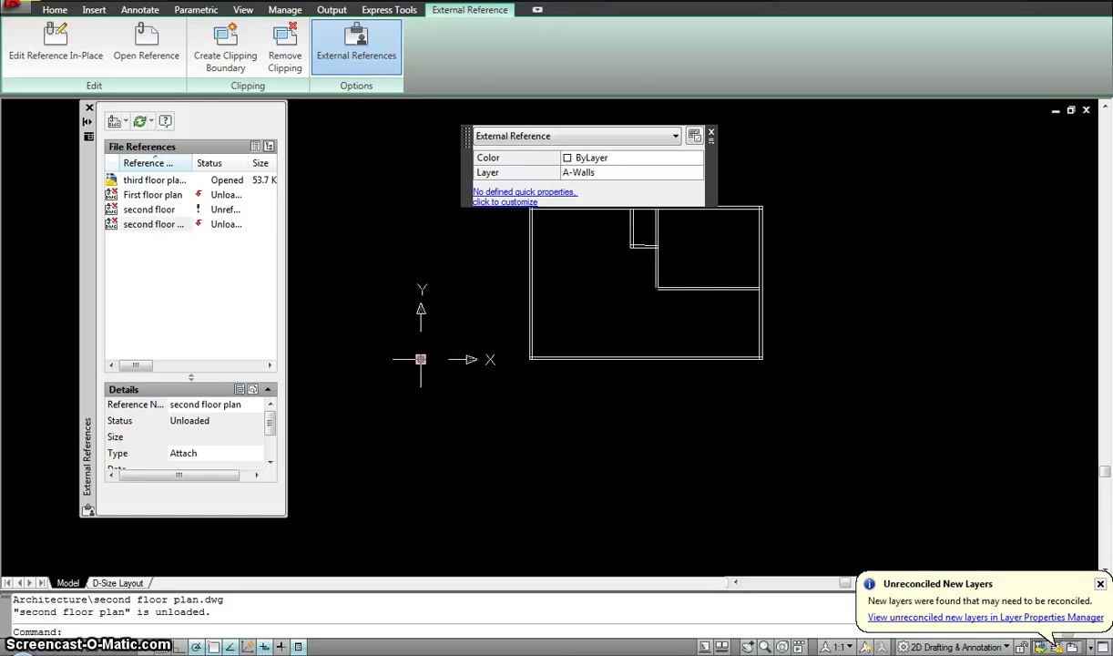
click(639, 273)
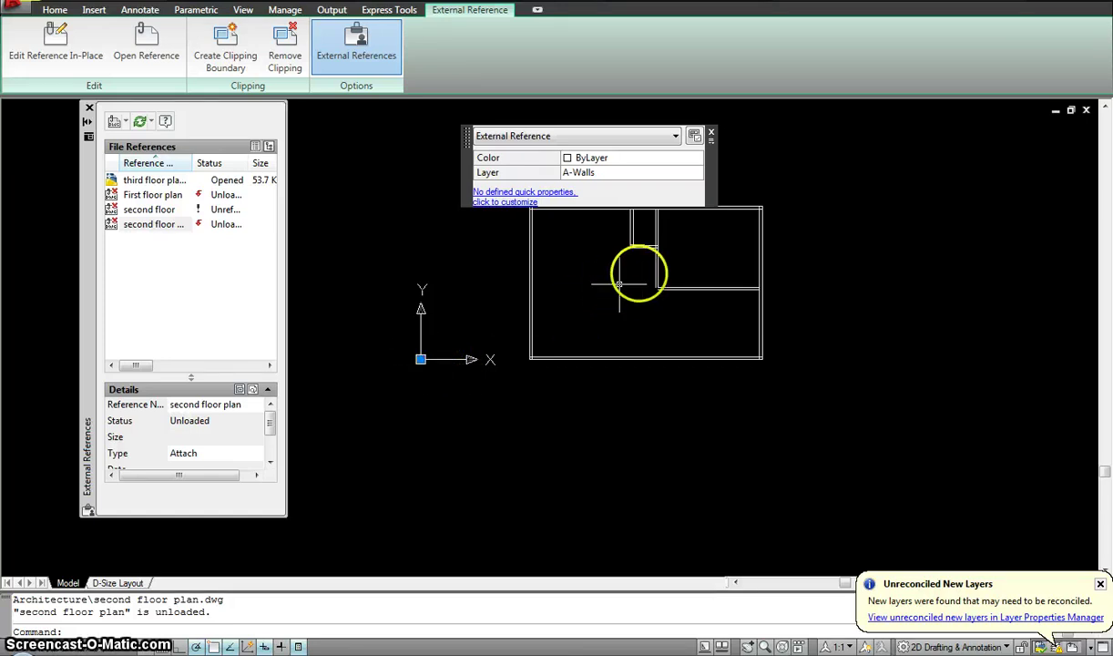
- Cancel any active command and reopen the External References palette with XR
click(424, 243)
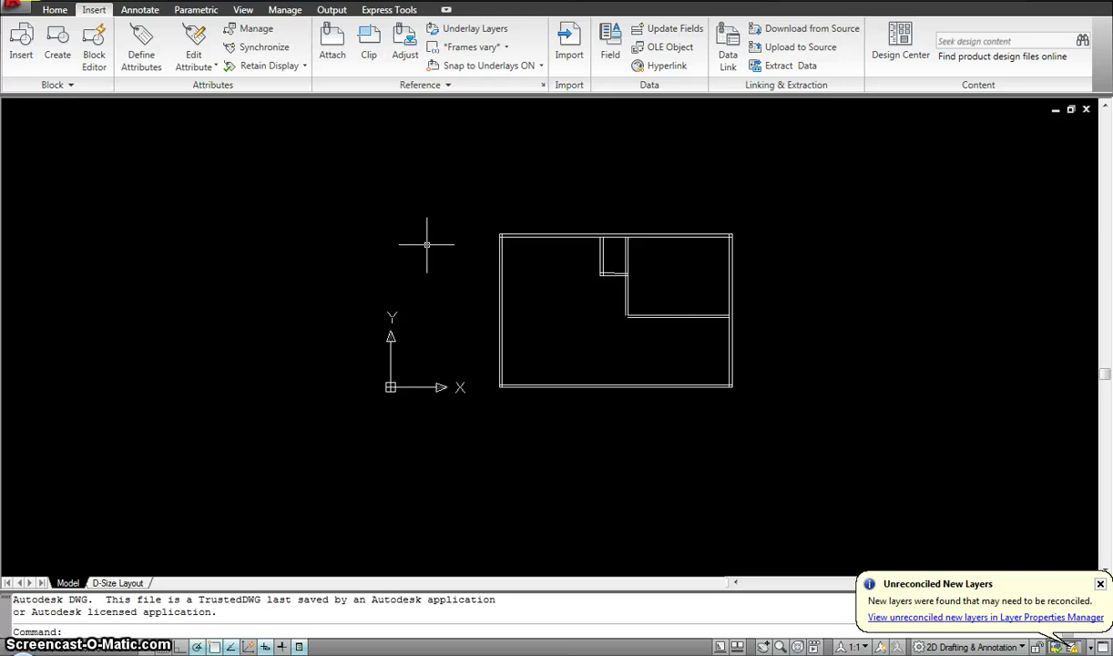
mouse_move(529, 235)
mouse_down()
mouse_move(581, 233)
mouse_move(549, 240)
mouse_move(430, 137)
mouse_move(415, 144)
mouse_up()
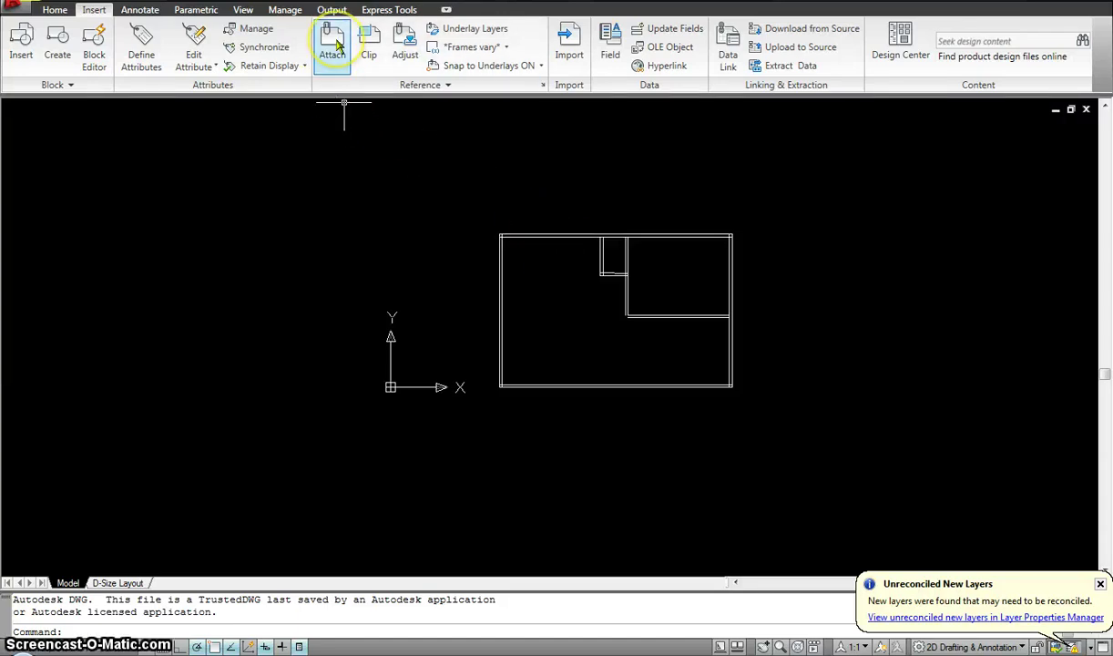
key(Escape)
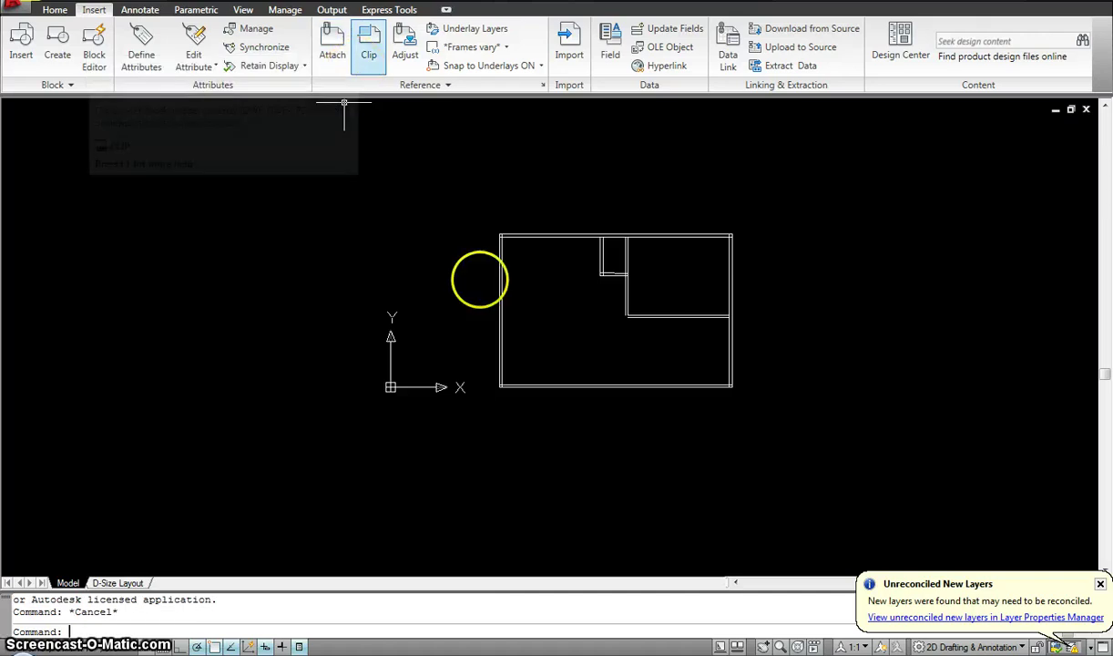
key(Escape)
text(xr)
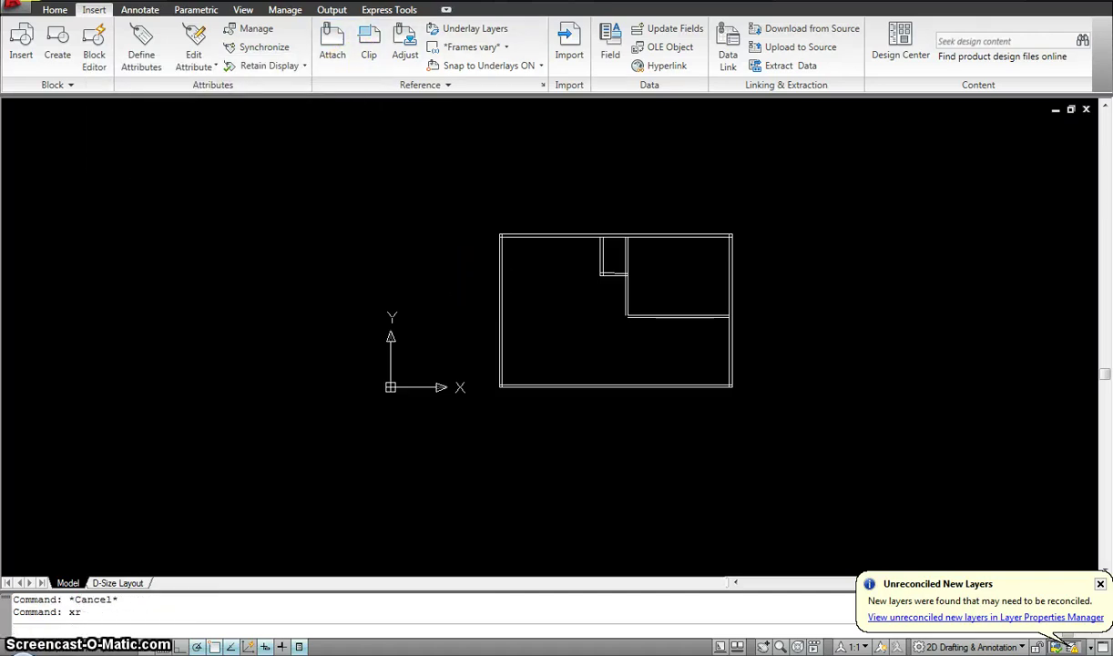
key(Return)
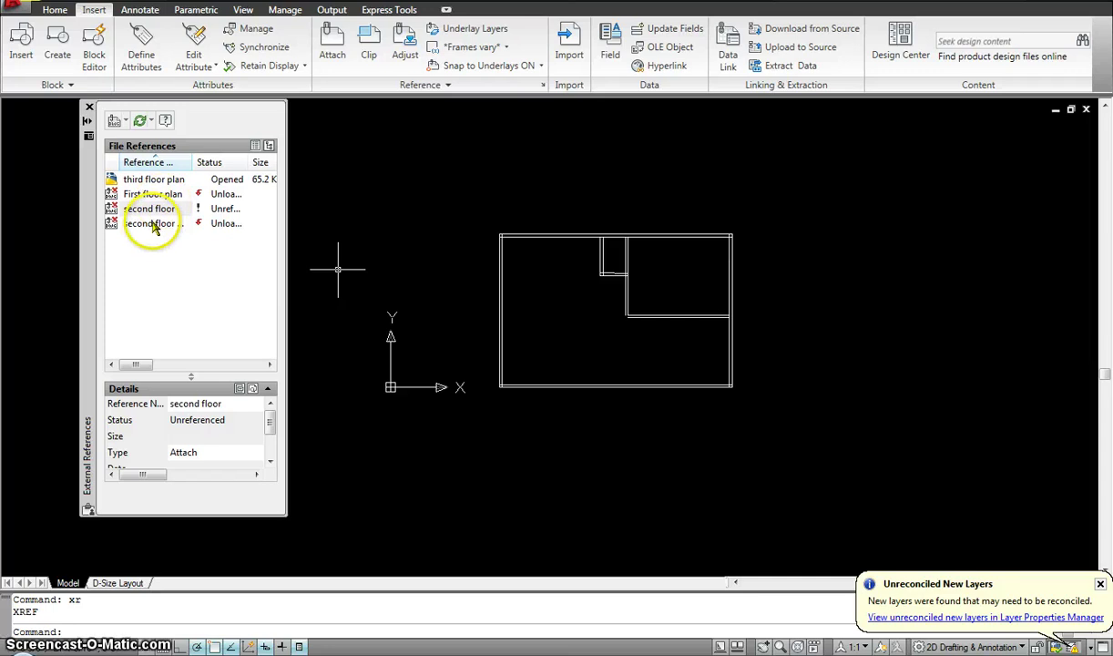
- Reload the second floor plan and First floor plan xrefs
right_click(153, 227)
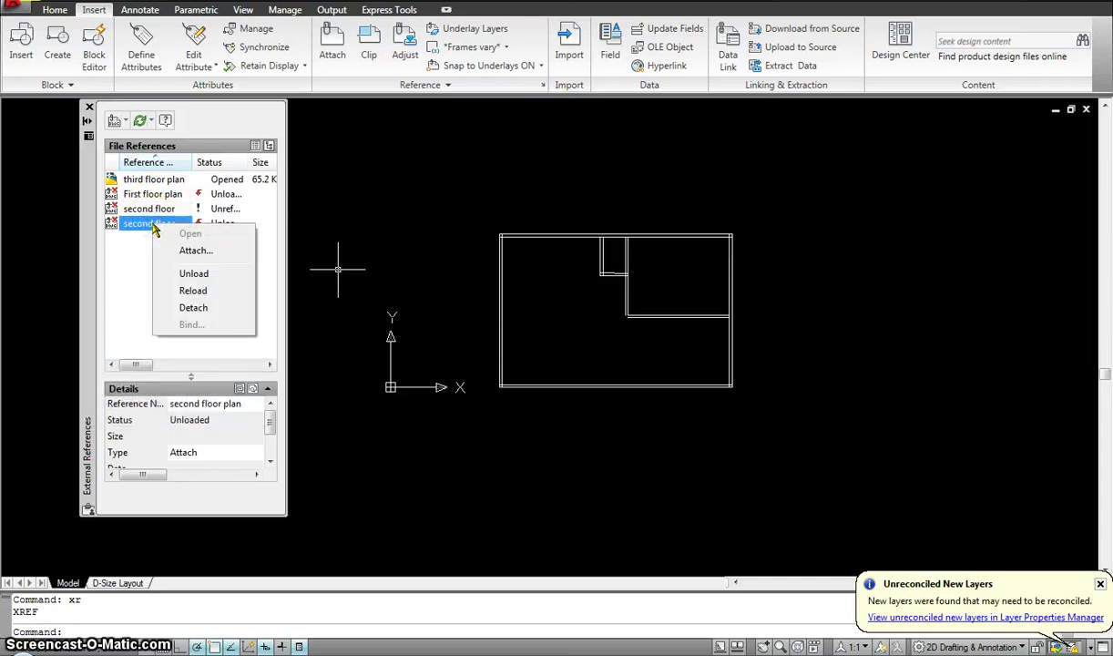
click(195, 290)
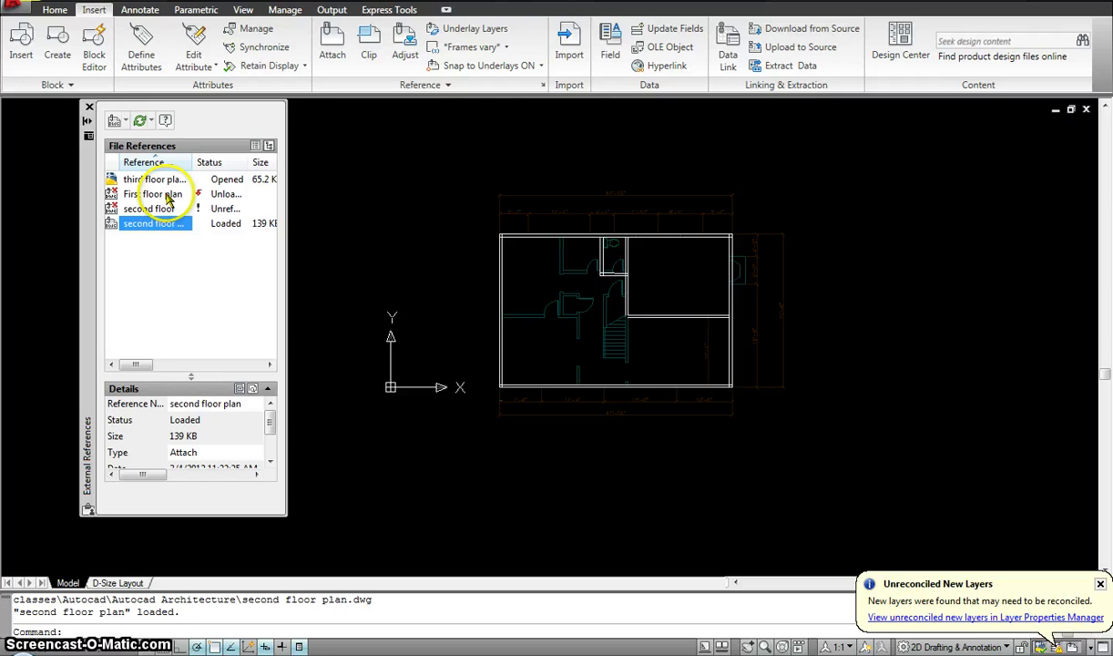
right_click(167, 195)
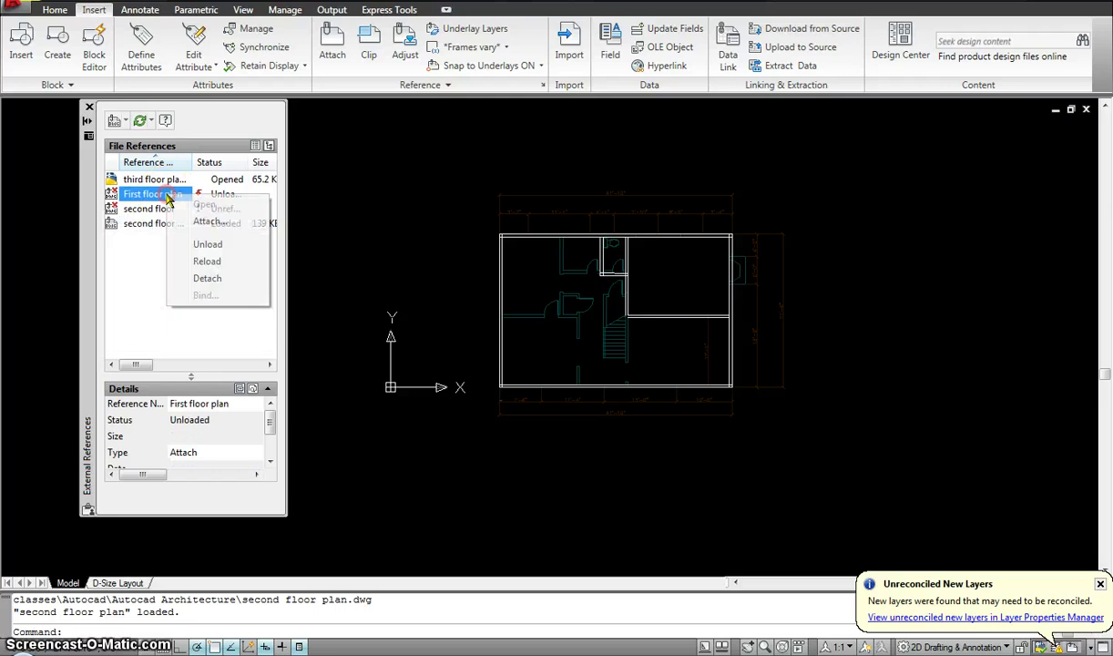
click(206, 262)
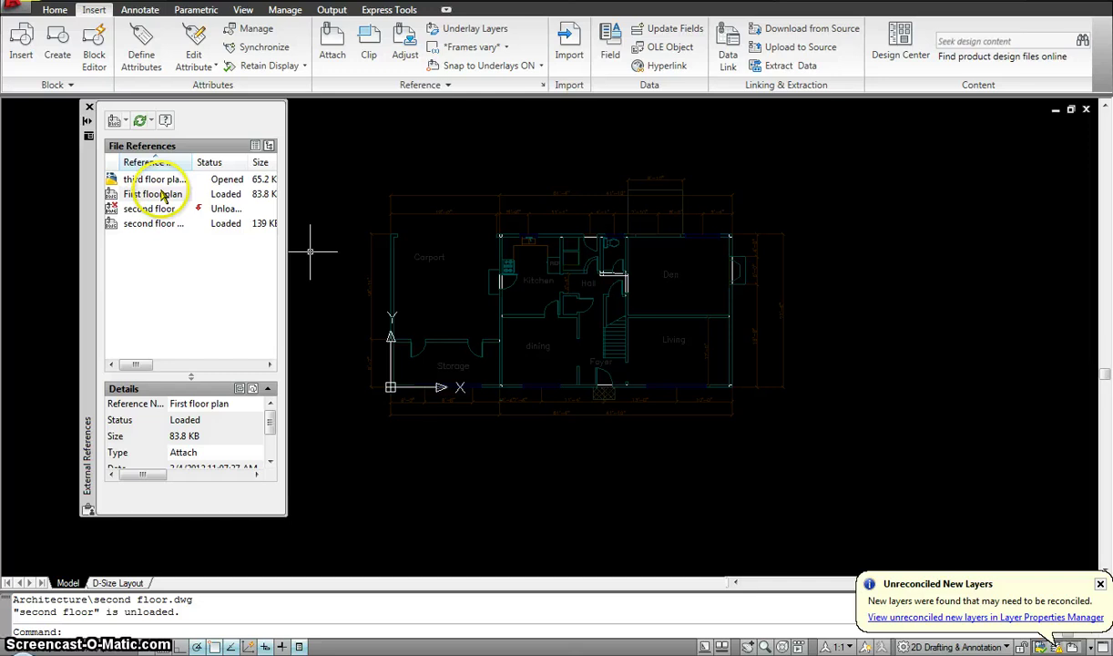
mouse_move(162, 211)
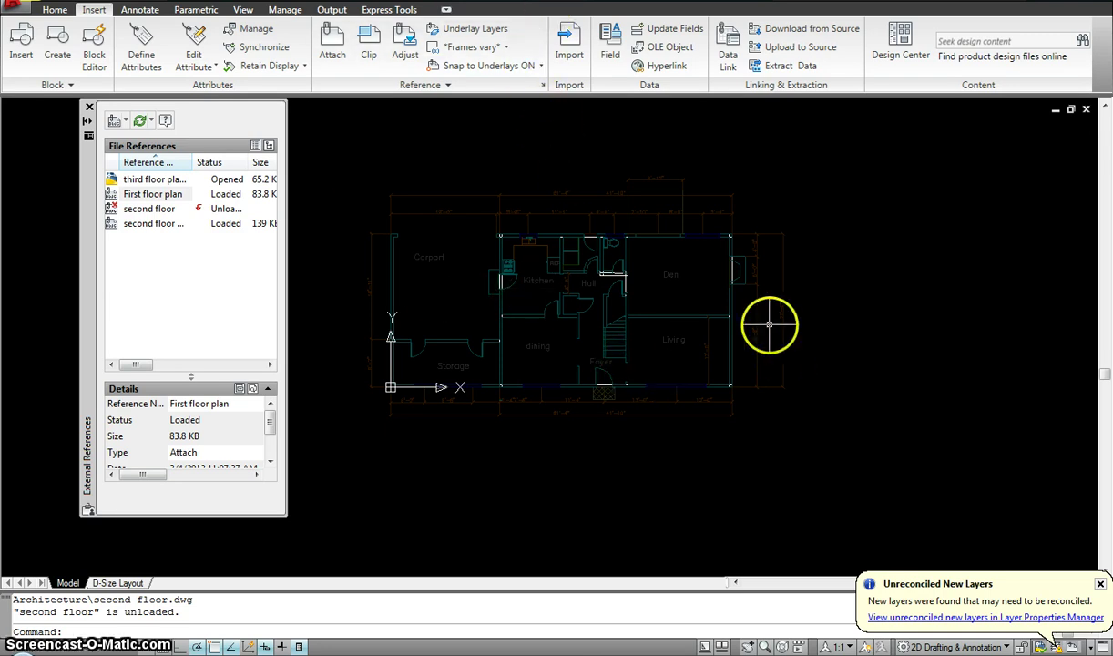
- Unload the First floor plan and second floor plan xrefs once more
right_click(146, 200)
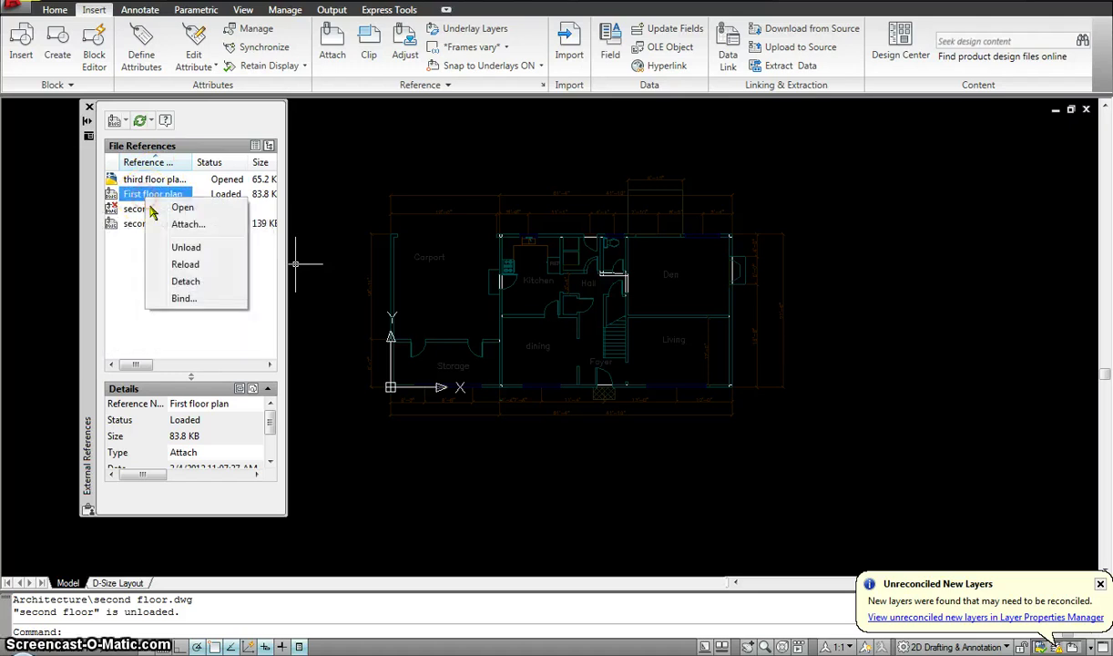
click(192, 250)
right_click(155, 224)
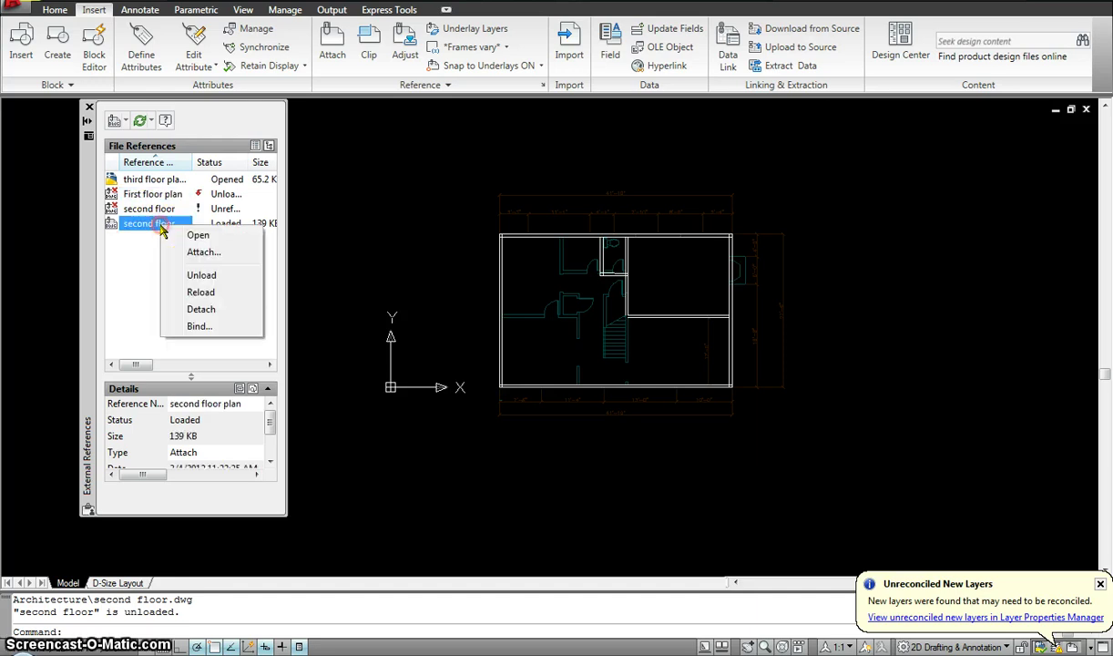
click(201, 278)
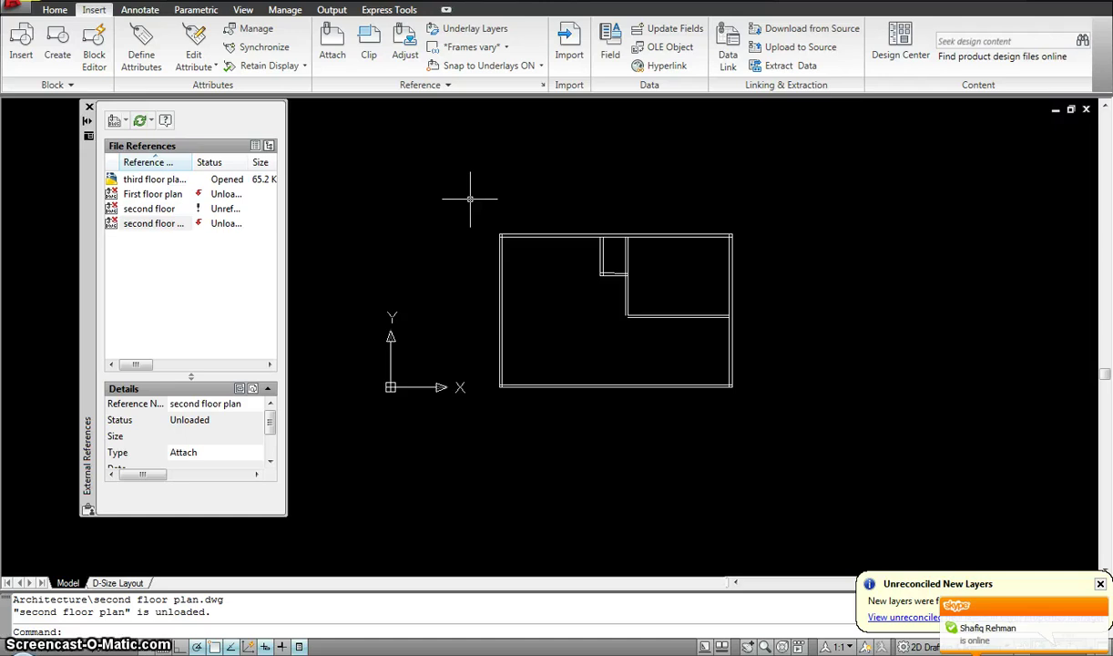
click(515, 149)
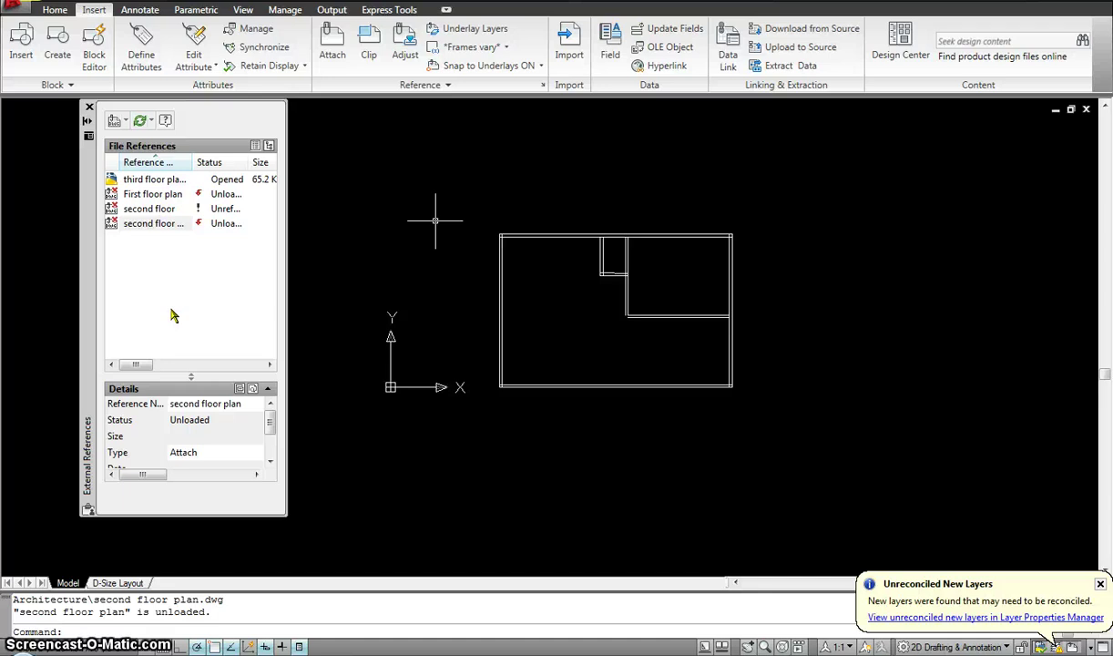
click(417, 269)
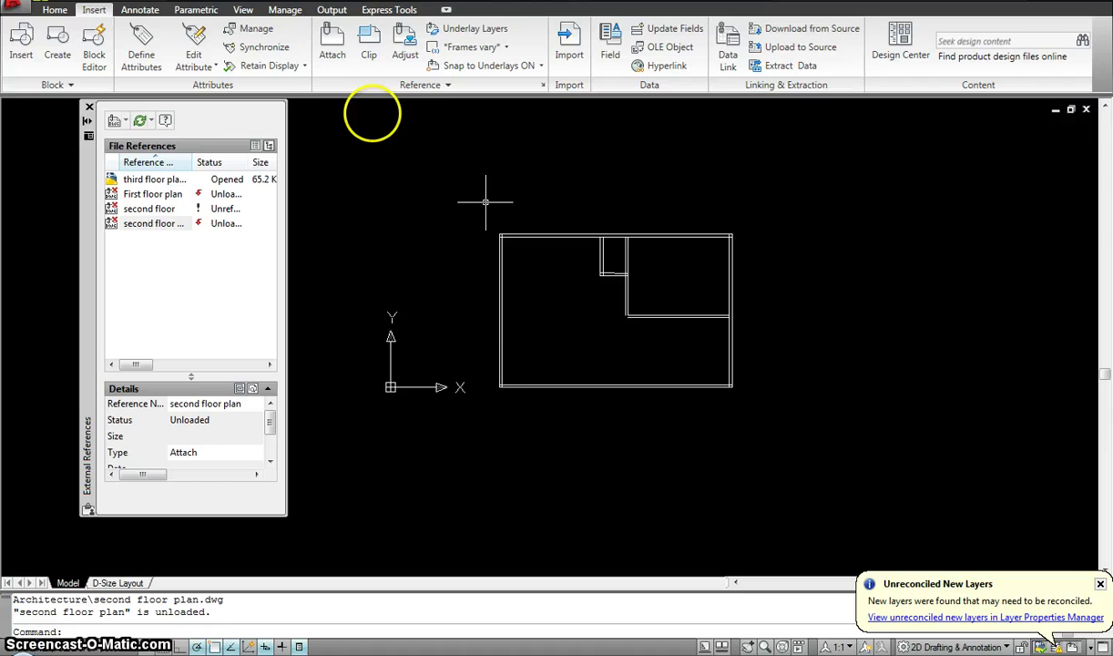
click(22, 11)
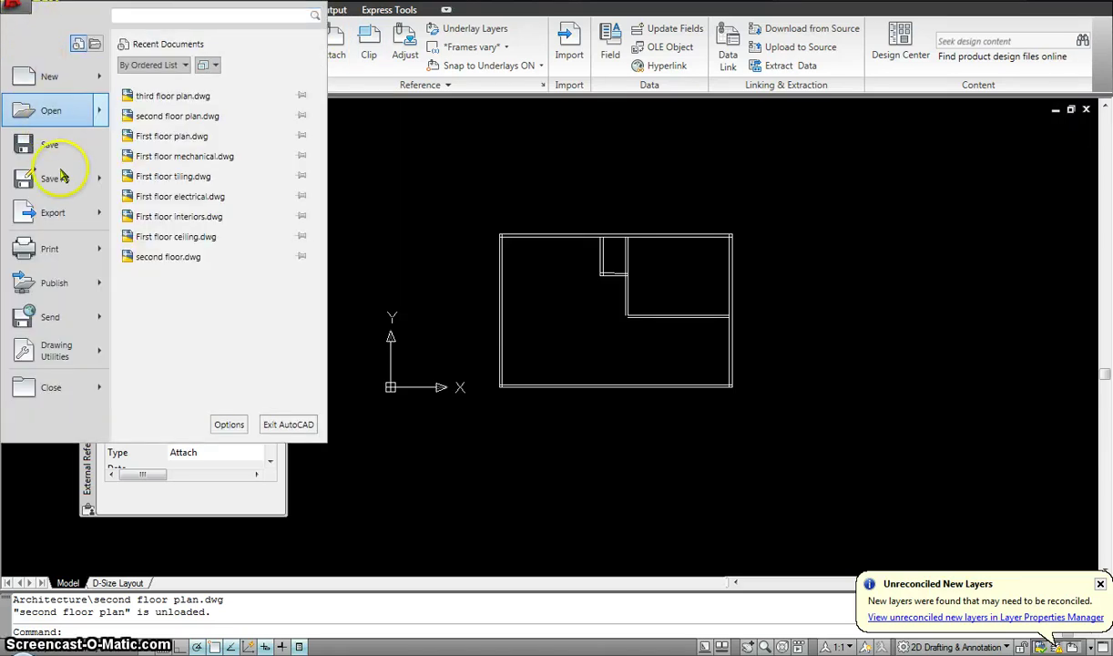
mouse_move(67, 326)
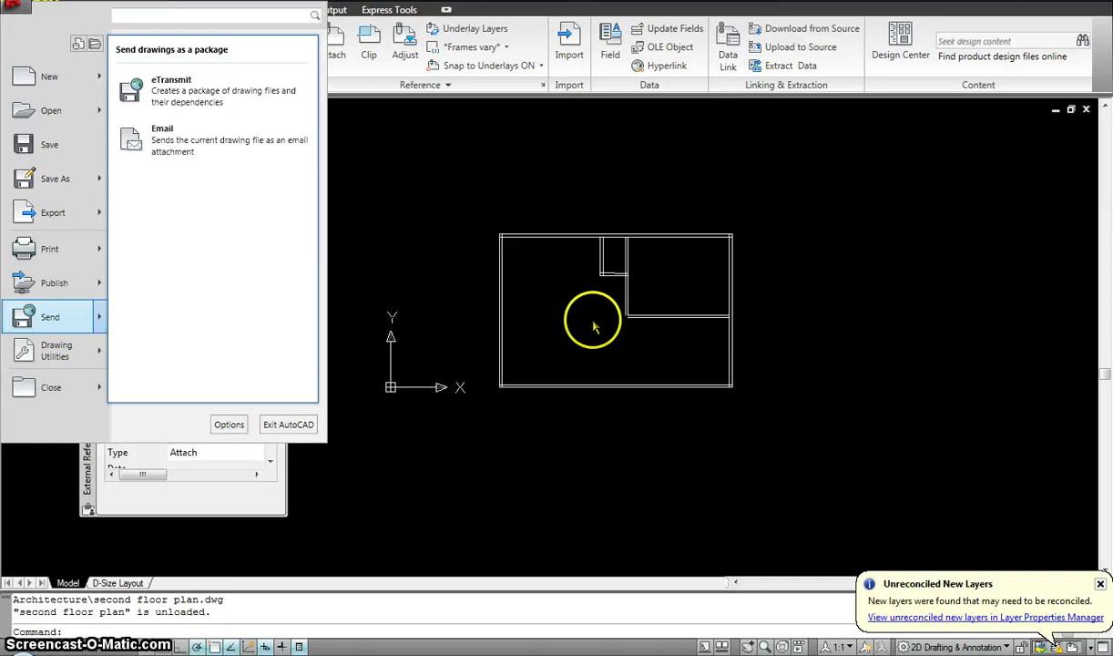
click(210, 497)
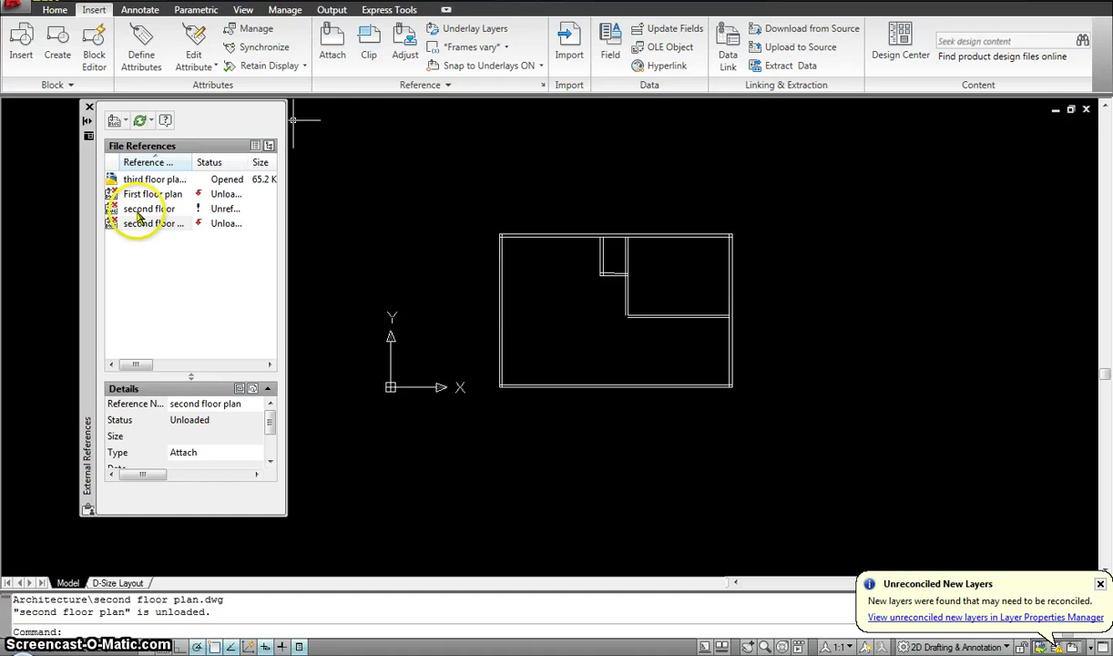
click(22, 9)
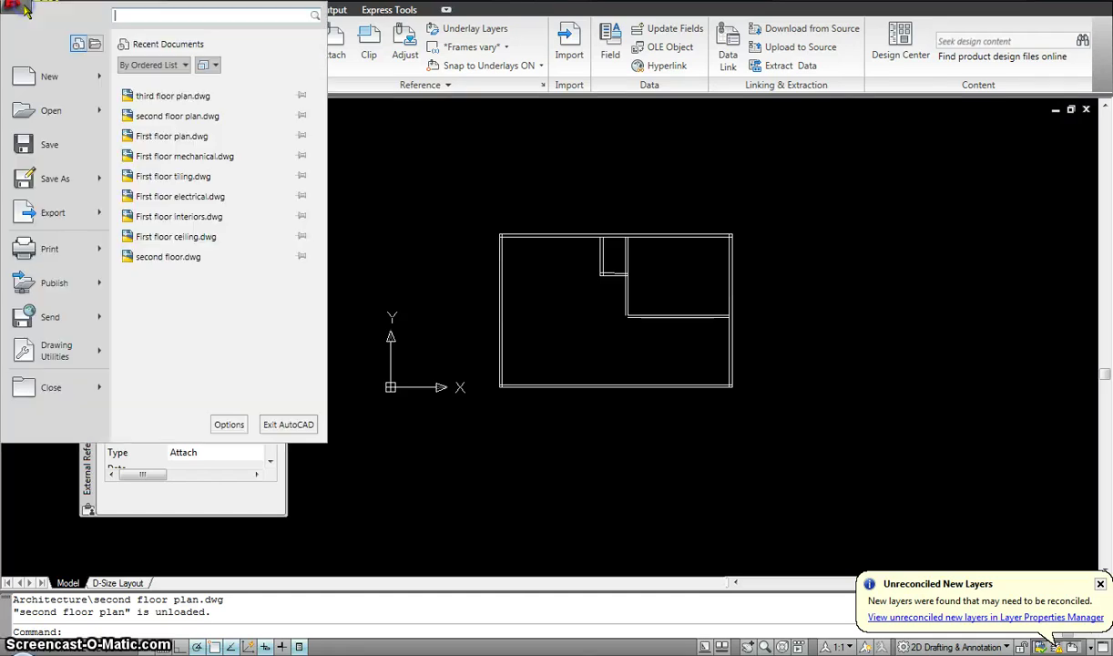
click(68, 326)
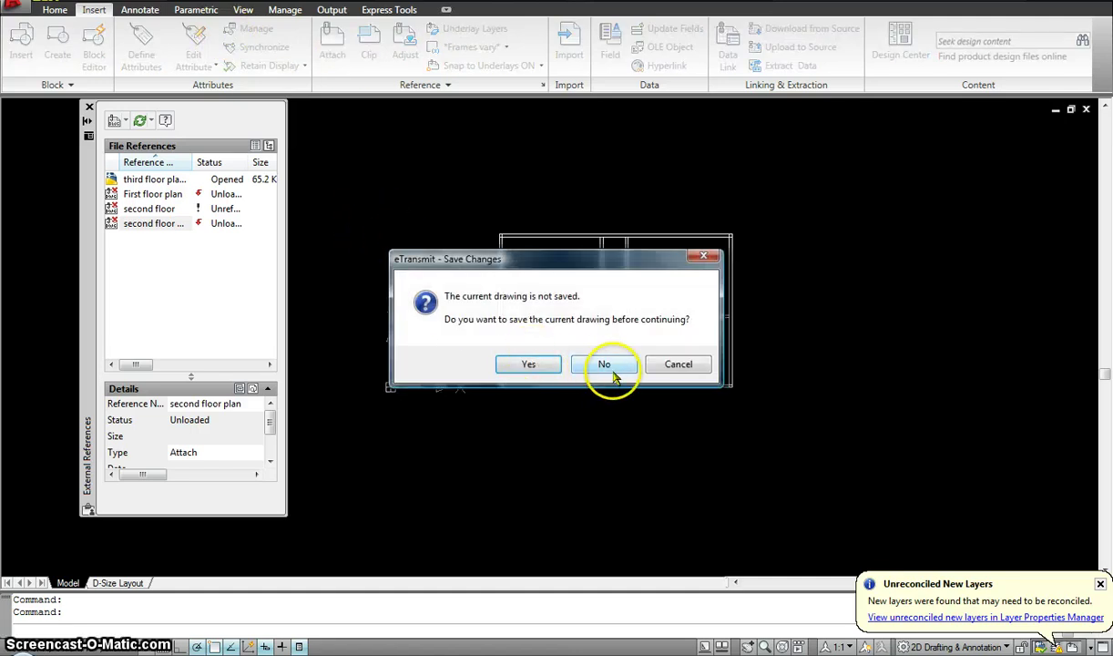
- Start eTransmit from the application menu's Send submenu, saving the drawing when prompted
click(666, 364)
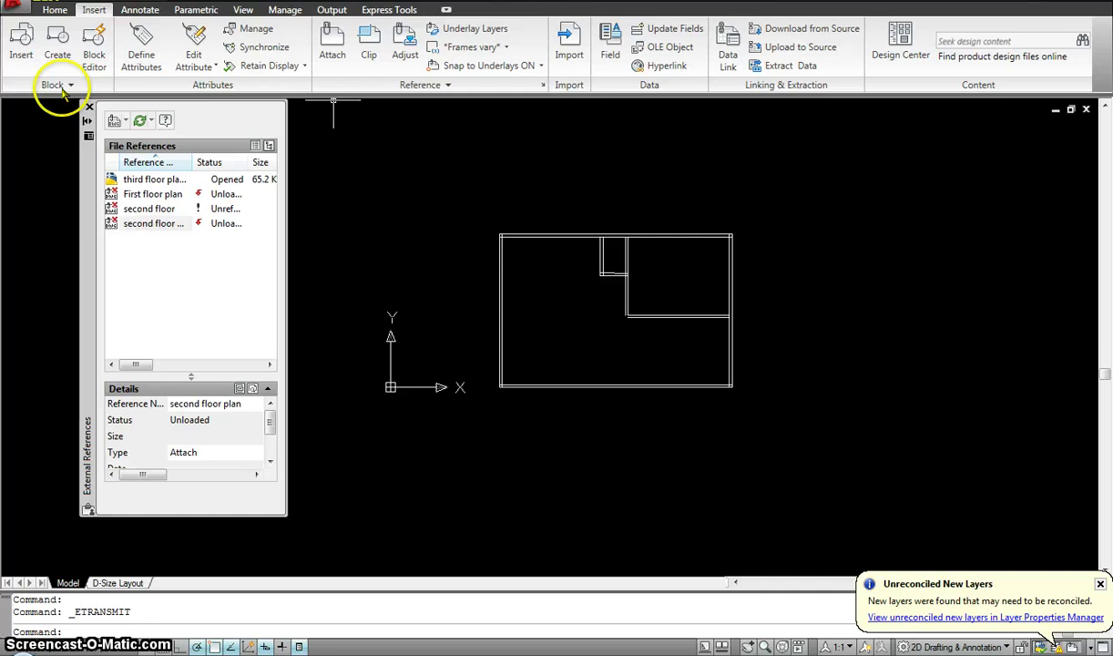
click(20, 11)
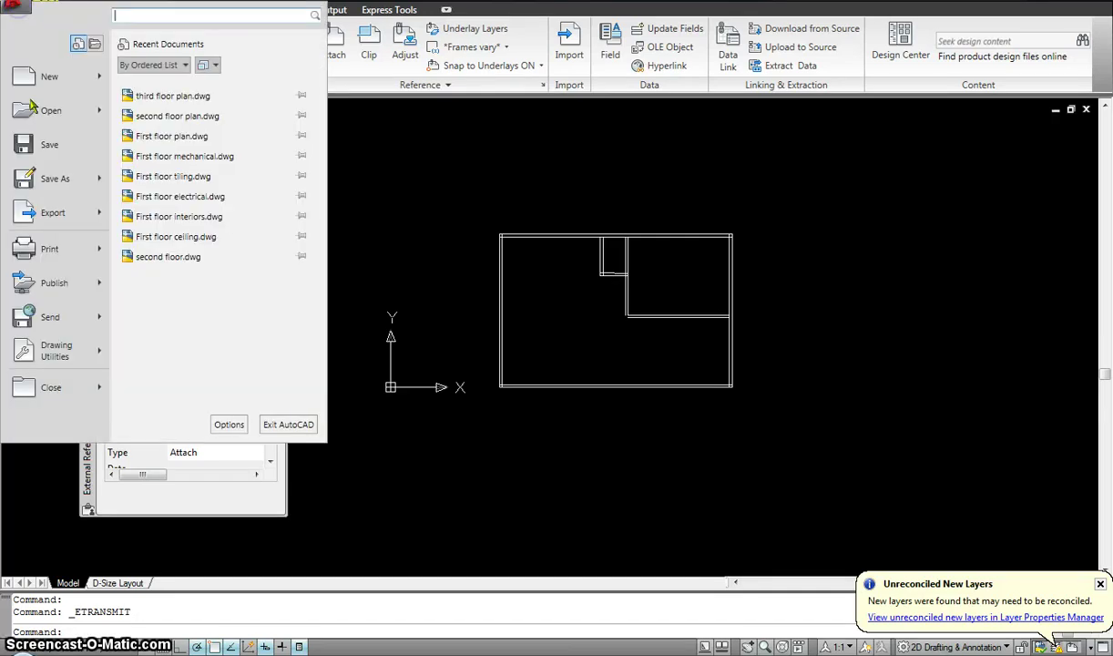
mouse_move(54, 317)
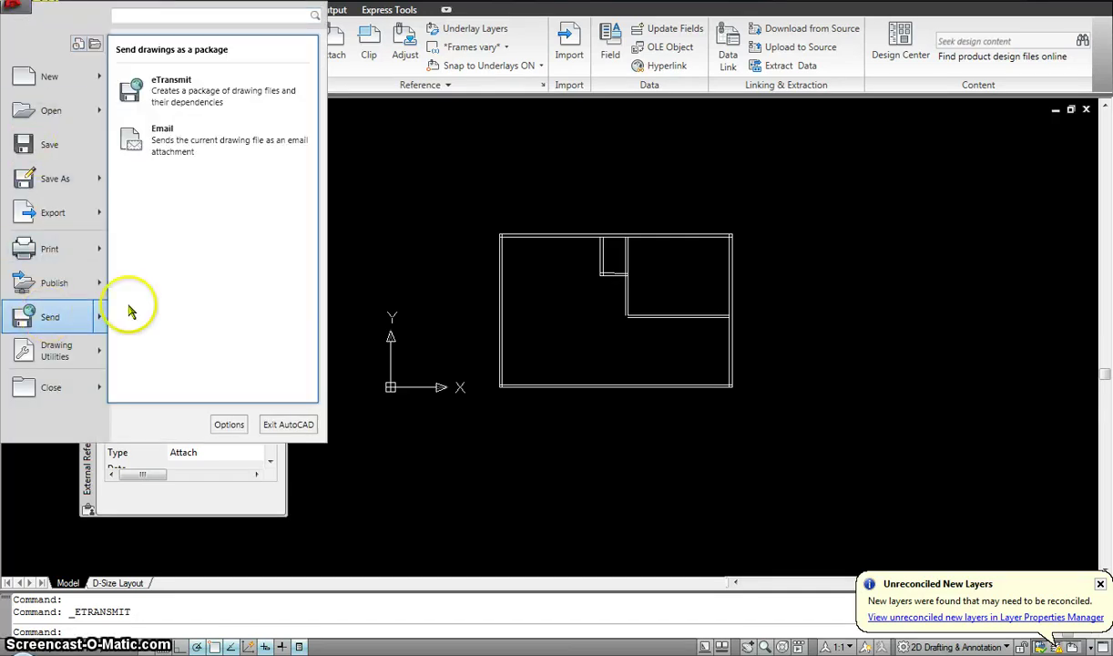
click(173, 84)
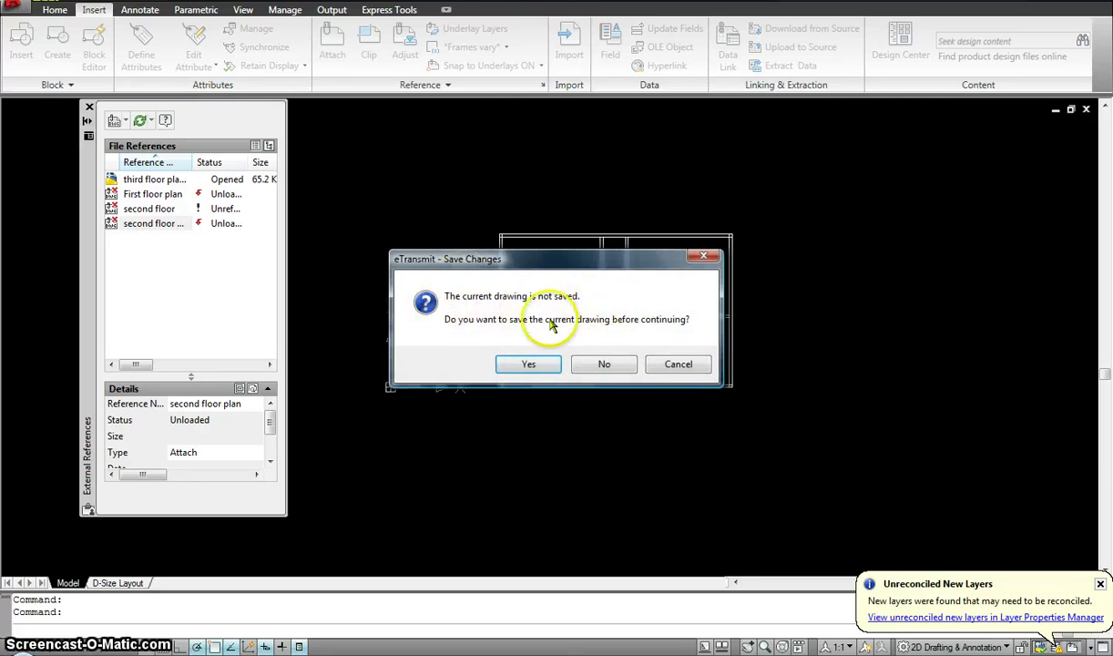
click(528, 365)
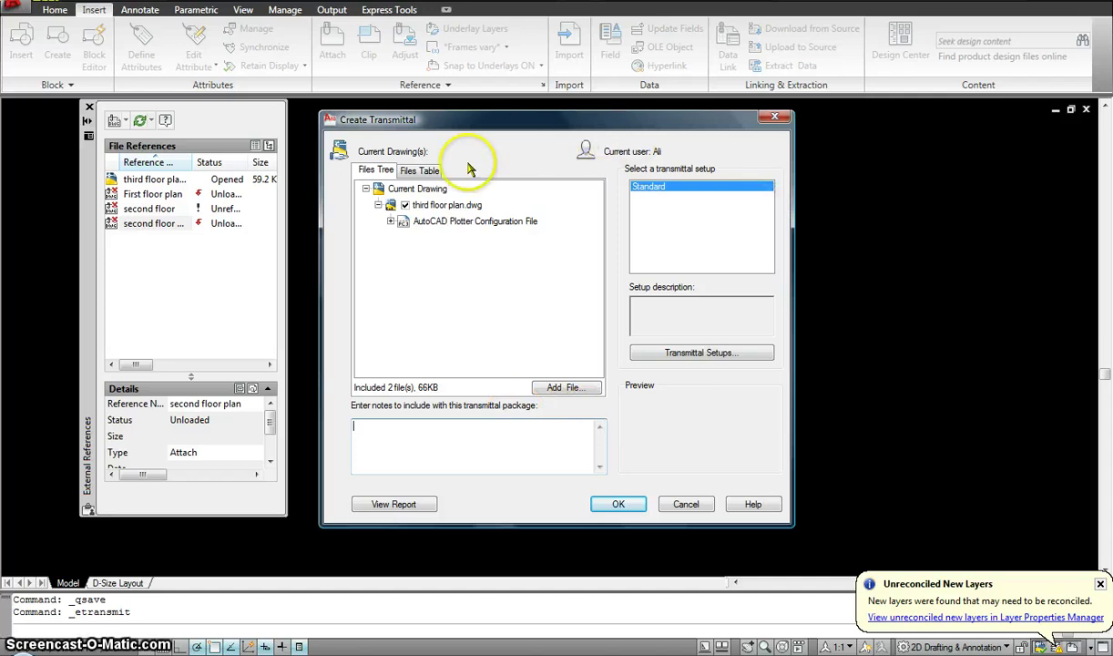
- Review the transmittal contents without adding files, then save it as third floor plan - Standard.zip
click(391, 221)
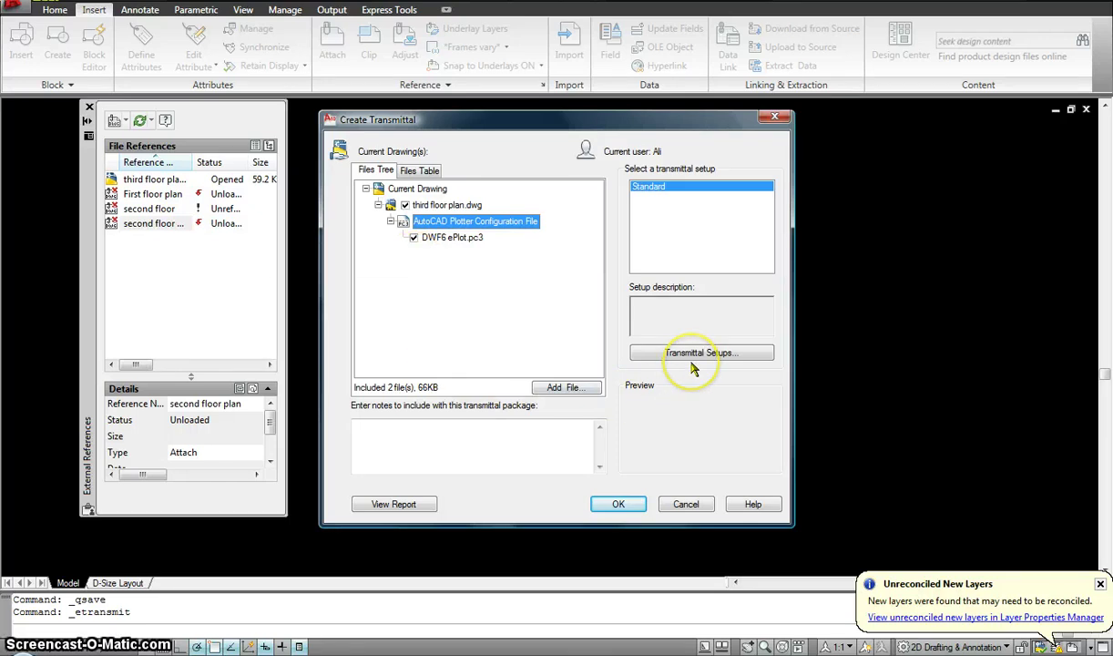
click(572, 390)
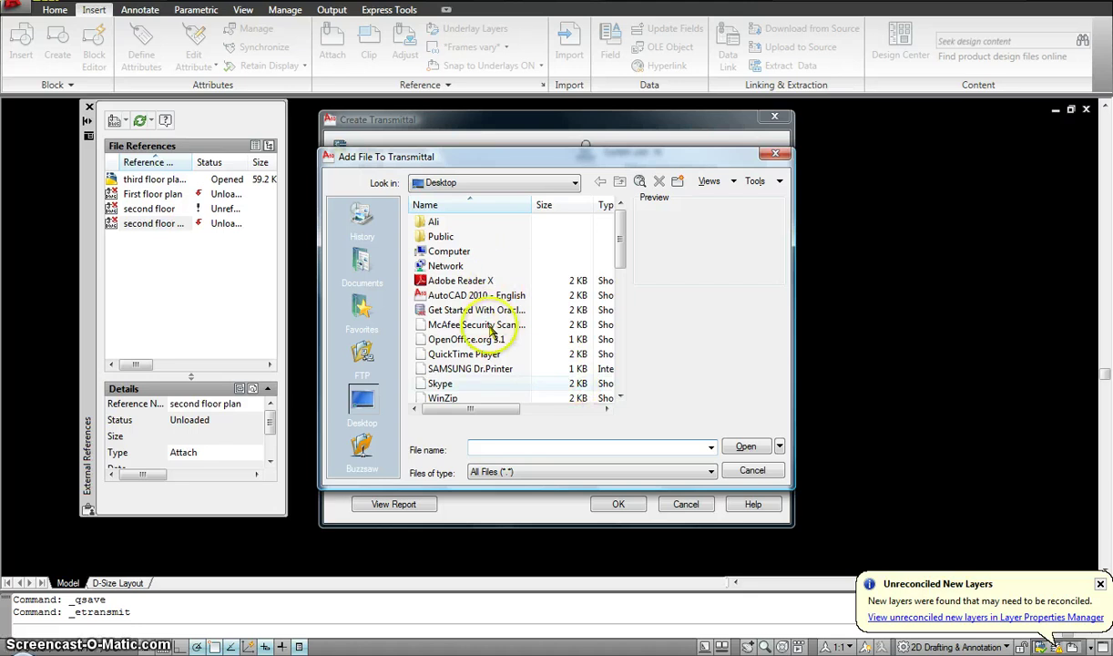
click(753, 470)
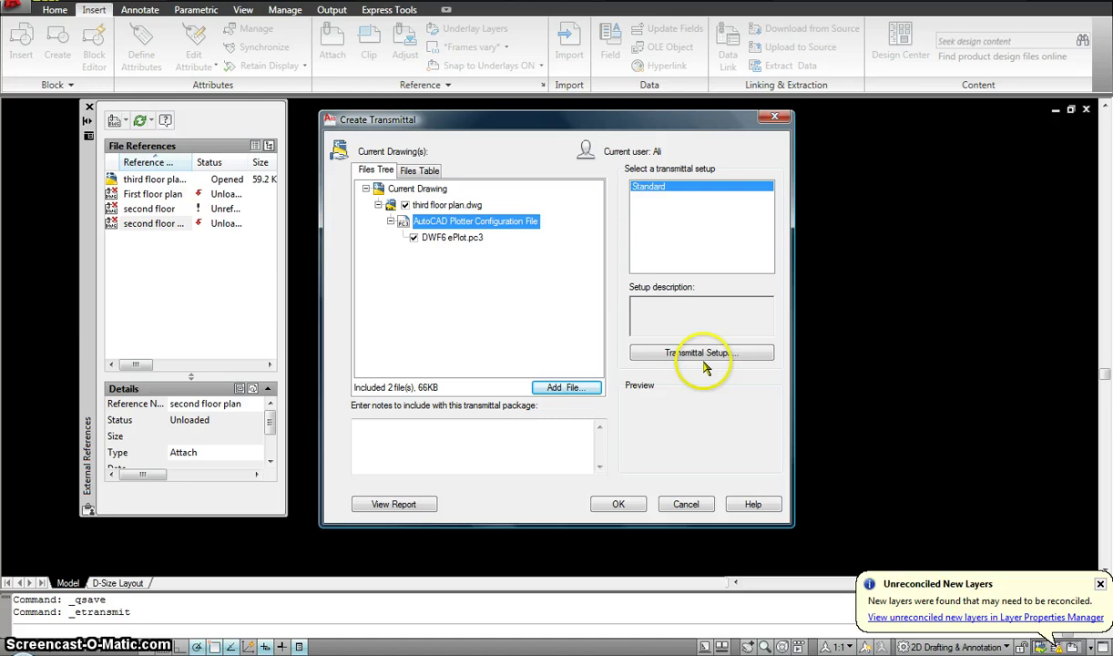
click(619, 503)
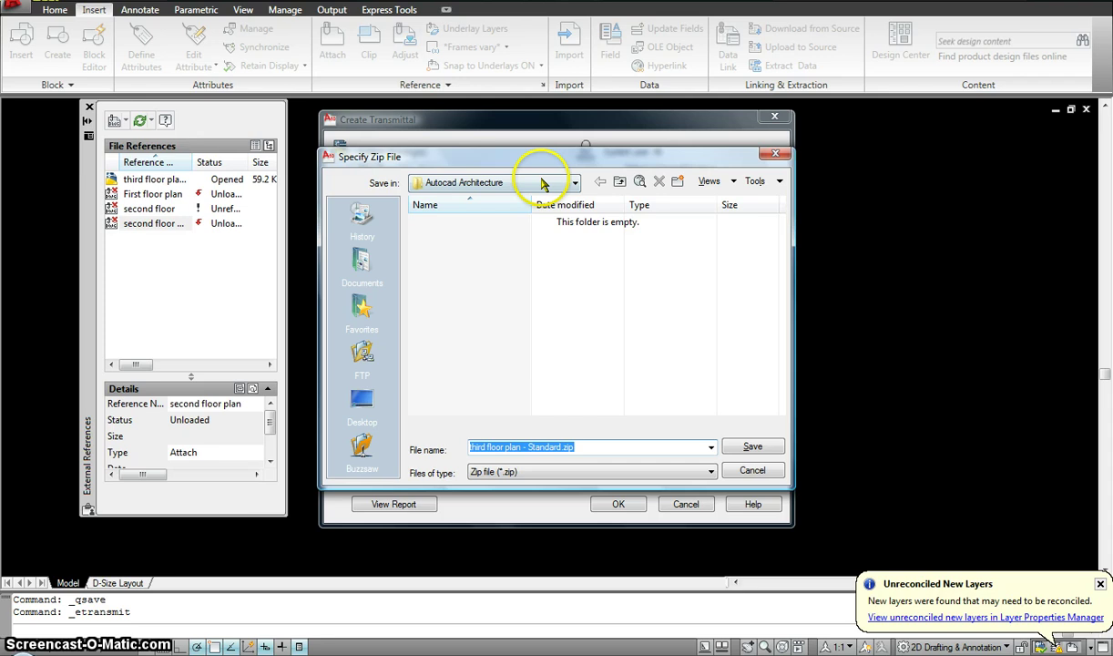
click(742, 444)
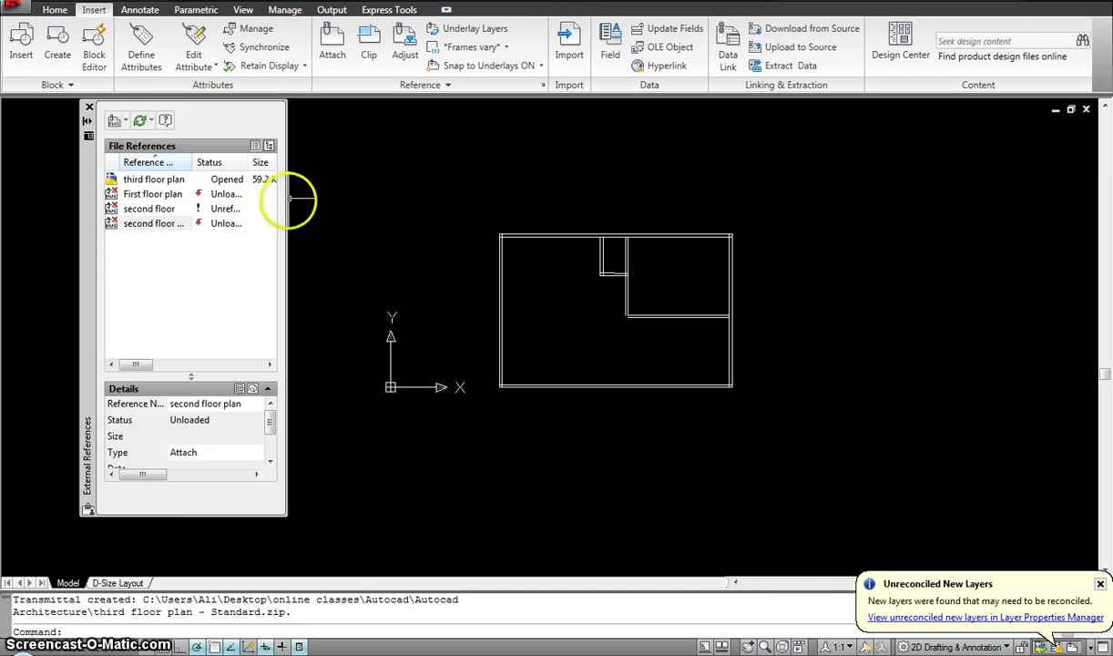
- Minimize AutoCAD to the desktop, briefly opening and closing the Start menu
click(1013, 3)
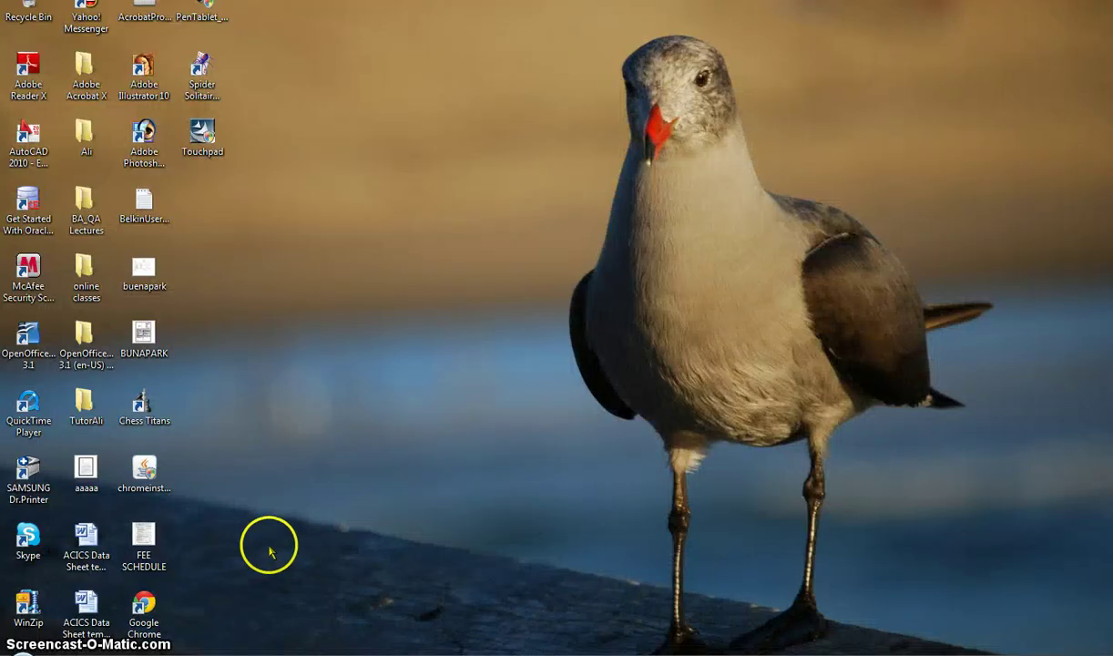
click(20, 650)
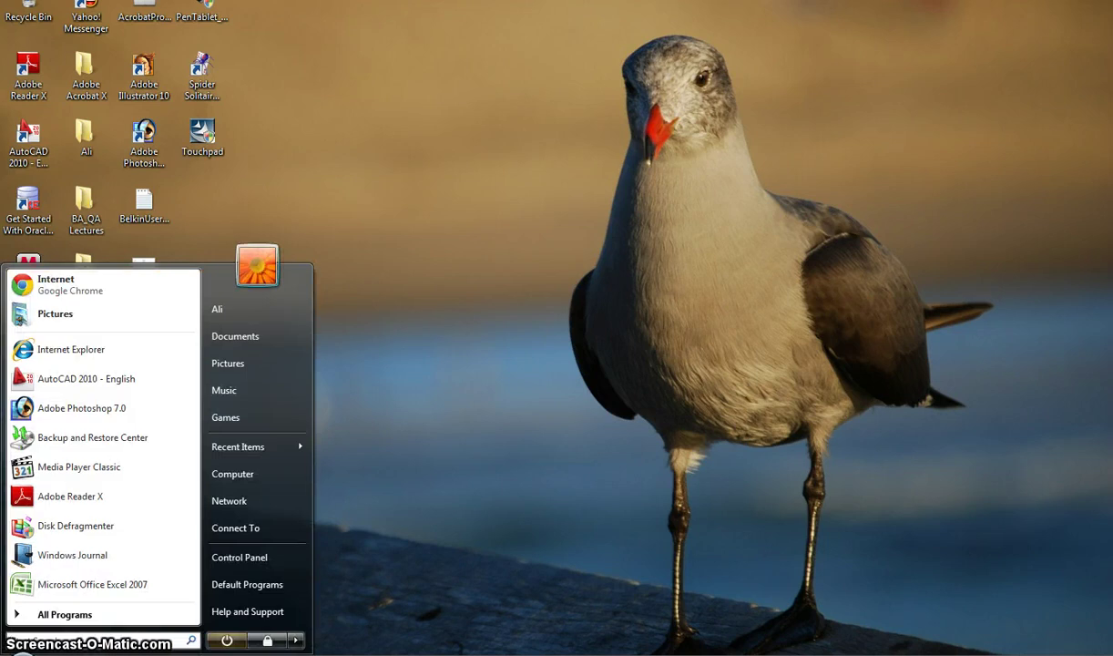
click(20, 651)
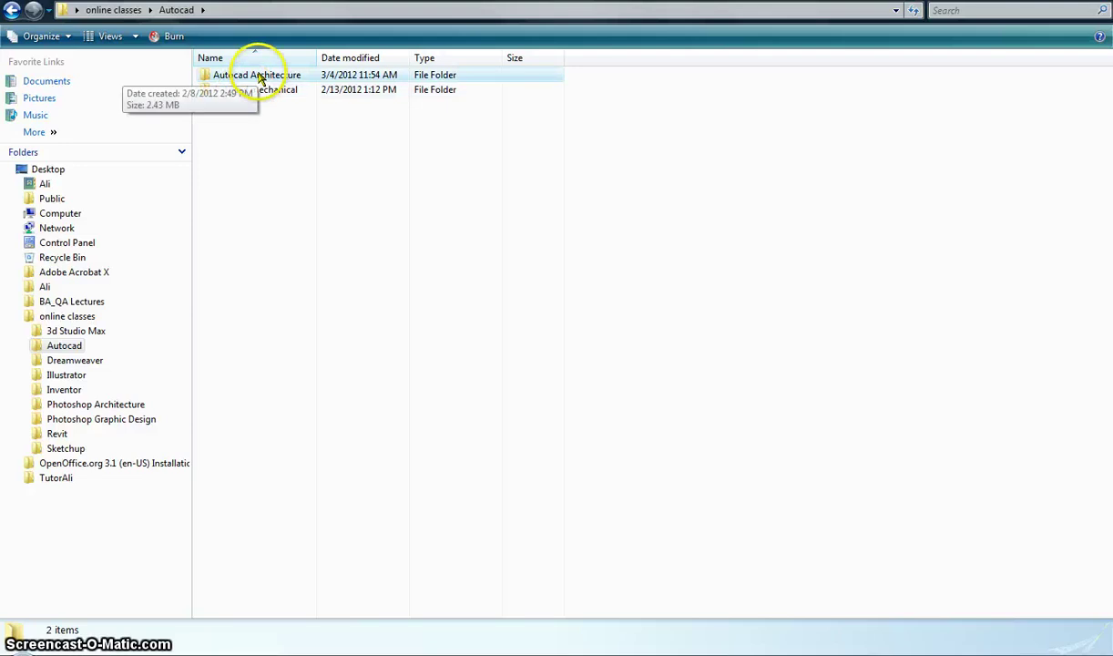
- Open Autocad Architecture, try opening third floor plan - Standard.zip in WinZip, and dismiss the trial notice
double_click(259, 79)
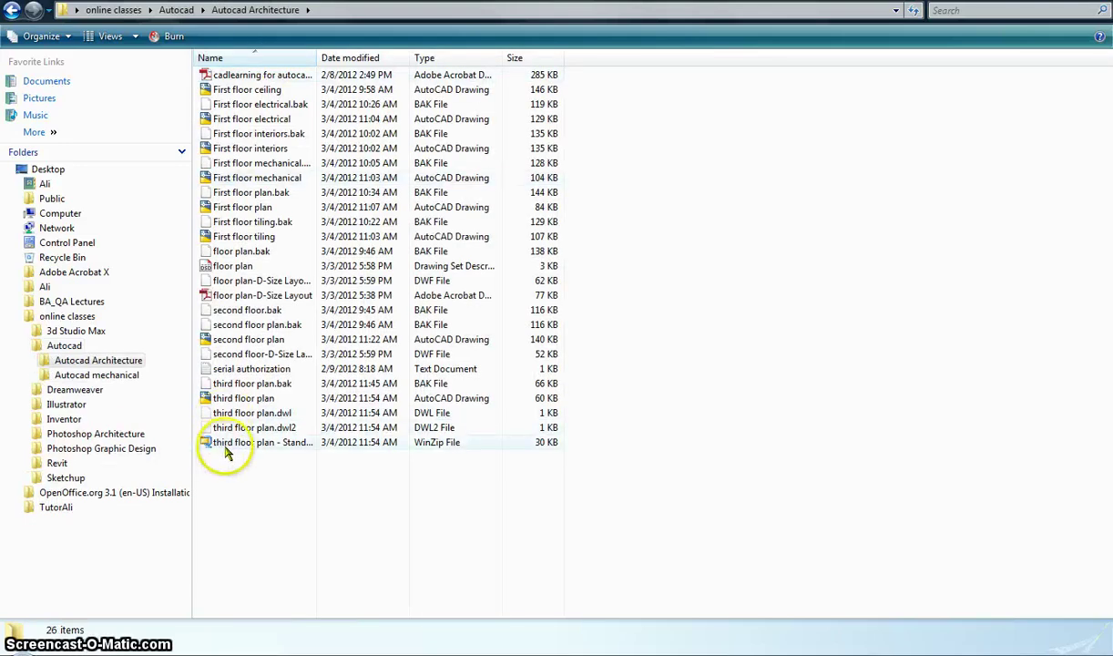
click(244, 446)
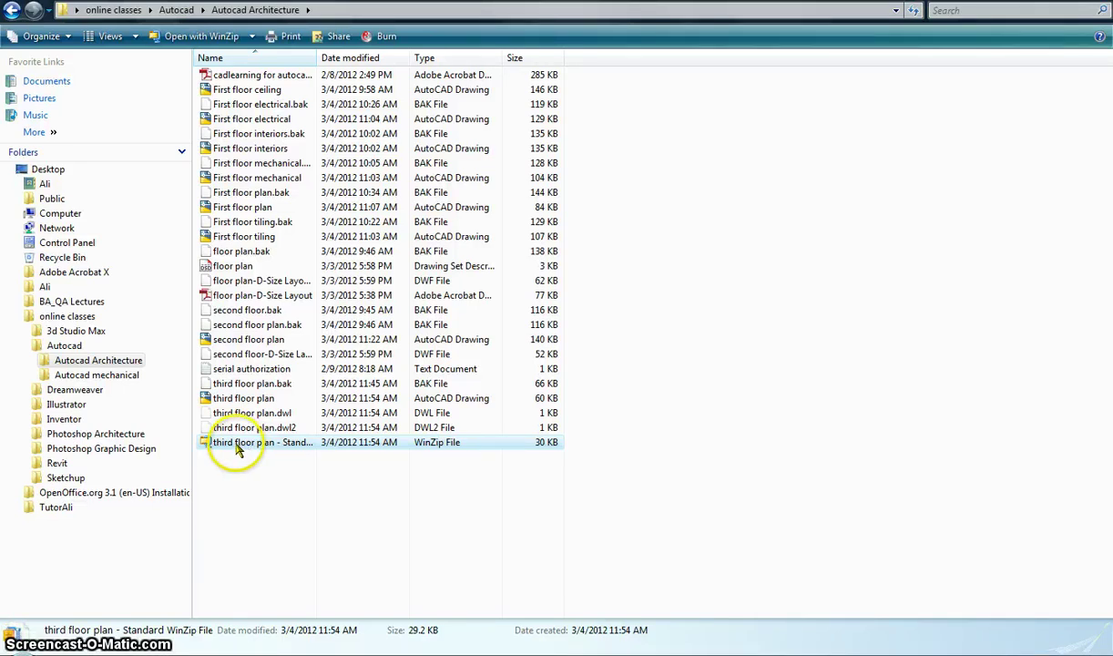
right_click(237, 449)
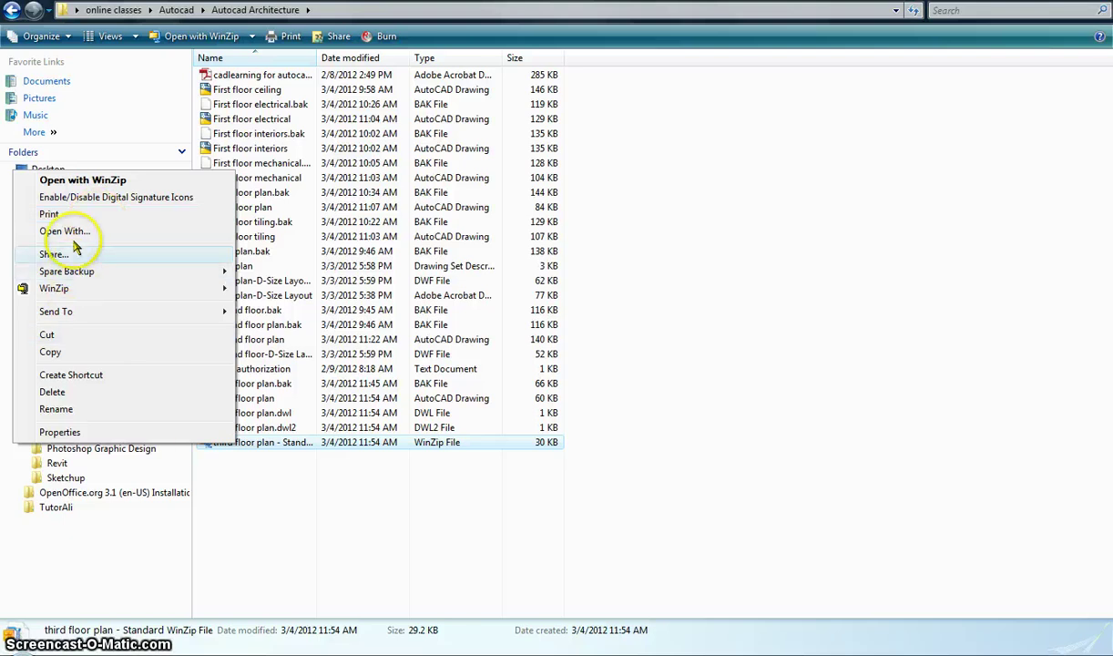
click(271, 446)
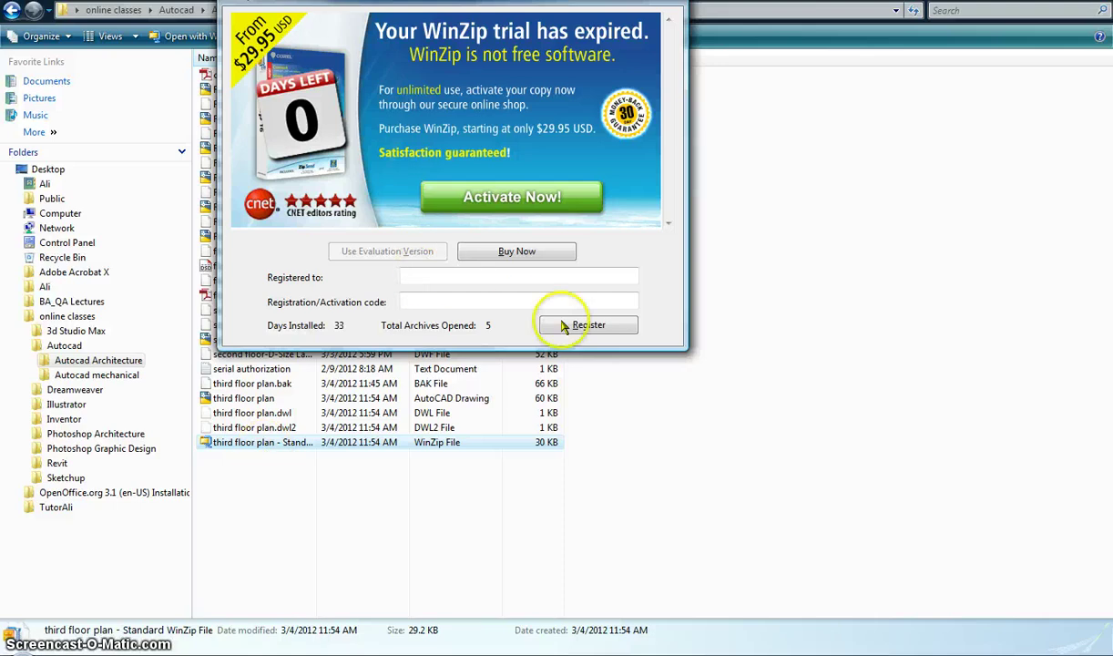
click(674, 16)
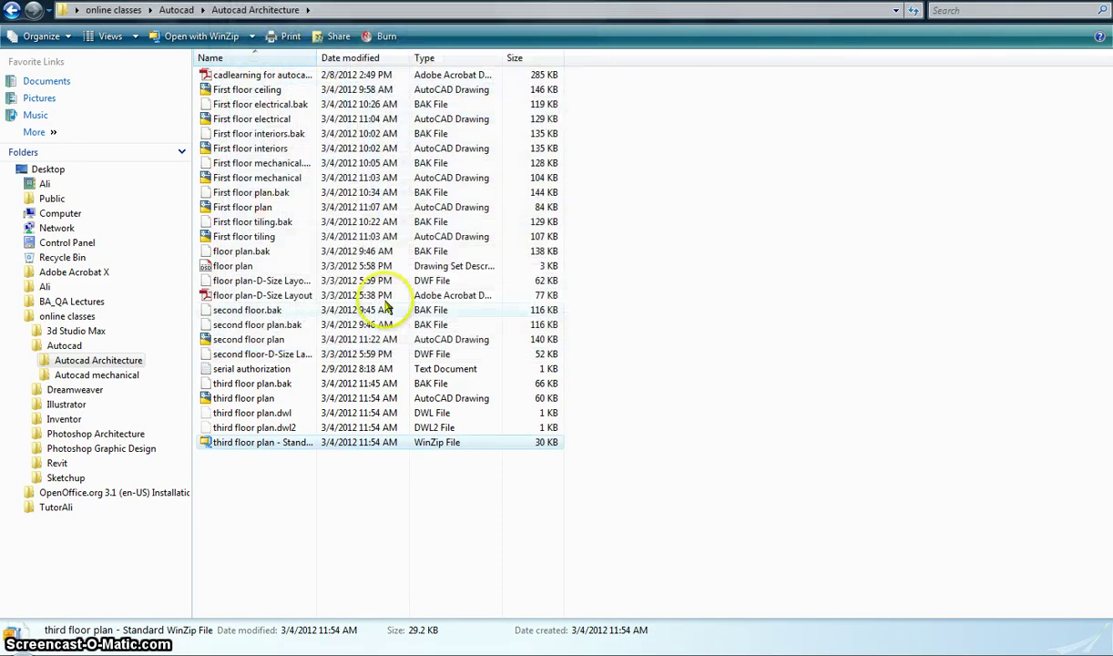